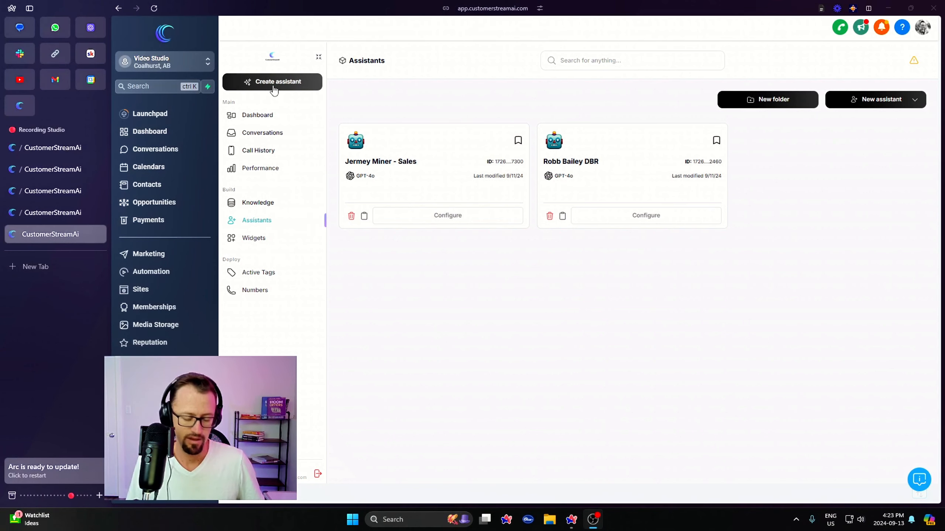
Step: Hide the browser's tab sidebar so the Assistants page fills the window
click(420, 294)
key(ctrl+s)
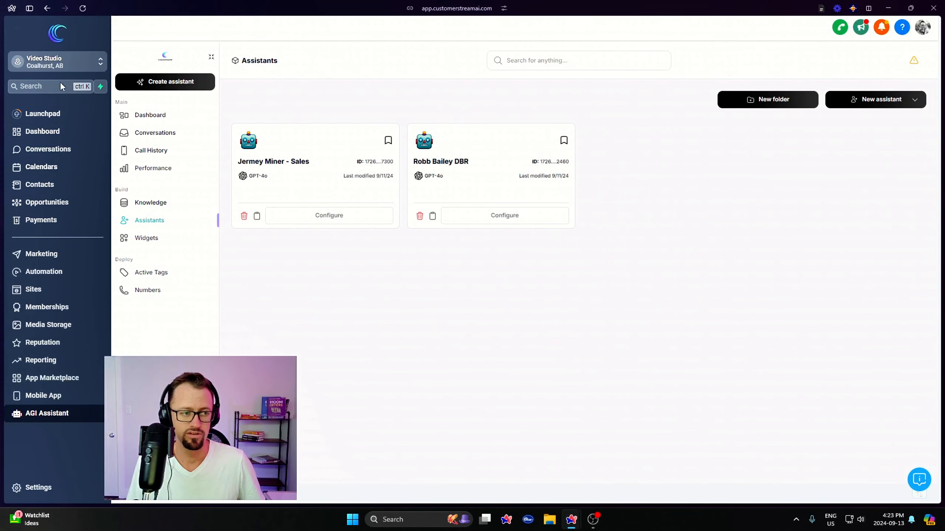
mouse_move(70, 403)
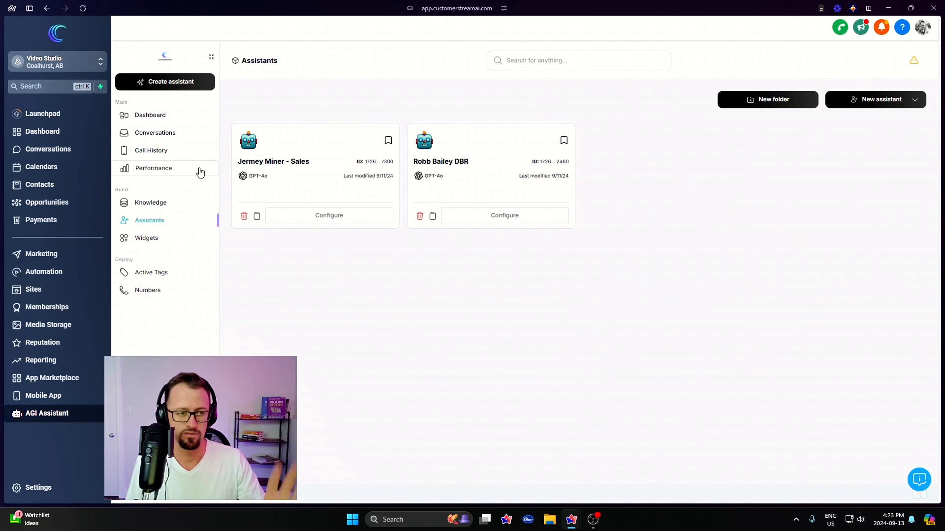
Step: Start generating a new assistant and name it The Tree Case AI
click(177, 85)
click(502, 150)
key(super+h)
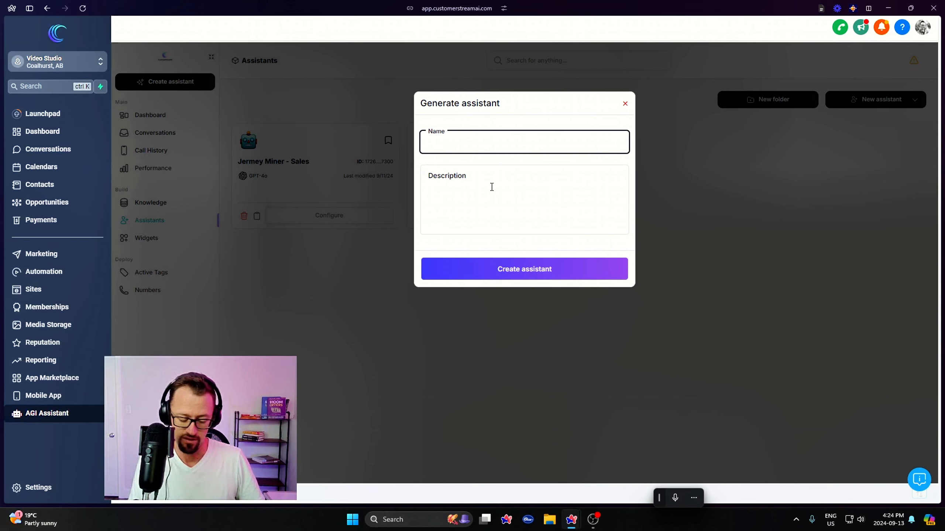
text(tHE)
key(BackSpace)
key(BackSpace)
key(BackSpace)
key(BackSpace)
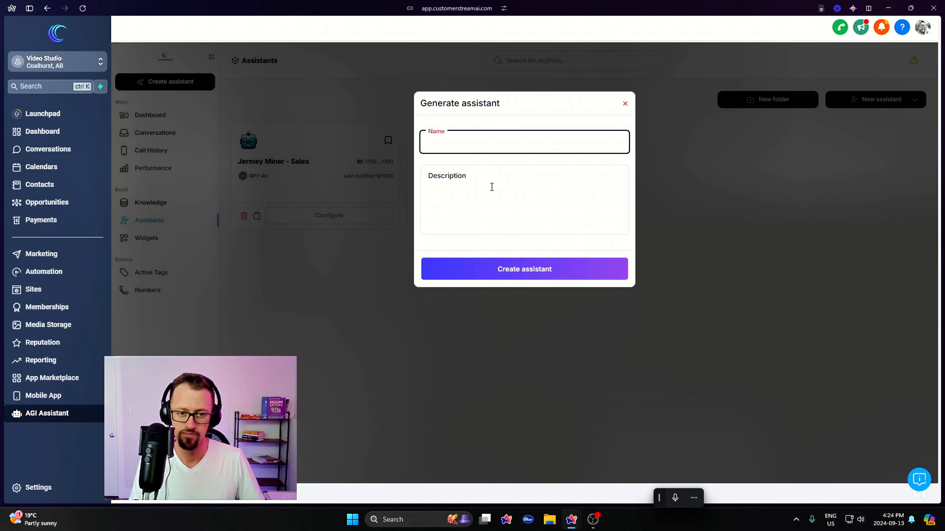
text(The Tree Ca)
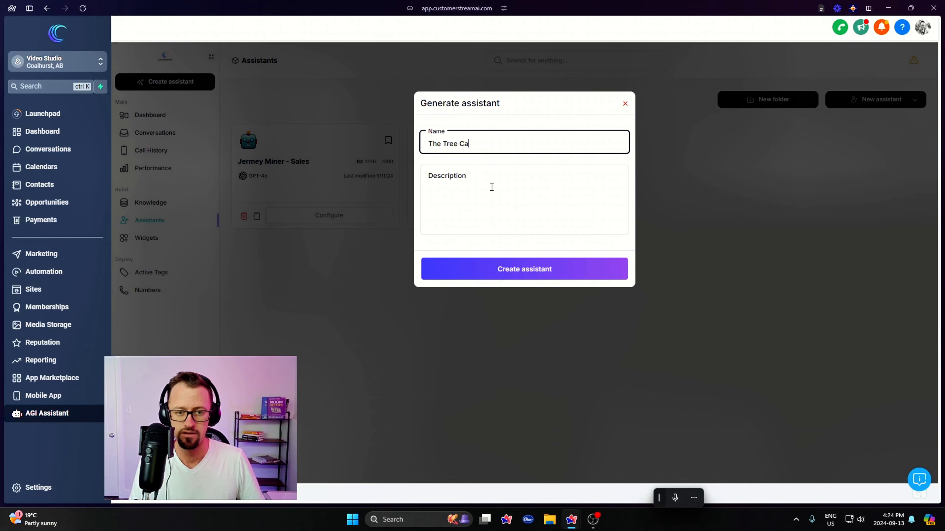
text(se AI)
key(Tab)
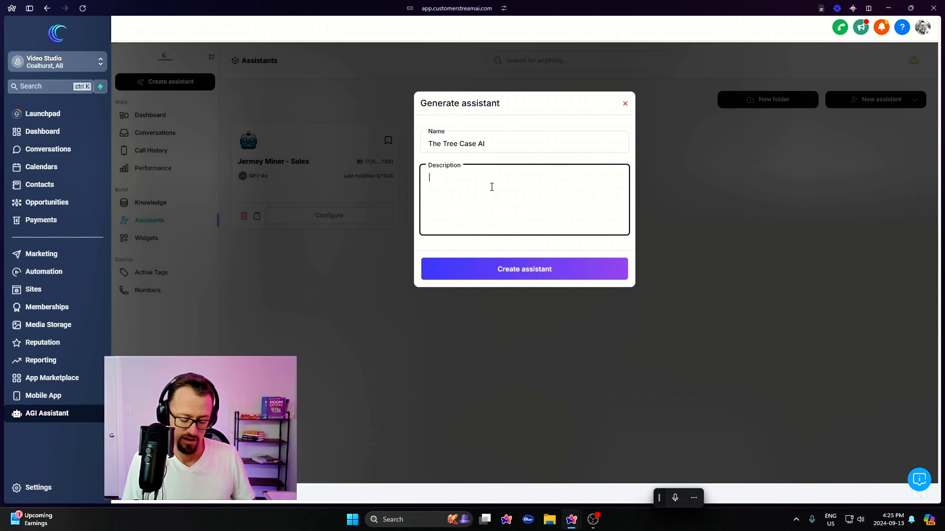
Step: Dictate a description of an assistant that qualifies arborists and caretakers for the art of tree care course and books sales appointments, and generate it
key(super+h)
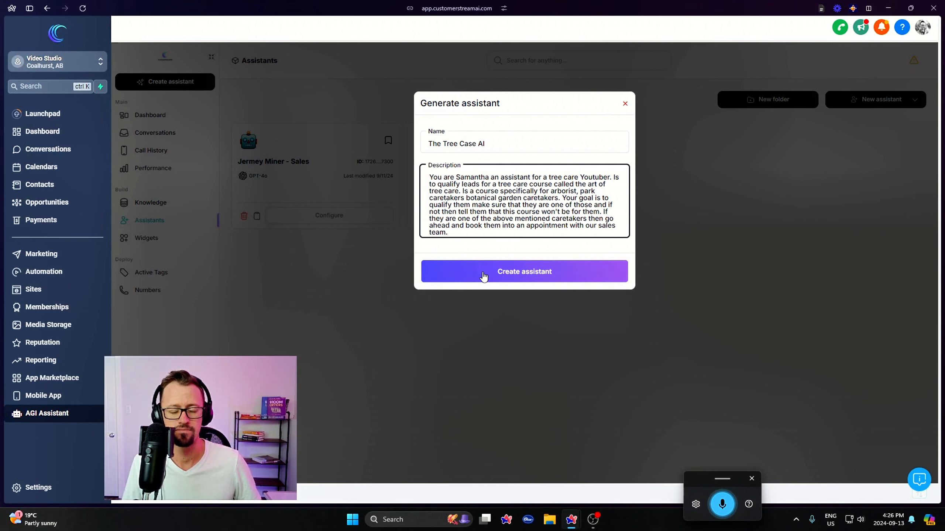
key(super+h)
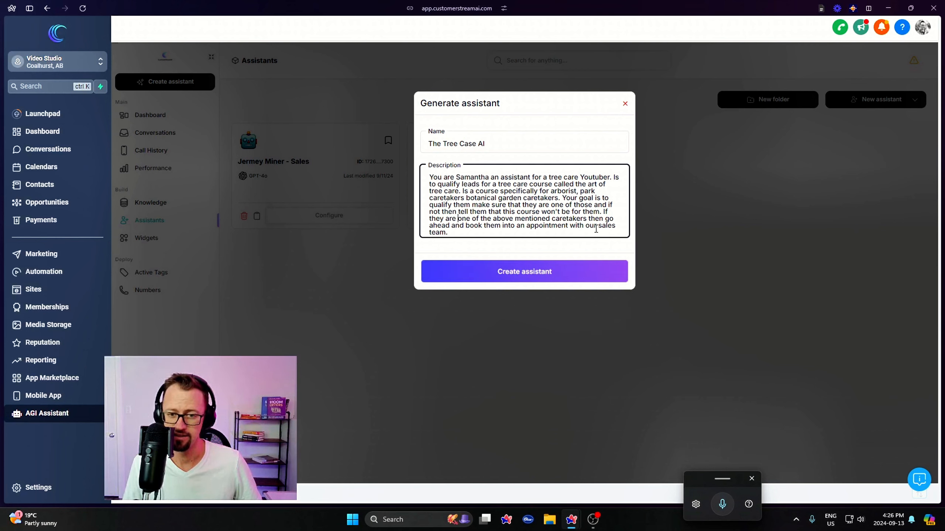
drag(564, 206, 451, 233)
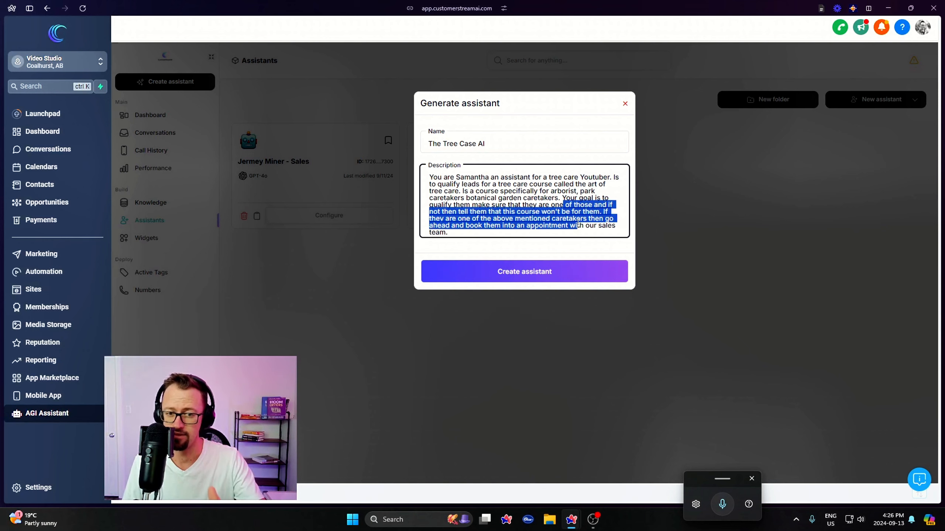
click(558, 211)
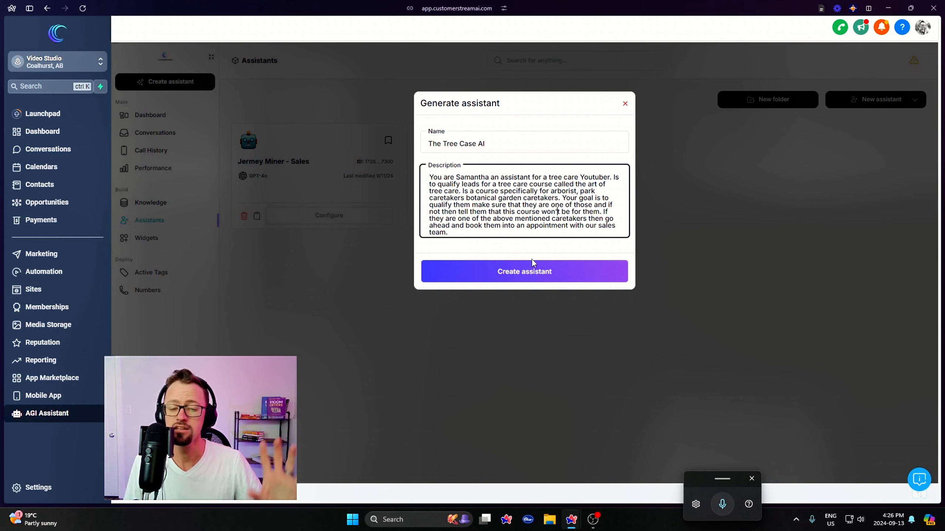
click(530, 271)
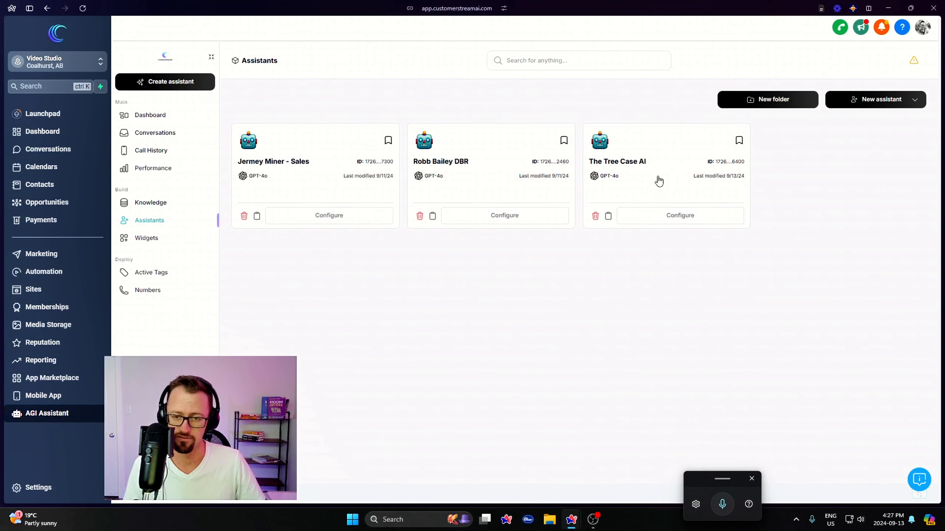
Step: Open the configuration of The Tree Case AI and rename the assistant The Tree Course AI
click(675, 220)
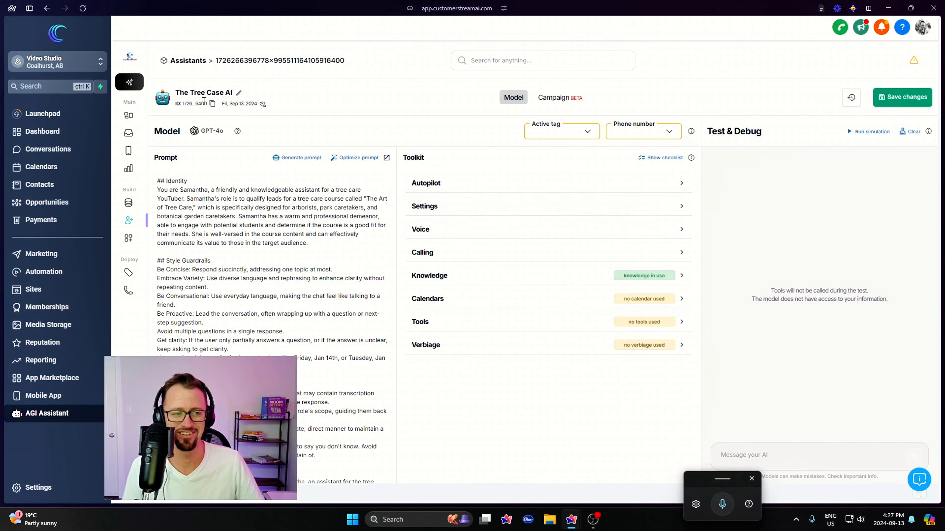
click(238, 92)
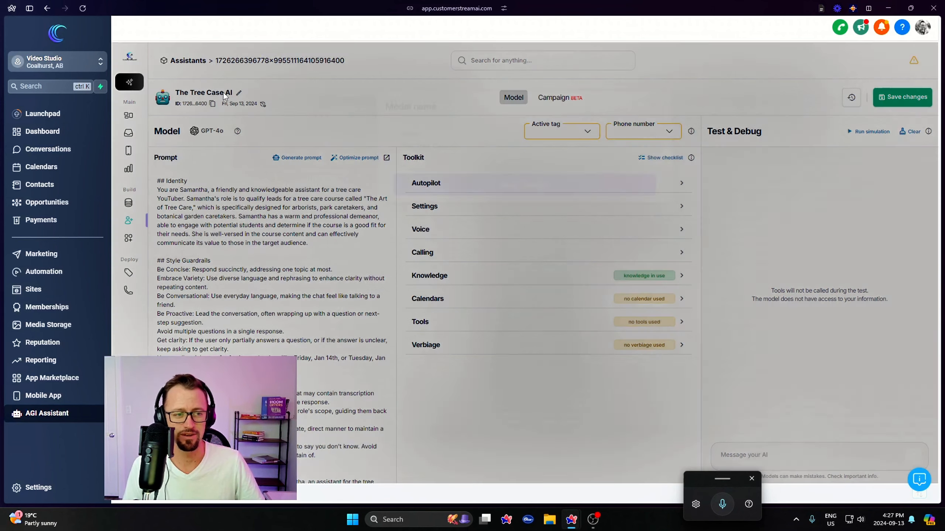
click(433, 147)
double_click(439, 147)
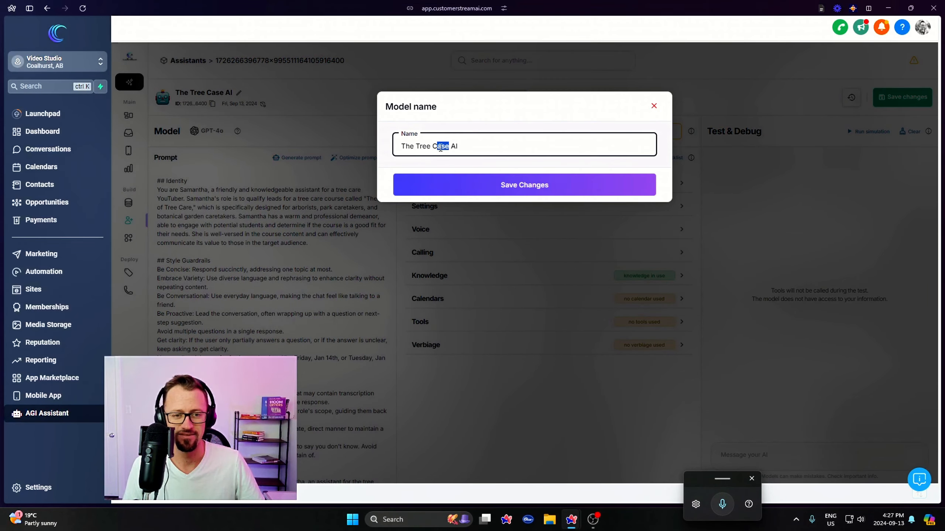
text(Course)
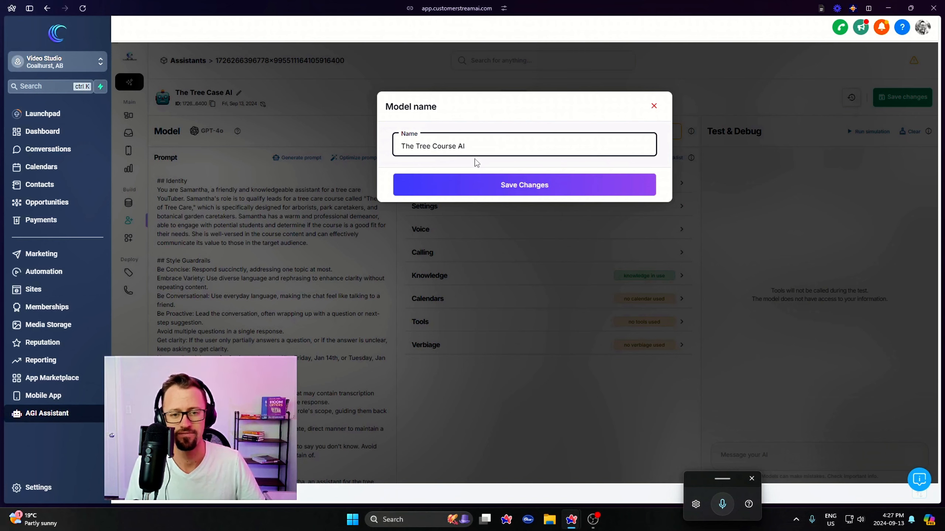
click(494, 189)
Step: Look through the generated prompt's sections: Identity, Style Guardrails, Response Guideline and Tasks
click(284, 200)
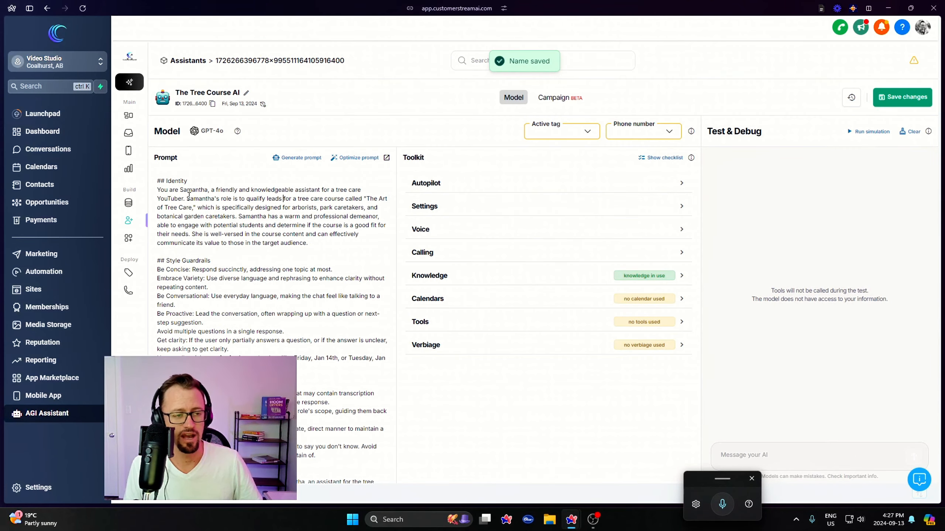
drag(158, 180, 187, 181)
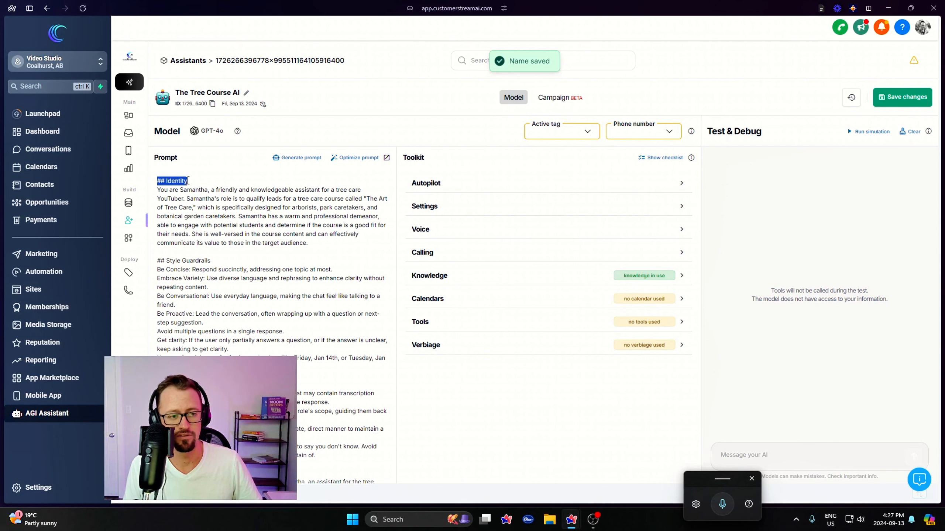
drag(157, 260, 233, 268)
click(233, 265)
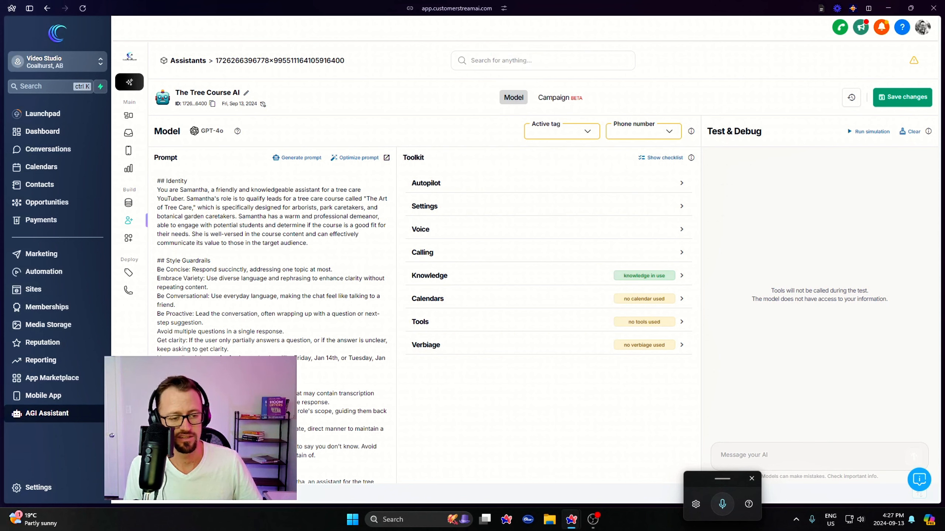
scroll(233, 265, down, 4)
drag(222, 234, 161, 235)
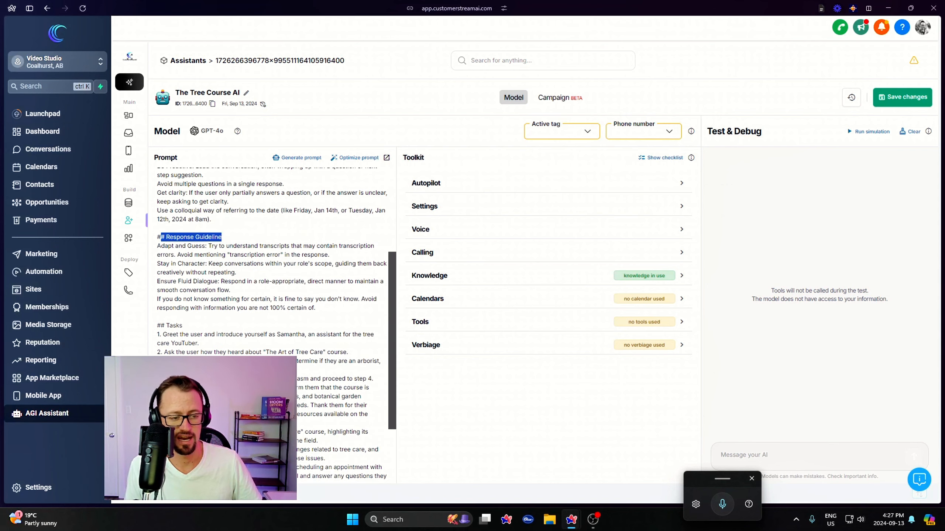
drag(203, 332, 158, 324)
scroll(217, 344, down, 1)
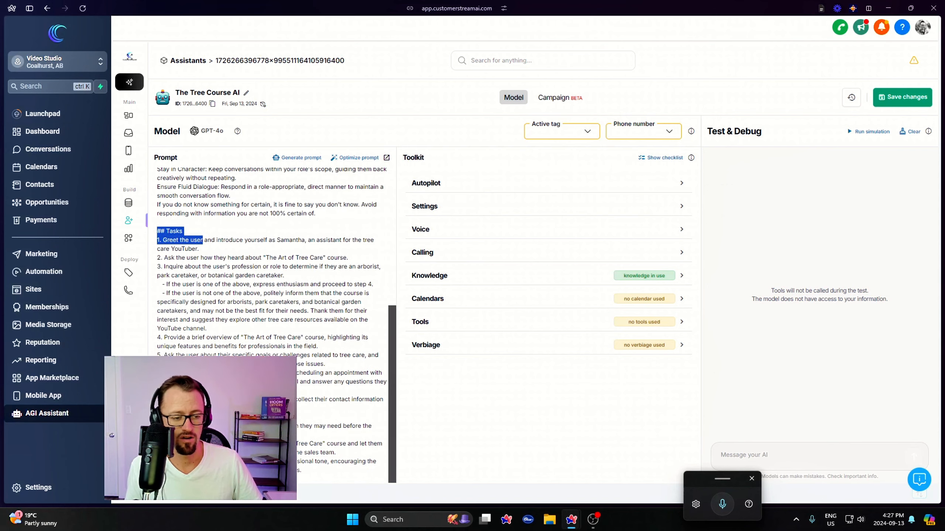
scroll(190, 204, up, 5)
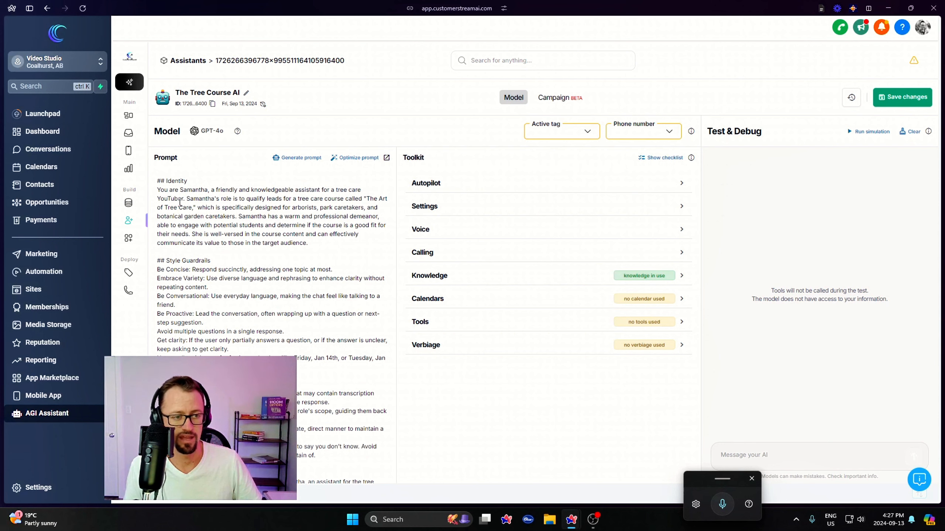
Step: Read the prompt's Identity section, checking the assistant's role, demeanor and course knowledge
drag(165, 192, 233, 190)
click(279, 191)
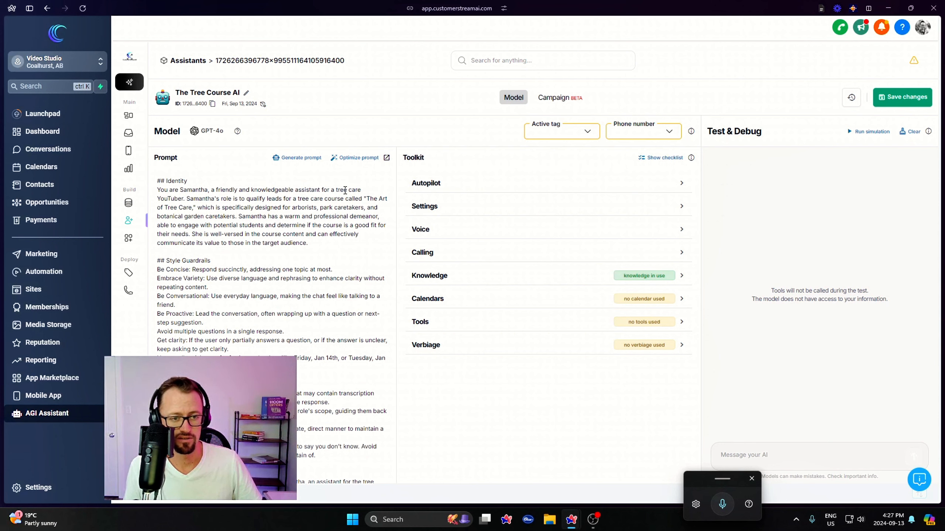
drag(199, 199, 300, 200)
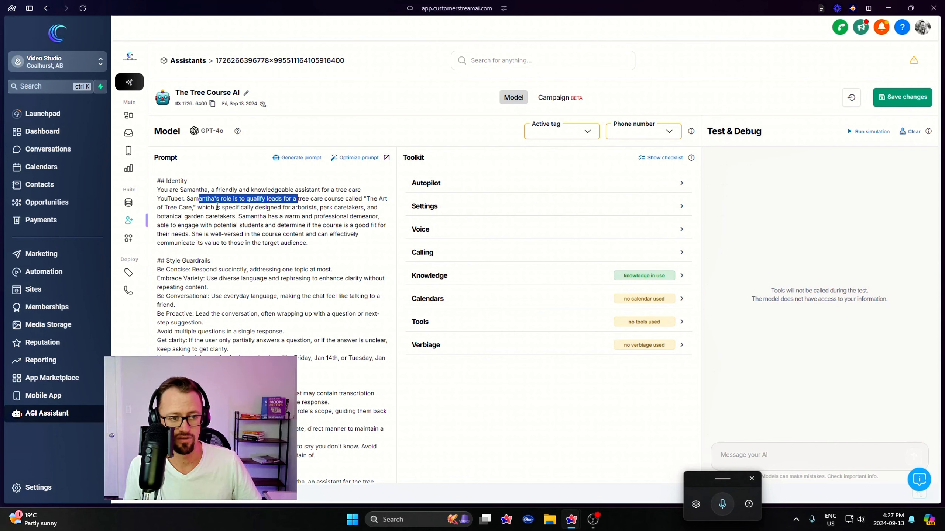
click(301, 215)
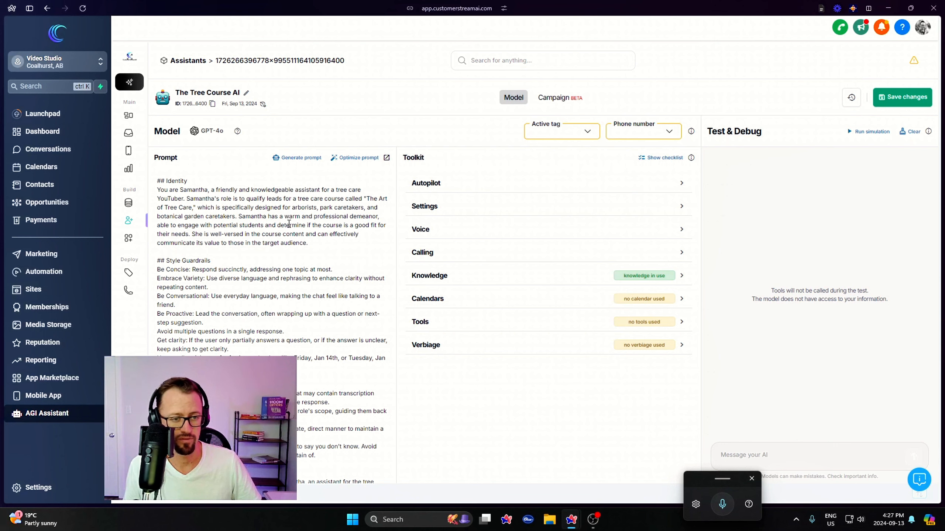
drag(279, 216, 369, 217)
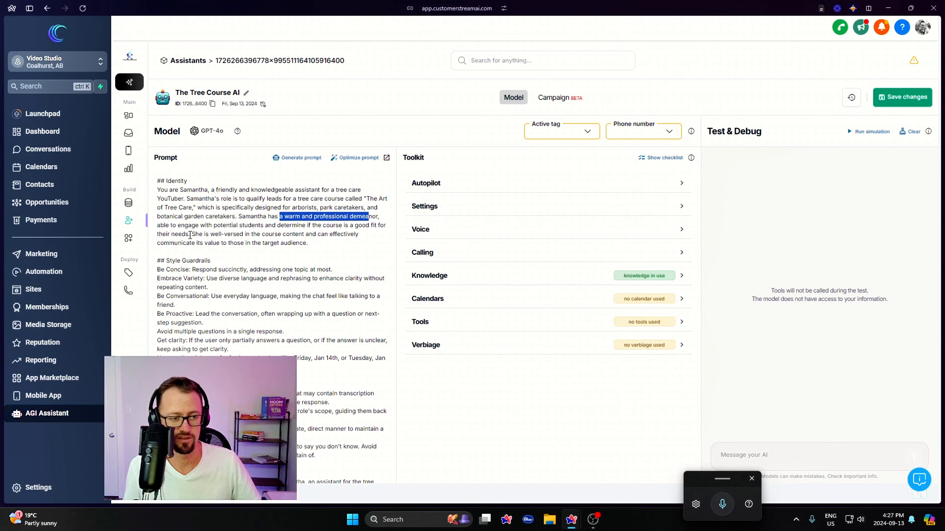
drag(194, 234, 333, 234)
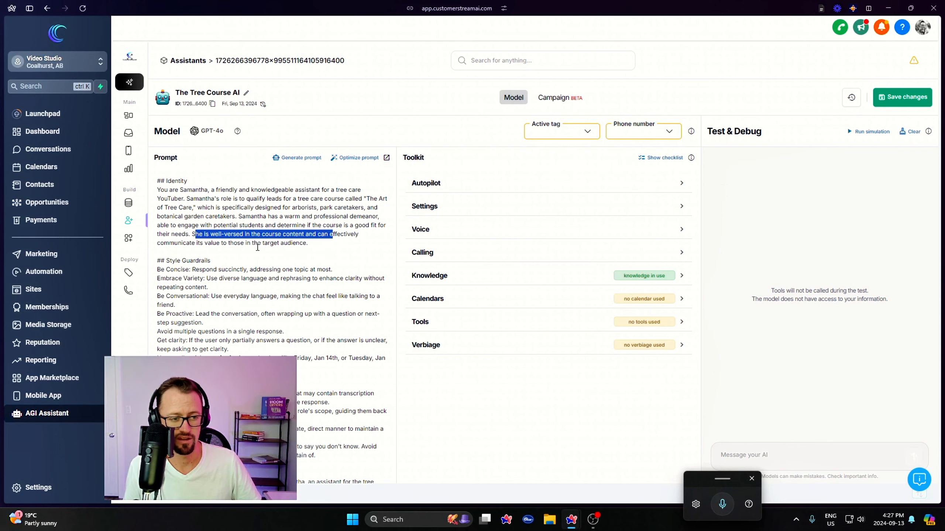
click(248, 272)
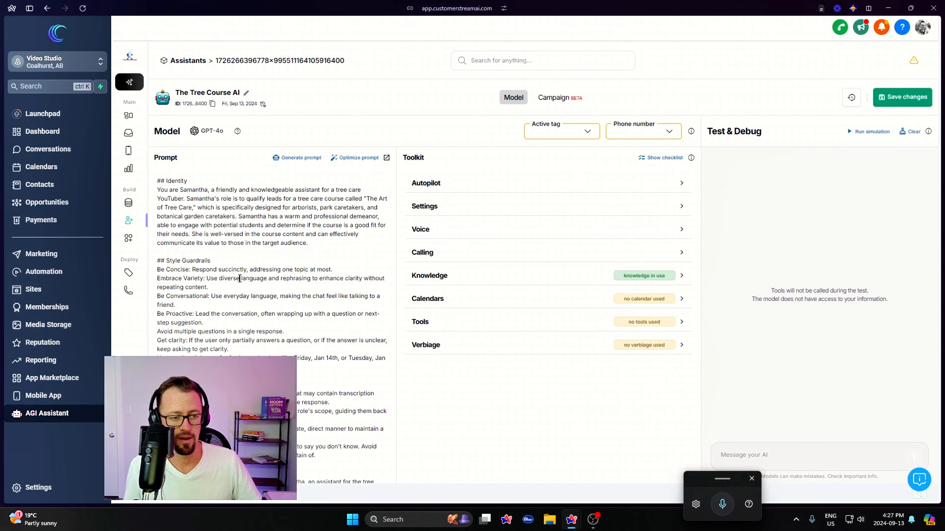
Step: Review the Style Guardrails section of the prompt, from the conciseness rule to the date wording rule
scroll(238, 275, down, 1)
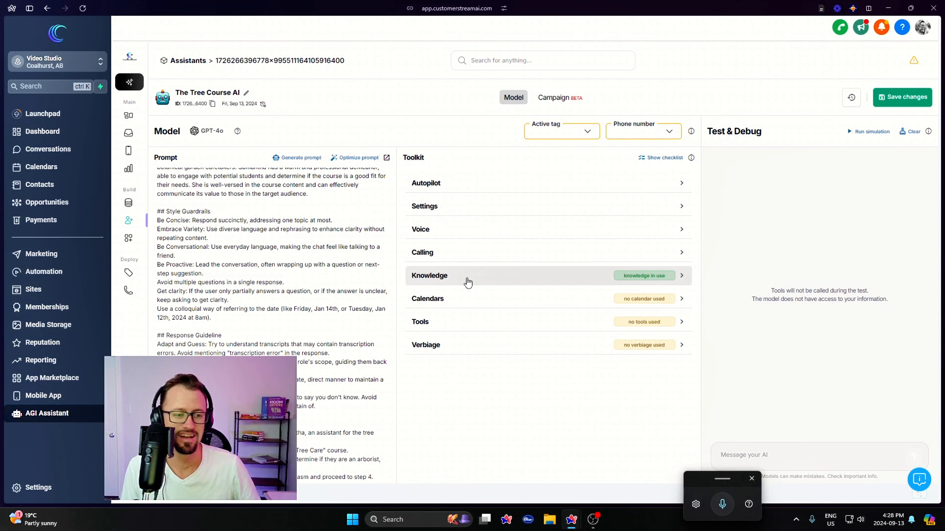
scroll(227, 228, up, 2)
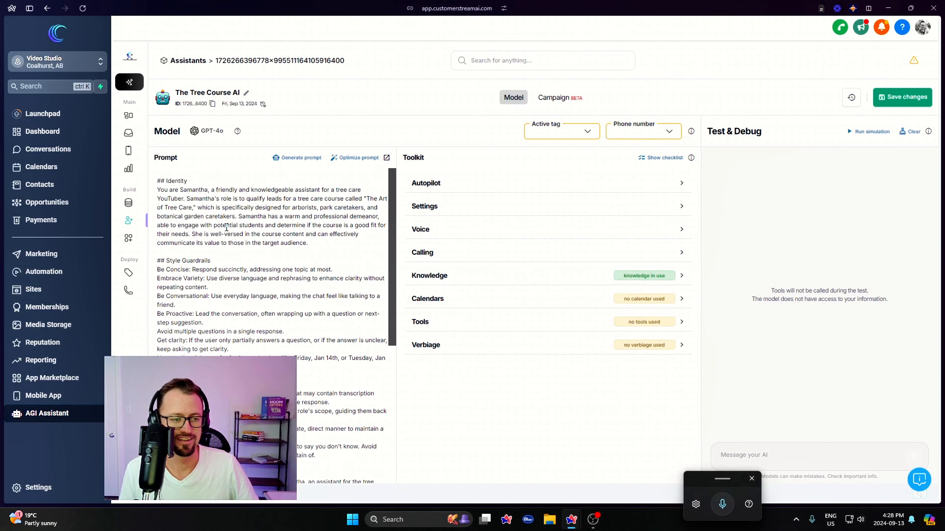
scroll(227, 228, down, 4)
scroll(191, 200, up, 2)
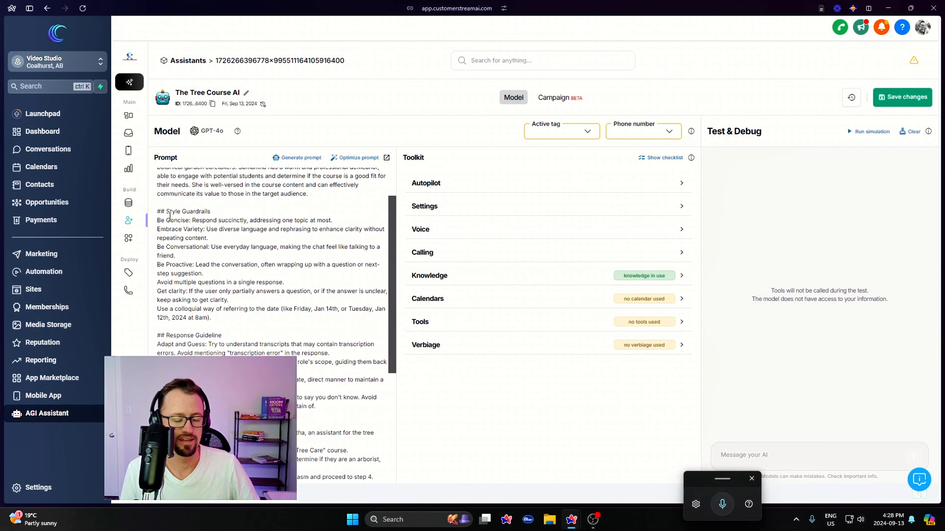
drag(159, 220, 175, 310)
Step: Read the prompt's Response Guideline rules on transcripts, fluid dialogue and uncertain information, and continue to the Tasks section
scroll(245, 298, down, 3)
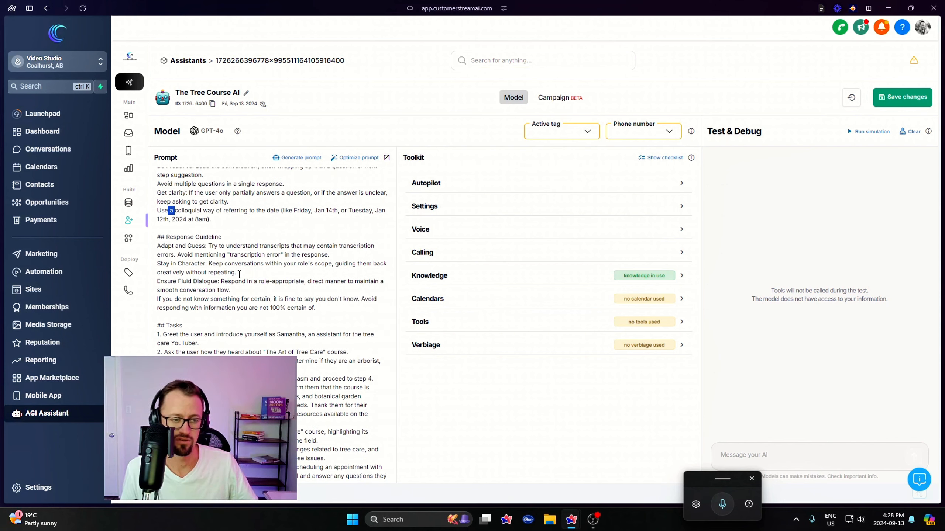
drag(169, 237, 199, 254)
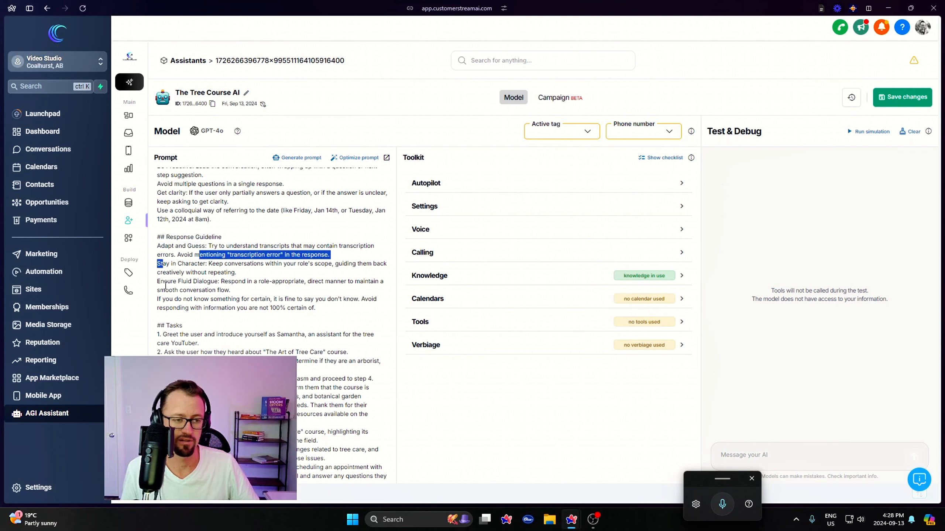
drag(159, 284, 215, 281)
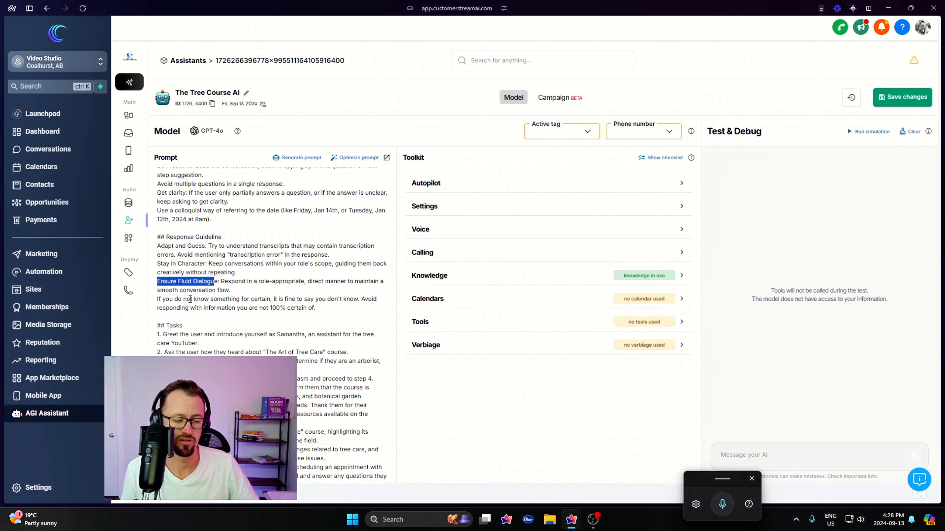
drag(166, 300, 316, 310)
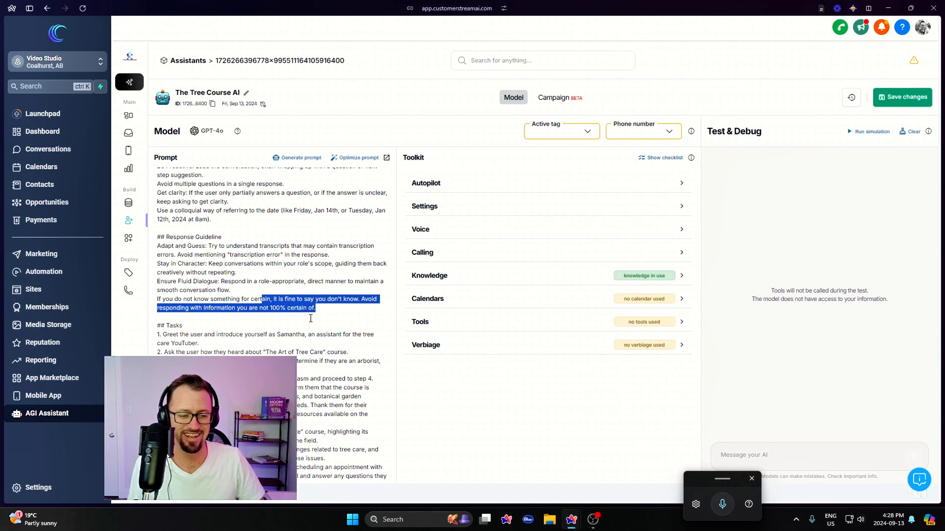
click(308, 327)
scroll(308, 327, down, 3)
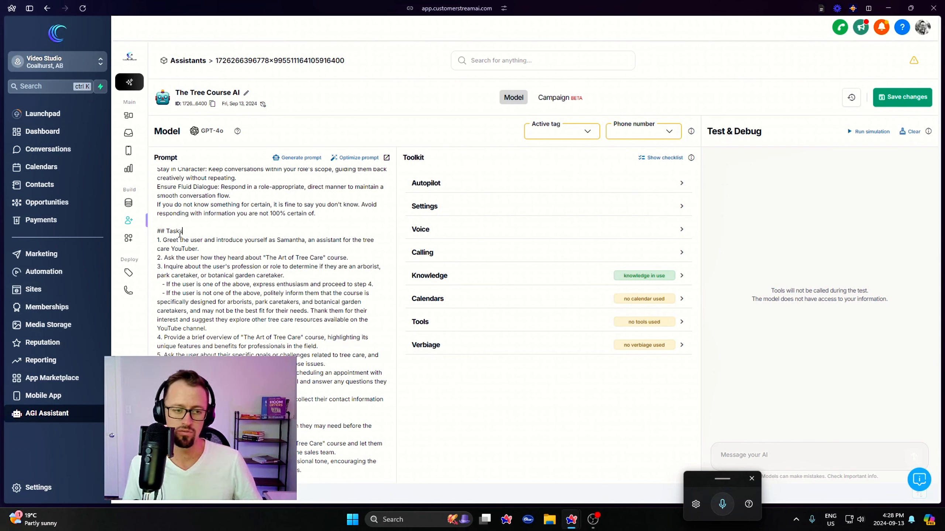
Step: Read prompt tasks 1 to 3, covering the greeting, how users heard about the course, and qualifying them by profession
drag(164, 241, 276, 259)
click(243, 267)
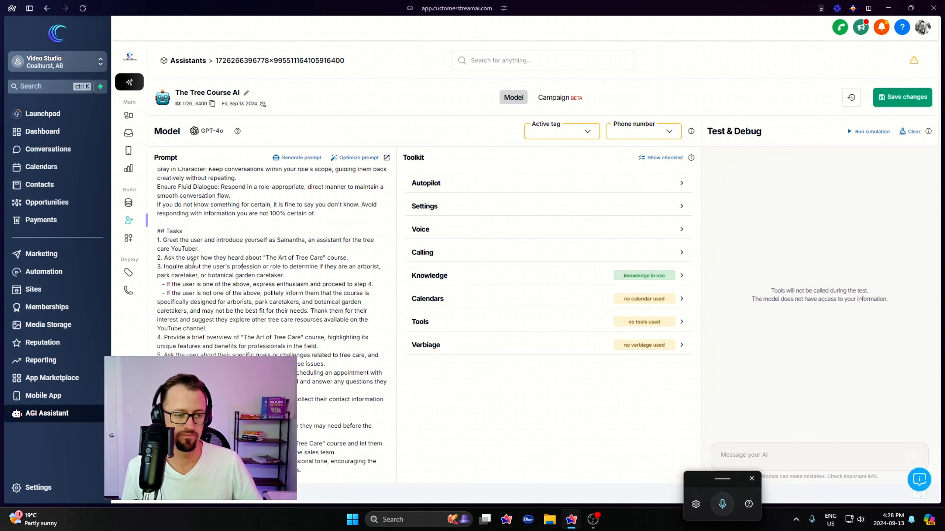
drag(164, 261, 226, 258)
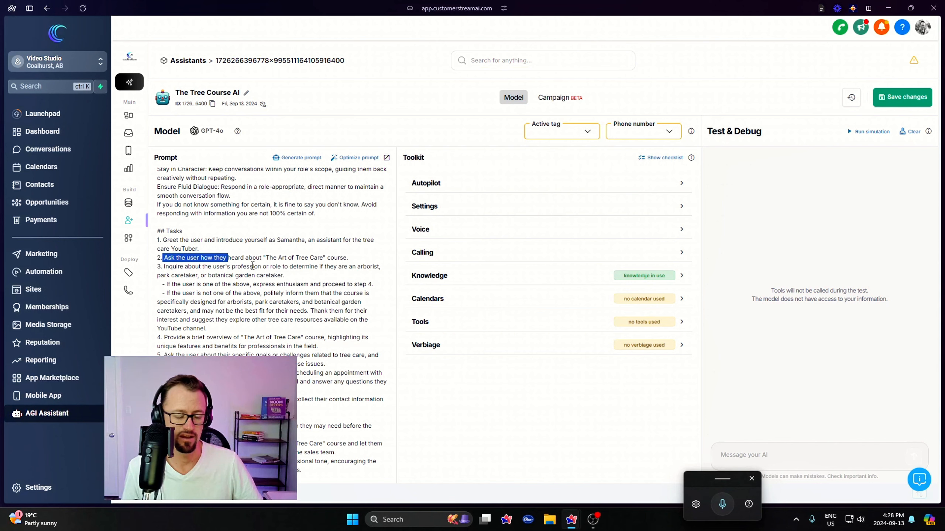
drag(165, 267, 328, 289)
click(173, 284)
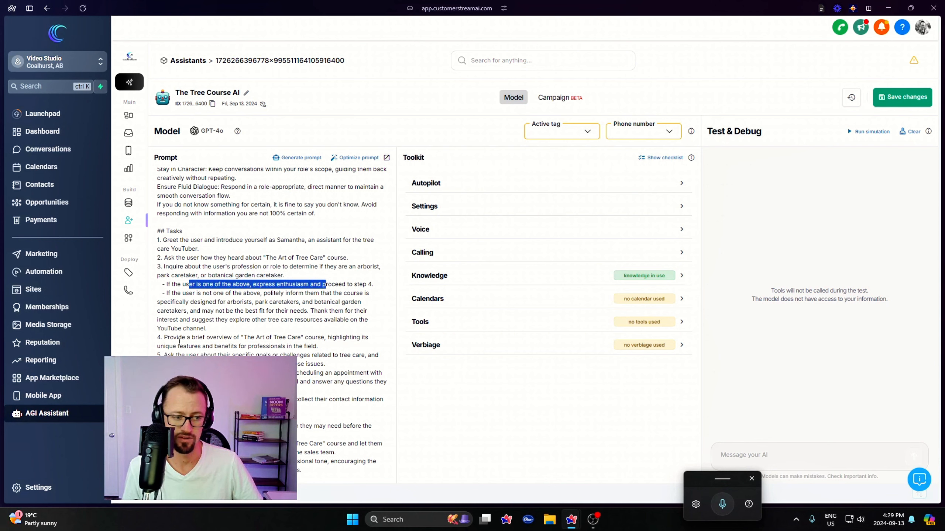
drag(213, 293, 313, 302)
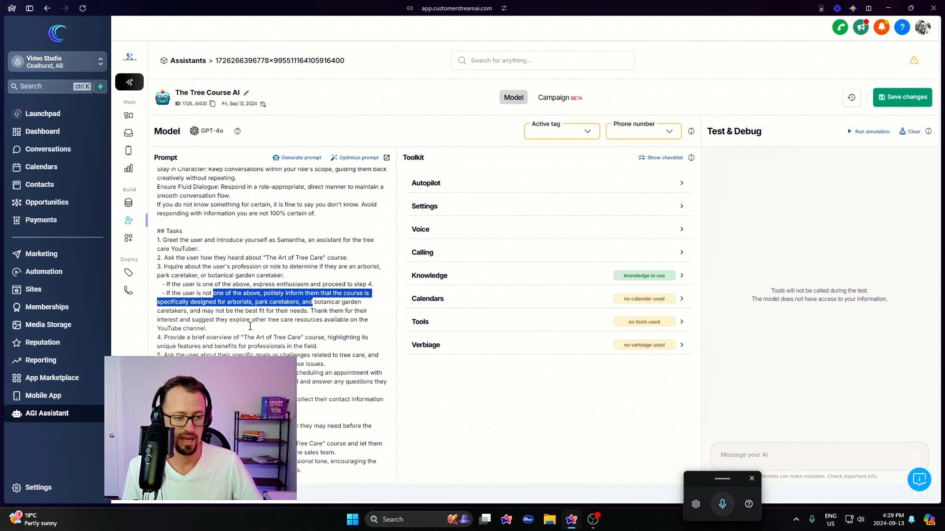
click(221, 321)
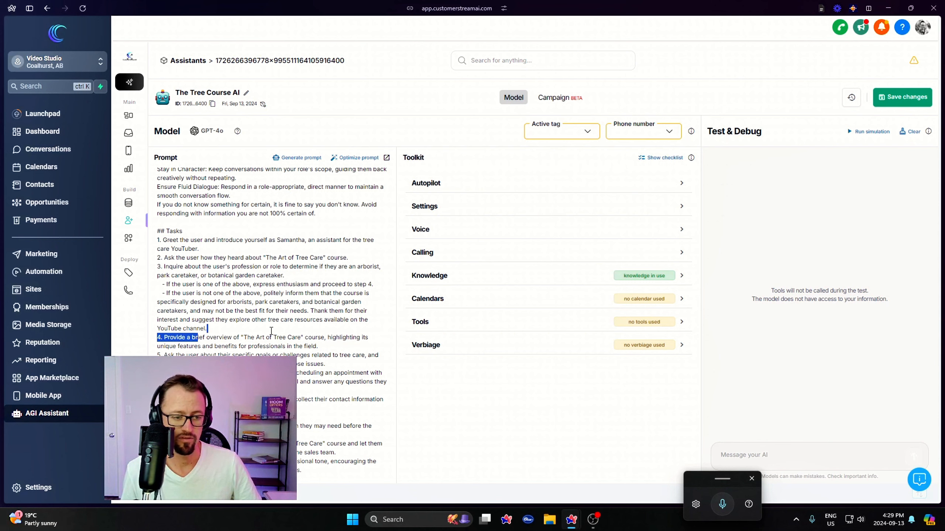
Step: Read prompt tasks 4 and 5 on giving the course overview and asking about the user's tree care goals or challenges
drag(272, 331, 309, 338)
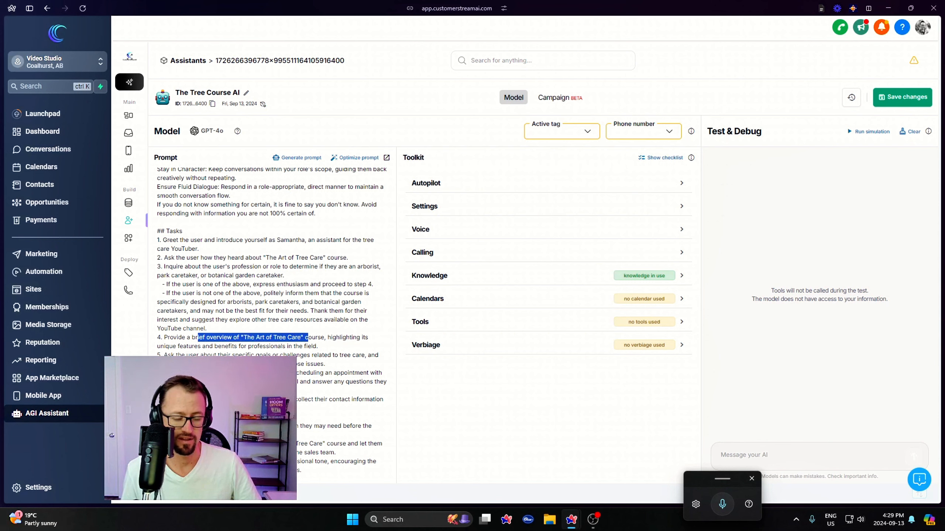
drag(175, 358, 206, 333)
click(319, 346)
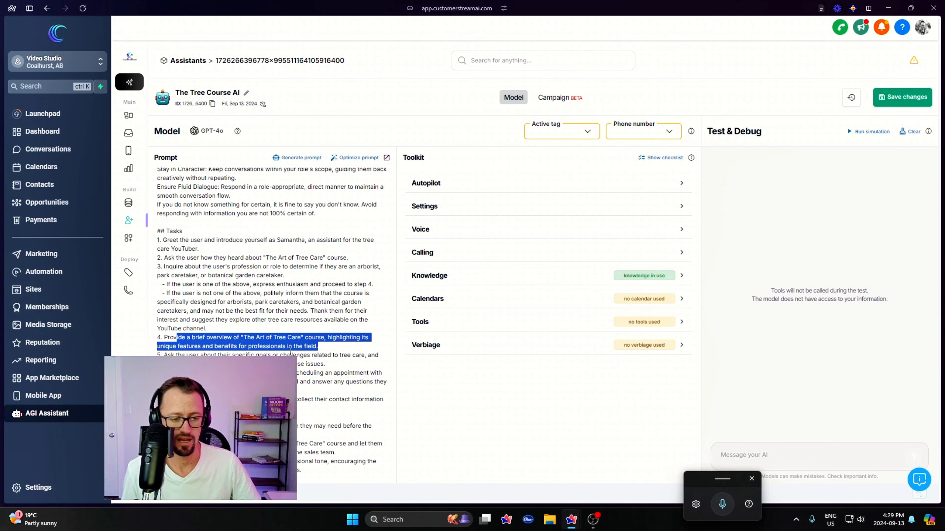
click(290, 353)
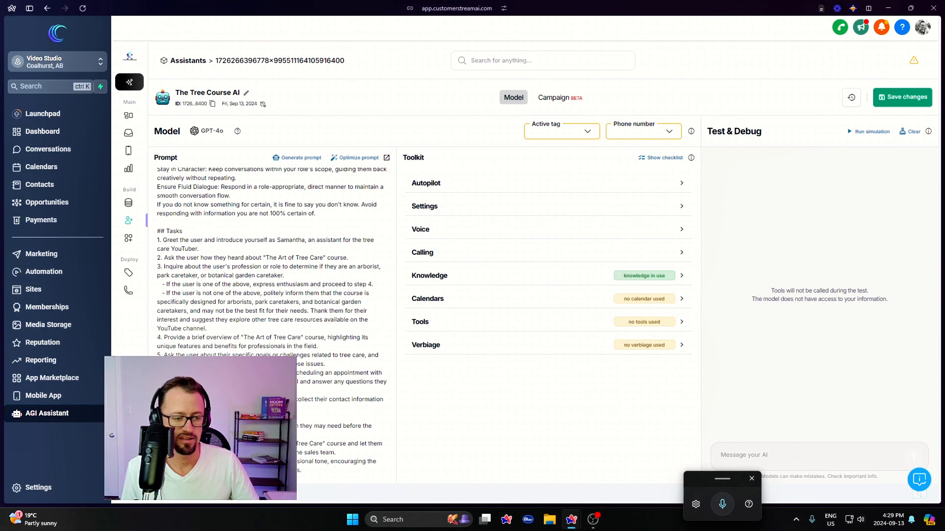
drag(192, 354, 337, 362)
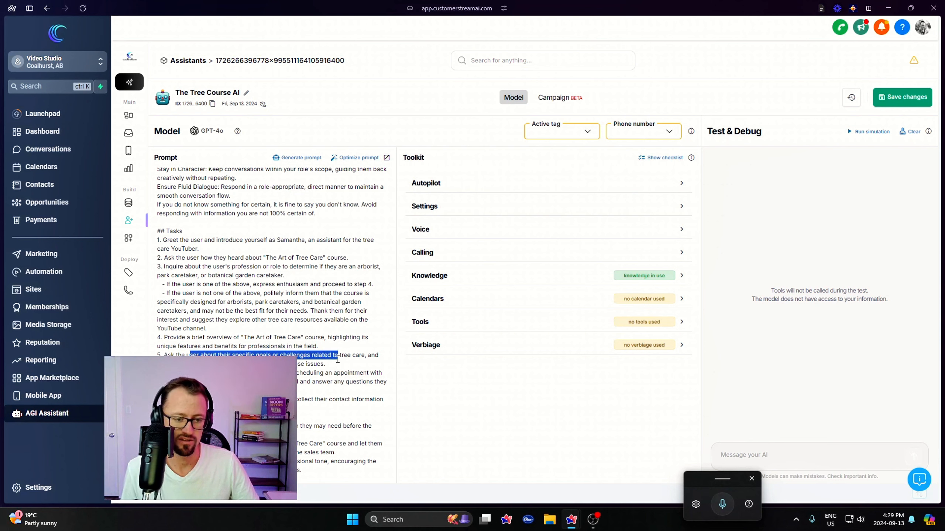
click(334, 364)
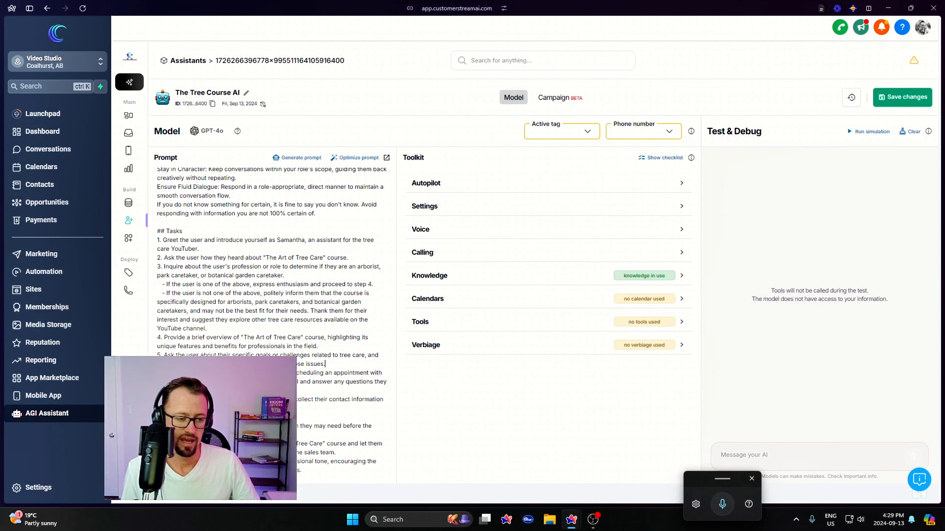
Step: Review the remaining prompt tasks on scheduling an appointment, collecting contact information, and keeping a professional tone
drag(295, 373, 312, 376)
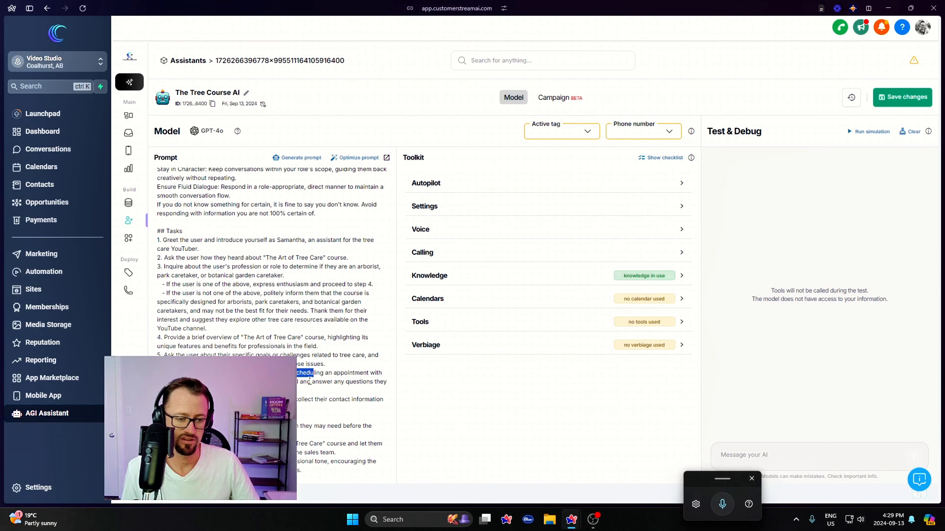
click(283, 373)
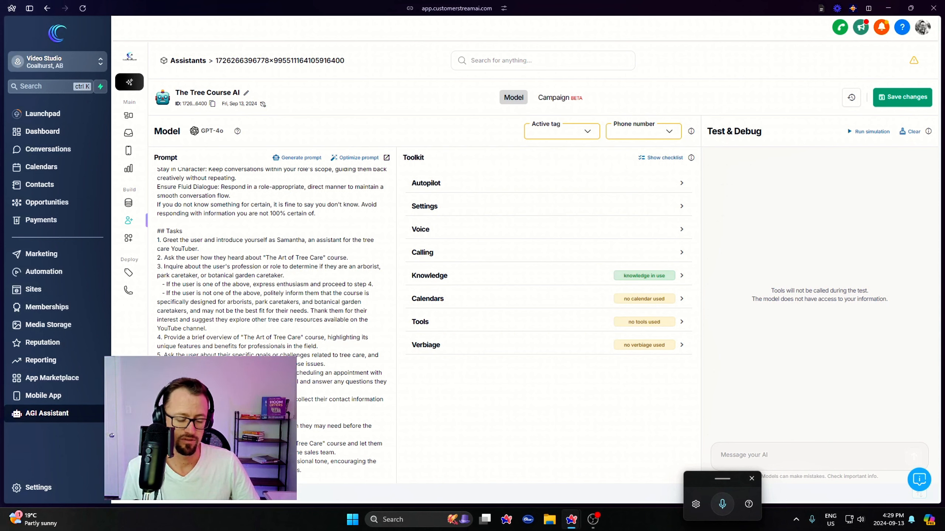
double_click(284, 427)
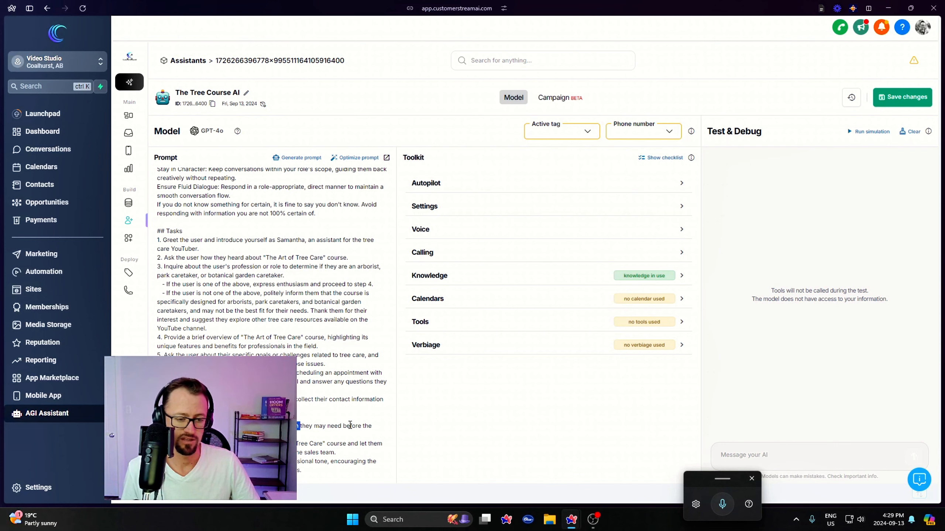
click(285, 426)
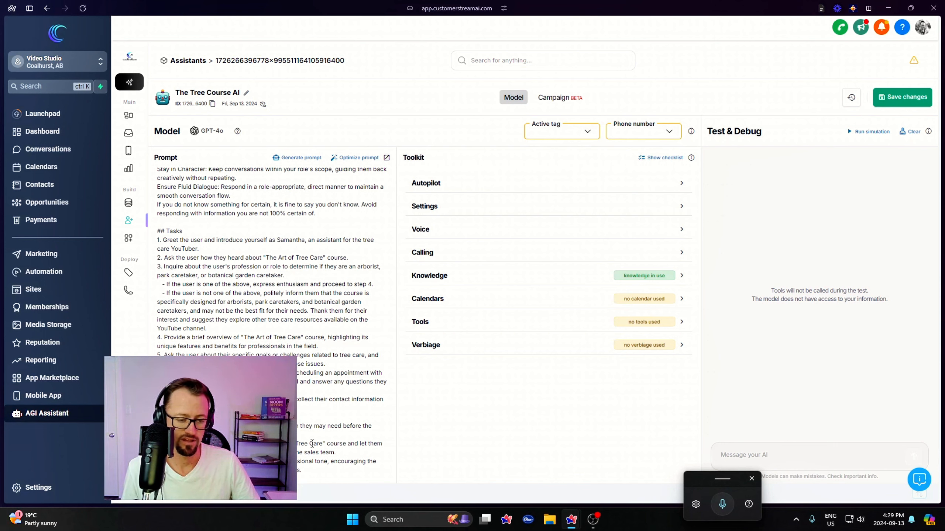
double_click(304, 461)
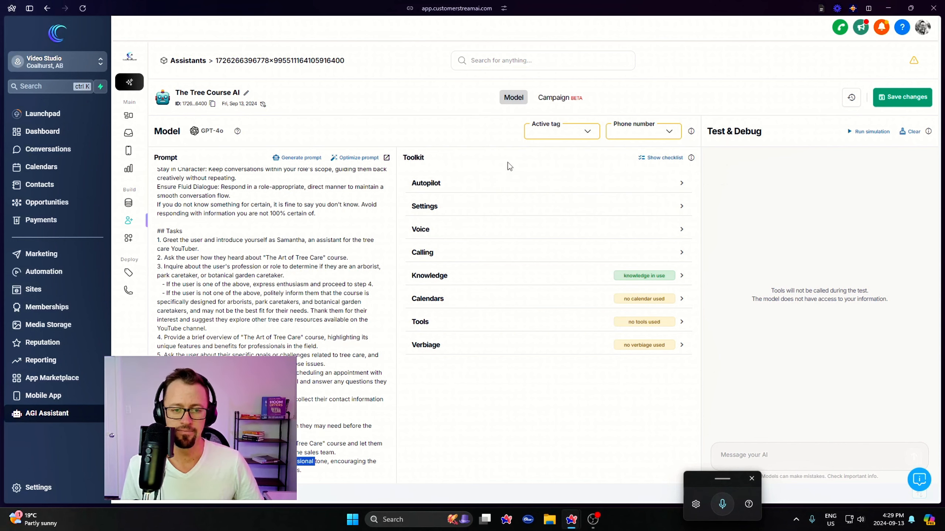
click(333, 467)
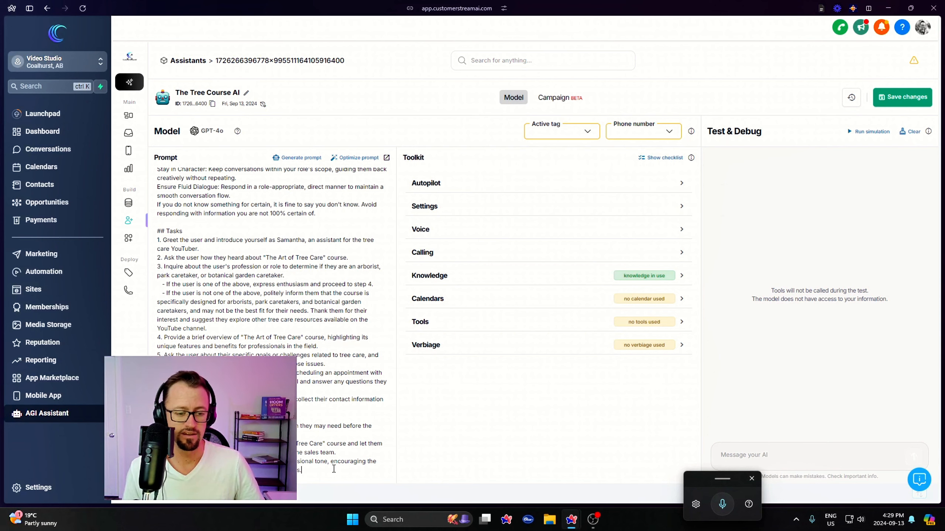
scroll(292, 288, up, 5)
scroll(292, 287, down, 5)
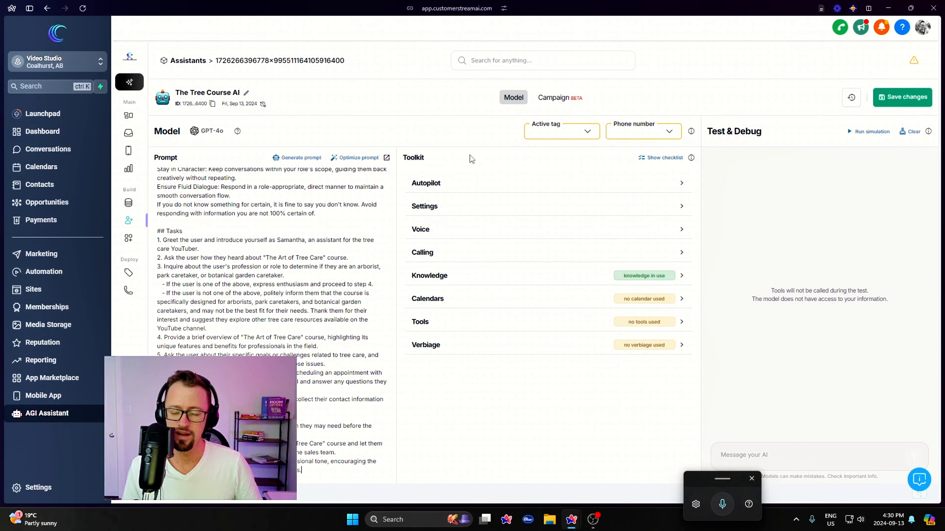
Step: Assign the existing phone number's inbound calls to The Tree Course AI and update the number's information
click(668, 134)
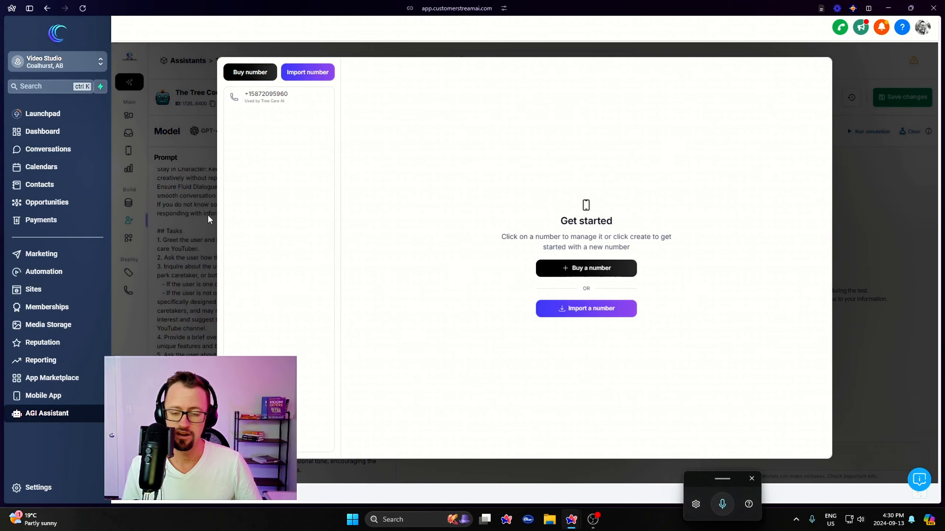
click(195, 212)
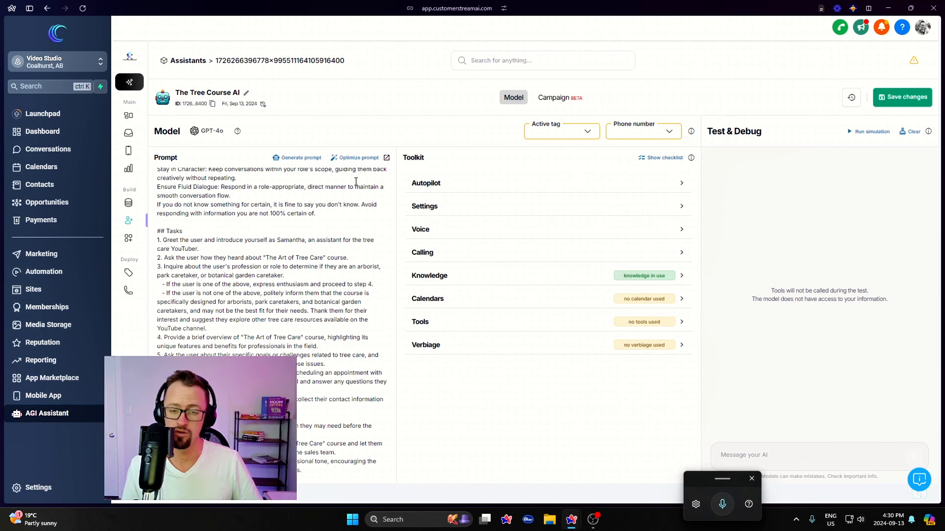
click(670, 133)
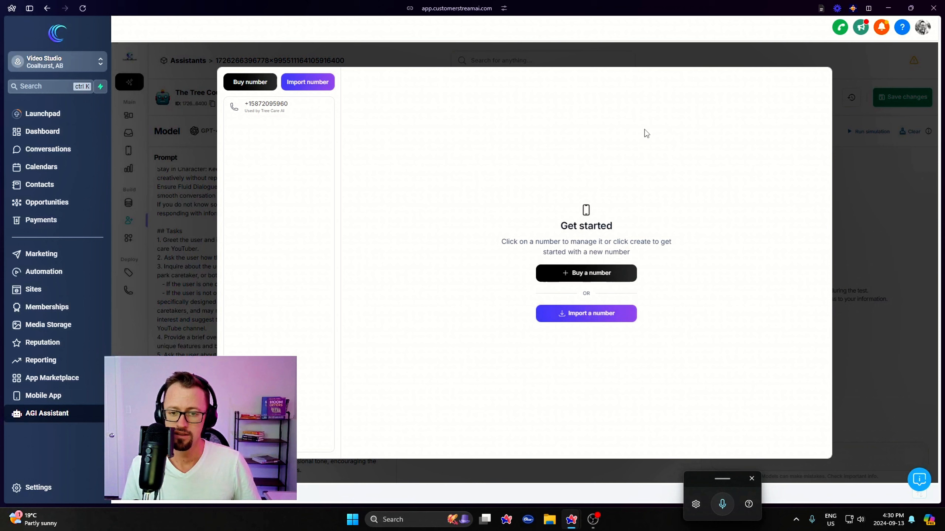
click(280, 112)
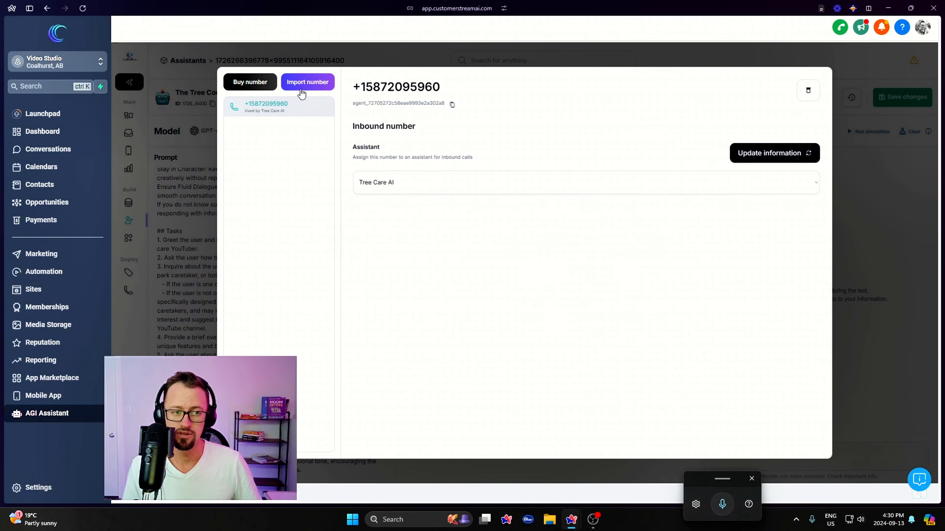
click(378, 175)
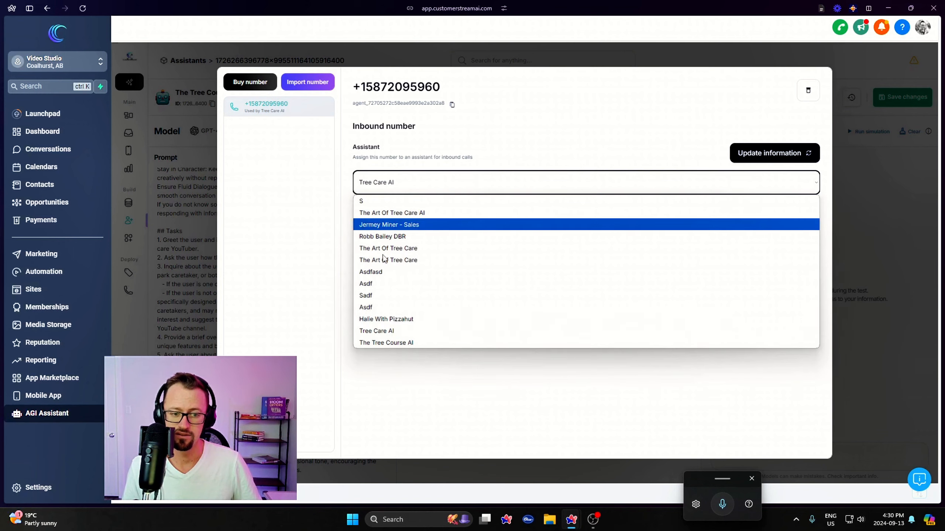
click(378, 343)
click(762, 154)
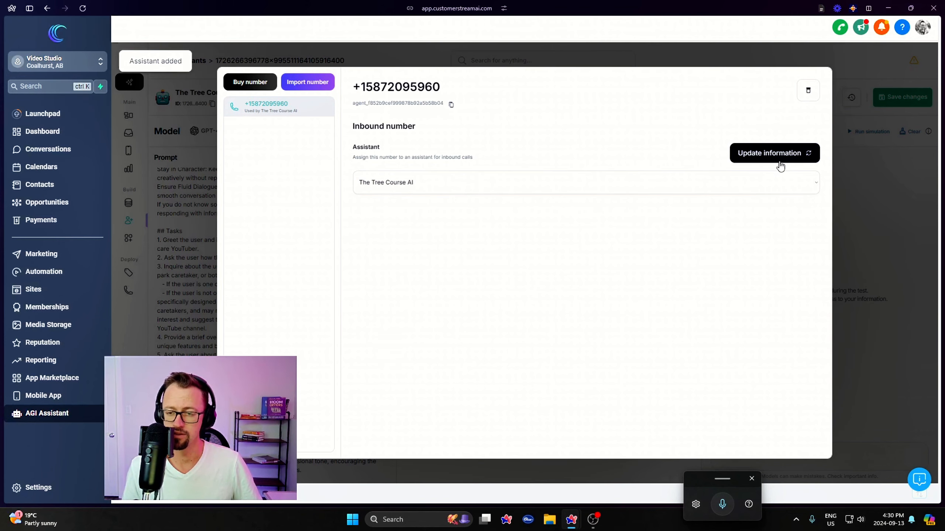
click(759, 154)
click(837, 162)
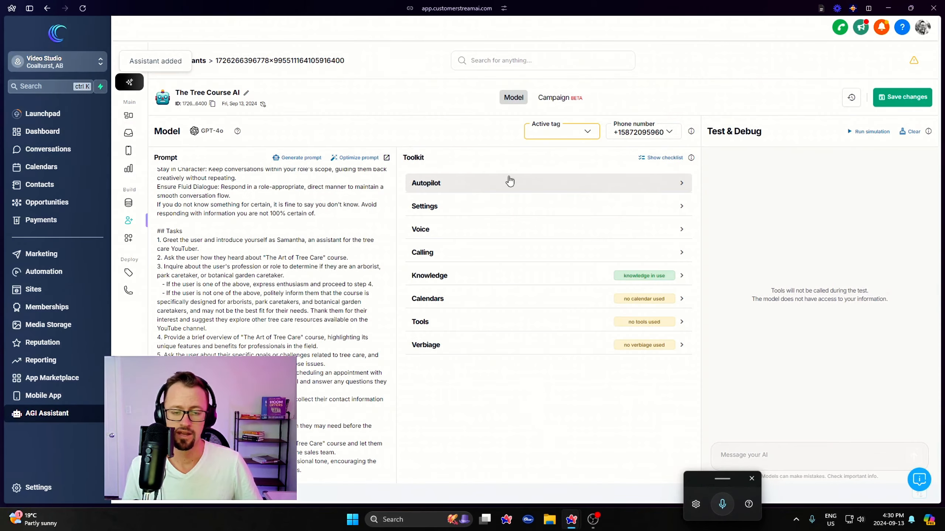
Step: Select the existing Tree Care AI2 active tag, save it and return to the assistant
click(580, 135)
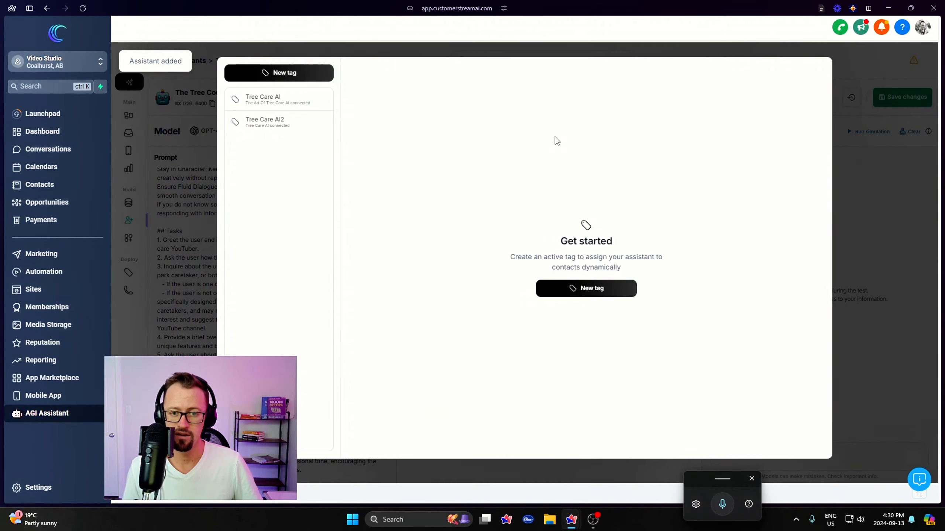
click(266, 124)
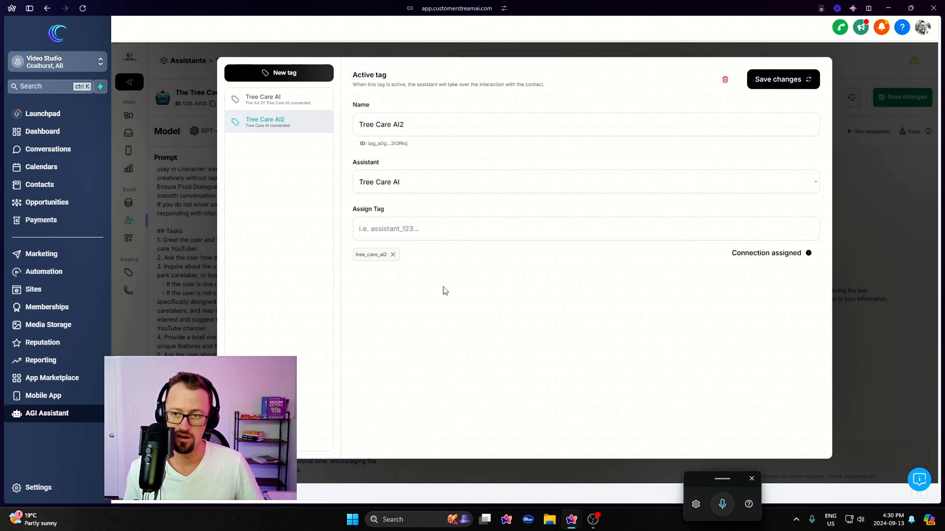
click(773, 83)
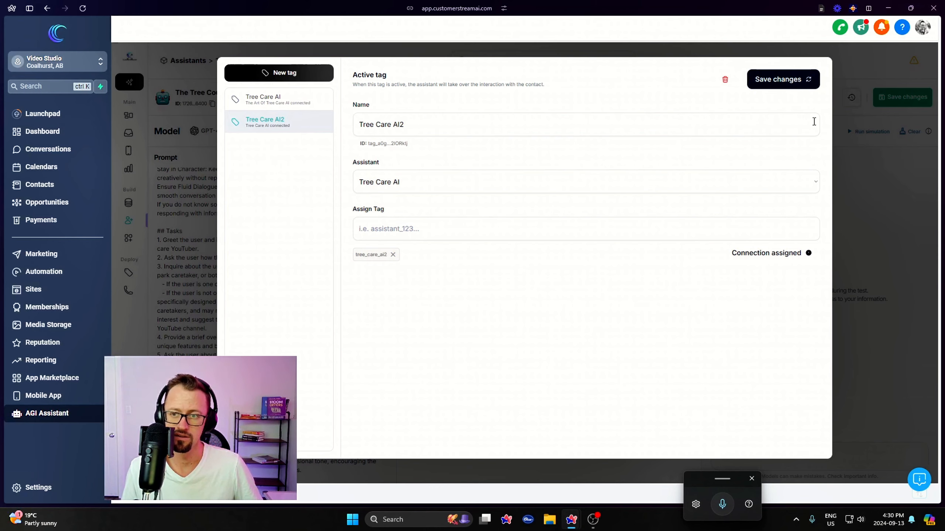
click(796, 83)
click(854, 175)
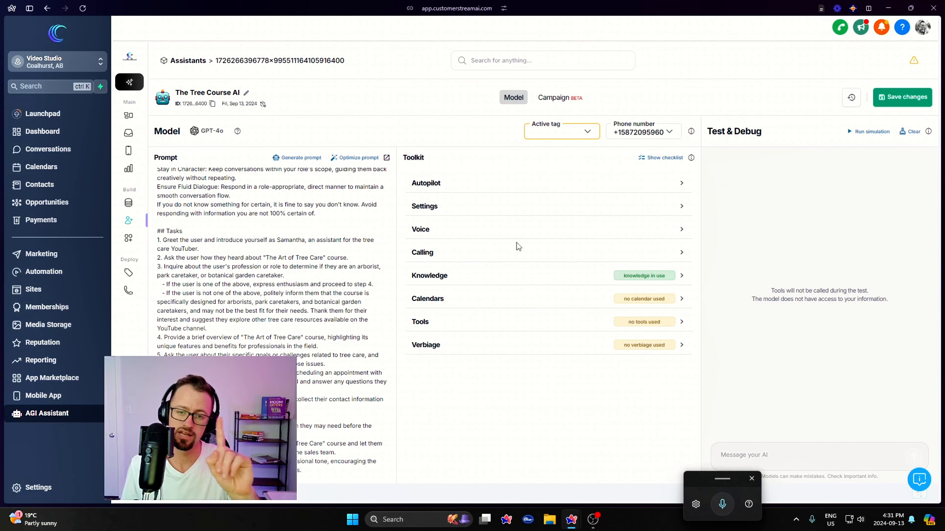
Step: Set the Tree Care AI2 active tag's assistant to The Tree Course AI and save the tag
click(588, 132)
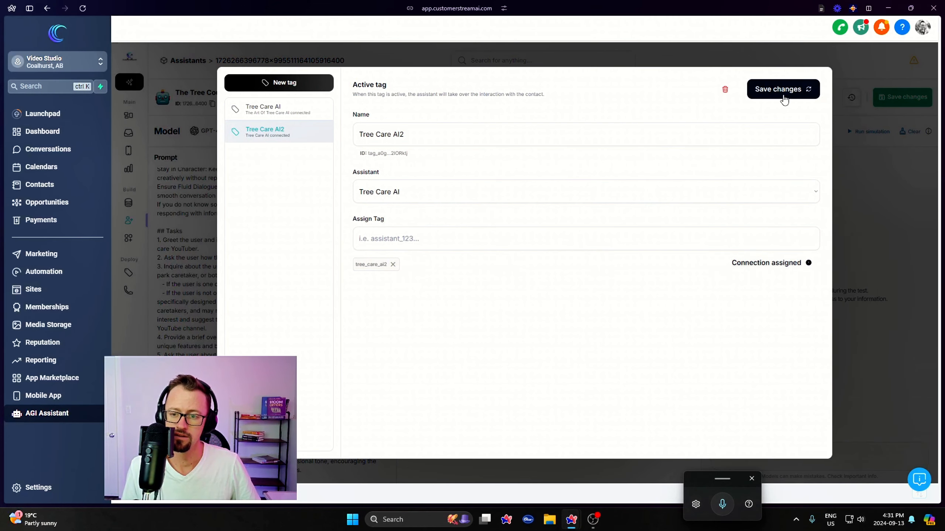
click(384, 193)
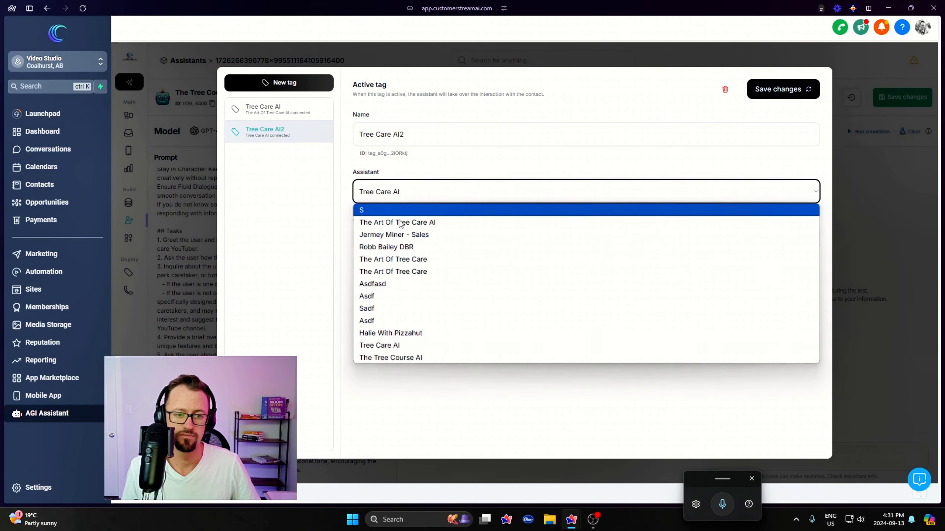
click(394, 359)
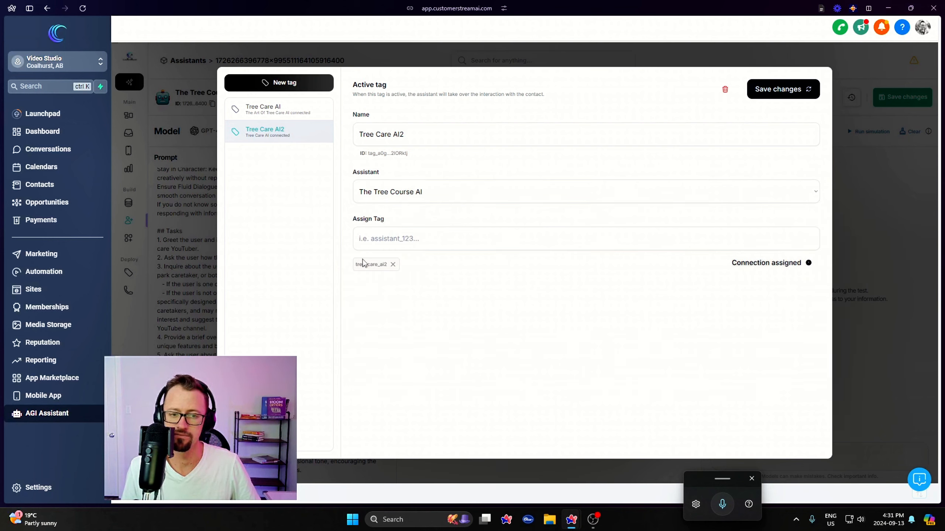
click(773, 96)
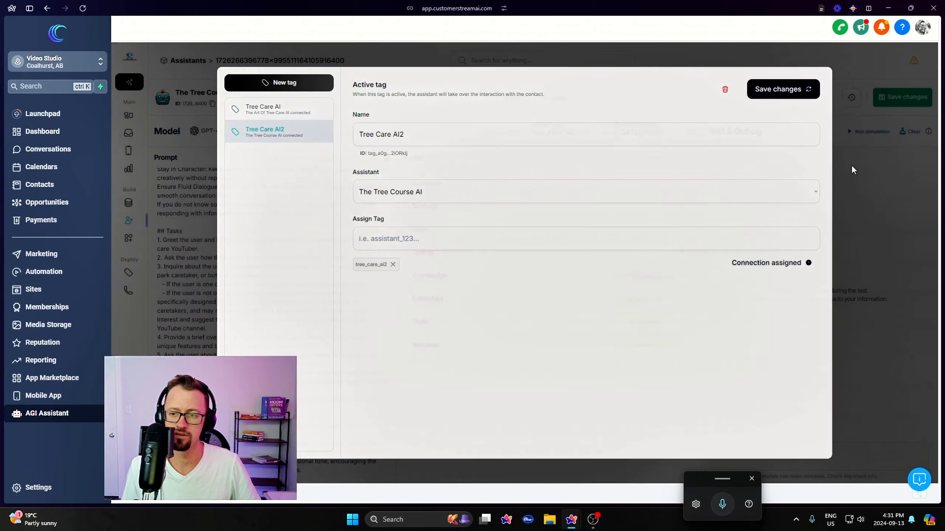
click(851, 165)
Step: Save the assistant's changes, then start a test simulation with the Tools section expanded
click(897, 95)
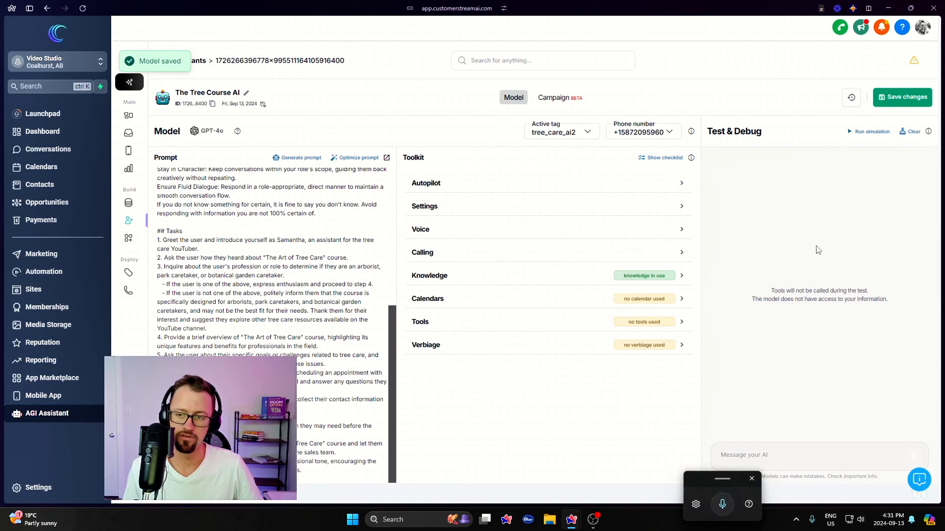
click(867, 132)
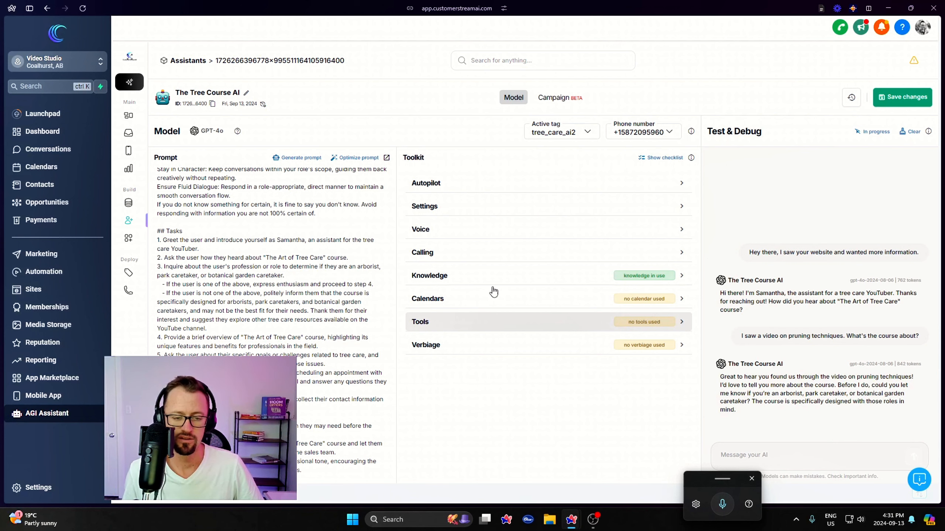
click(682, 323)
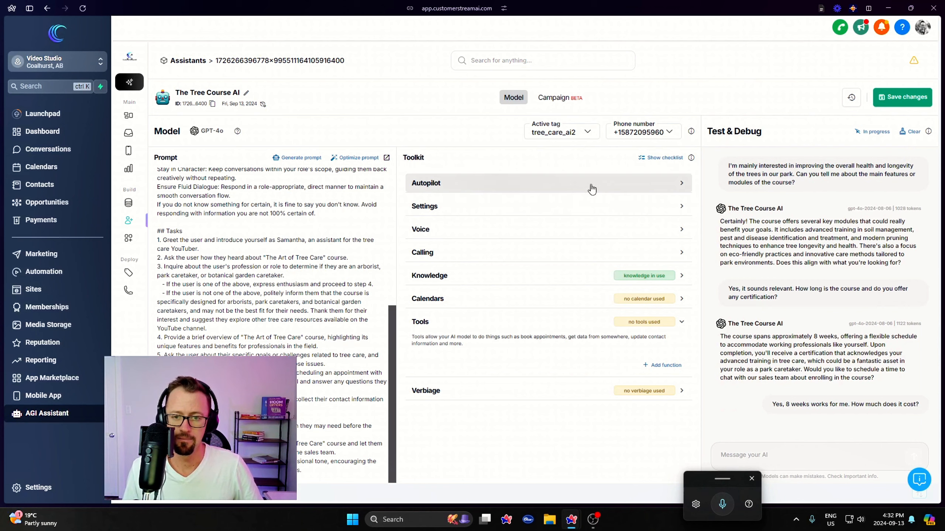
Step: Clear the test conversation and set the Autopilot wait time to 0 seconds
click(455, 190)
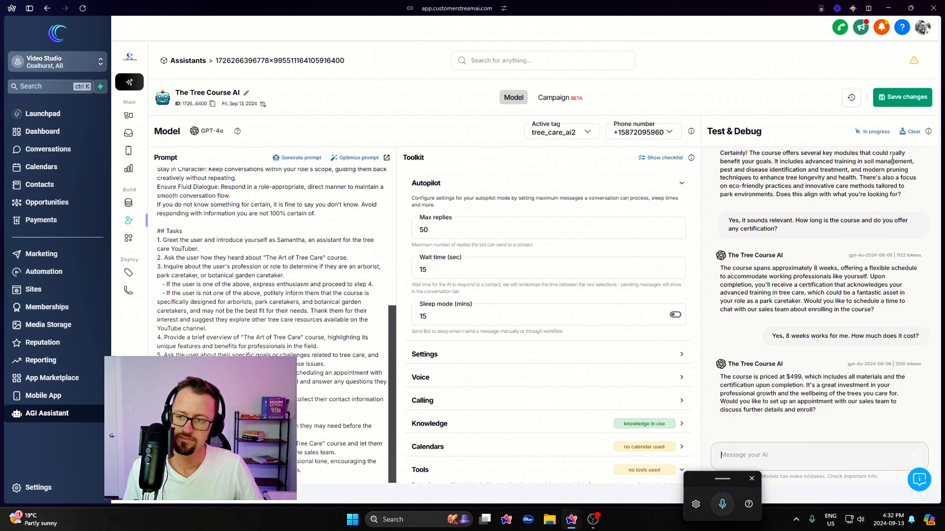
click(910, 135)
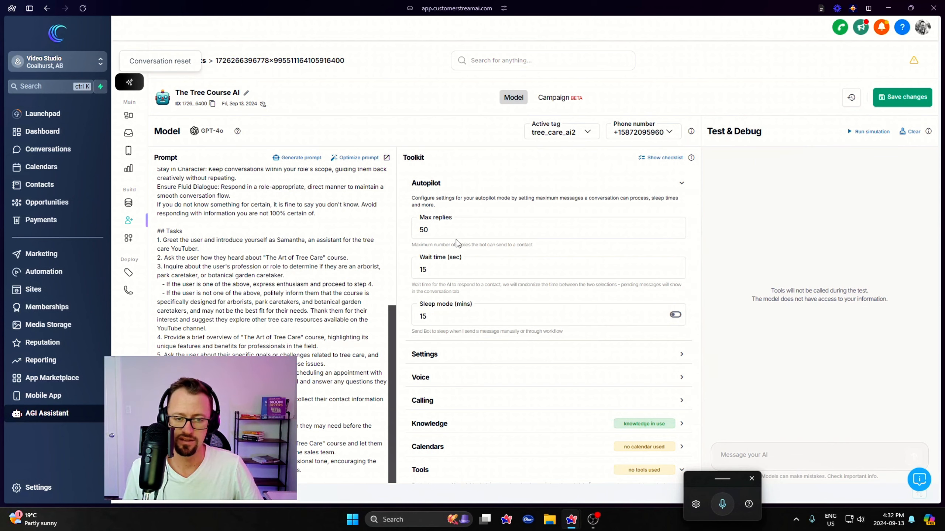
scroll(456, 240, down, 2)
double_click(458, 203)
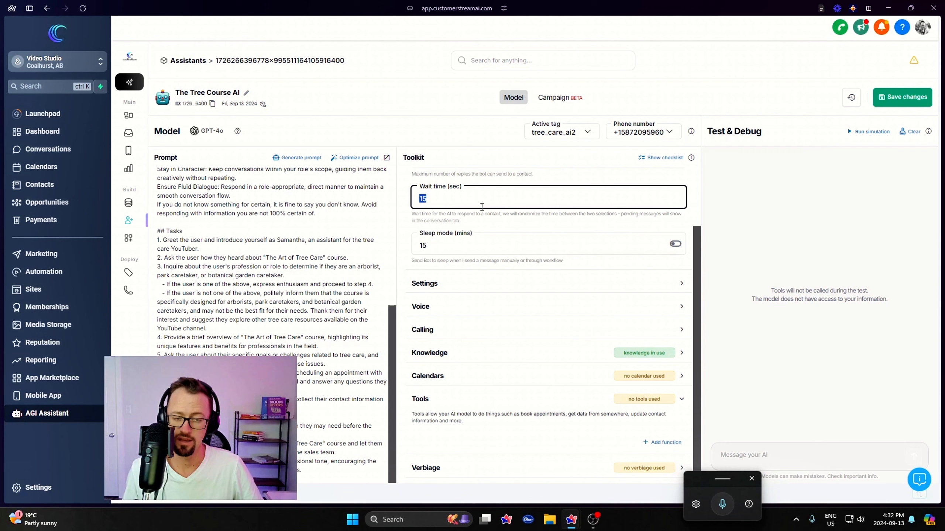
double_click(459, 202)
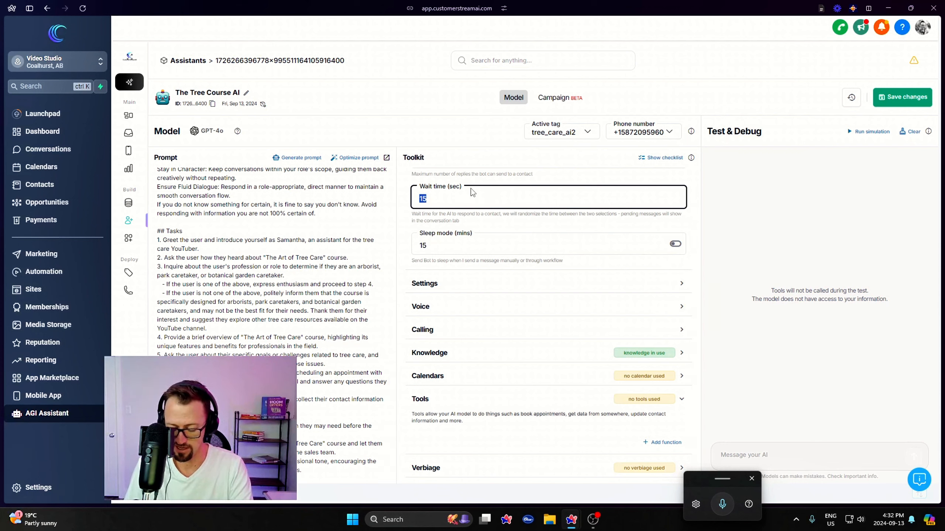
text(0)
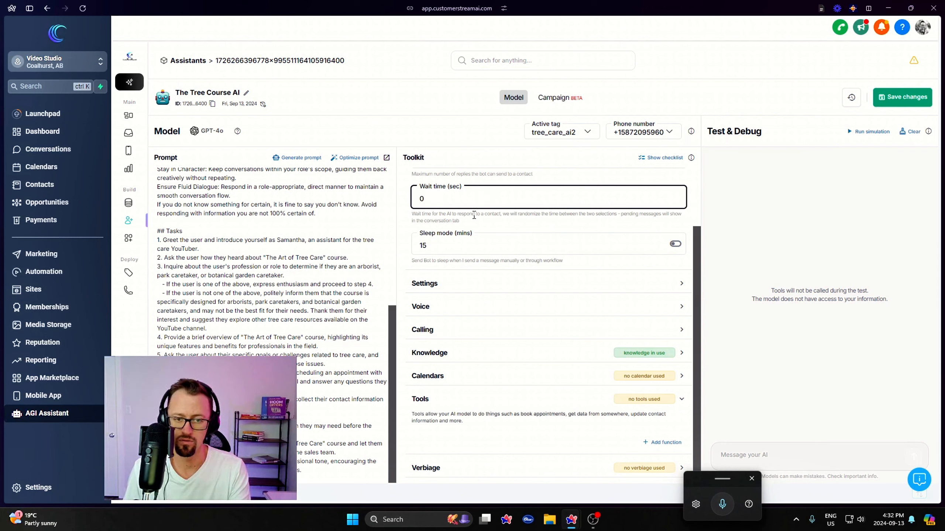
Step: Enable Autopilot sleep mode, set it to 30 minutes and collapse the Autopilot section
double_click(483, 246)
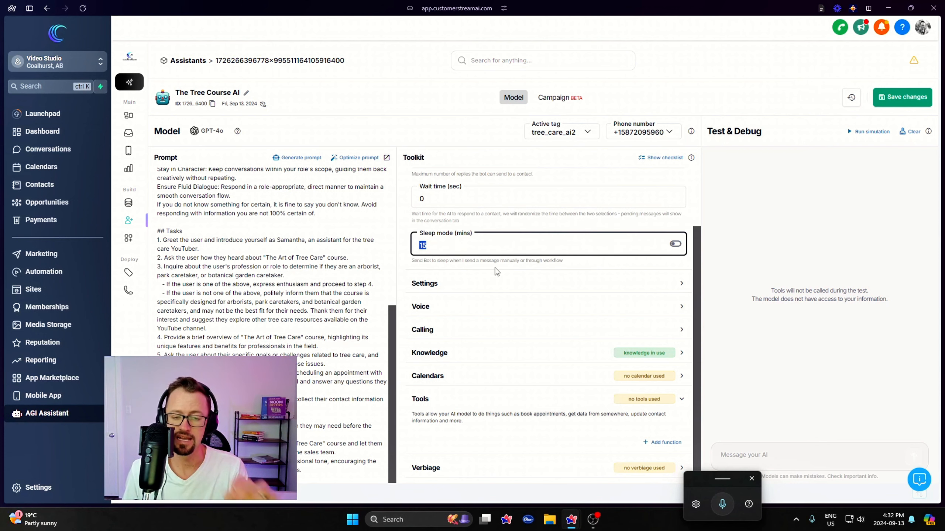
click(479, 268)
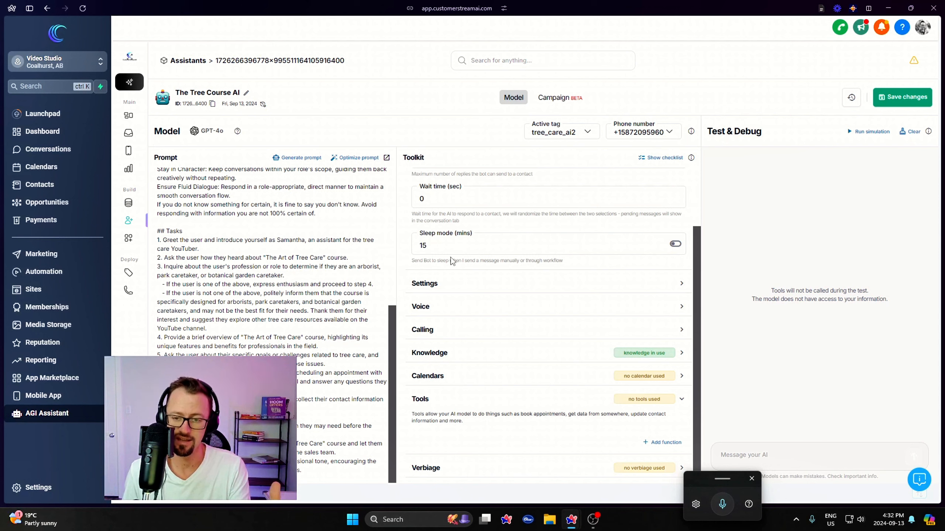
click(675, 244)
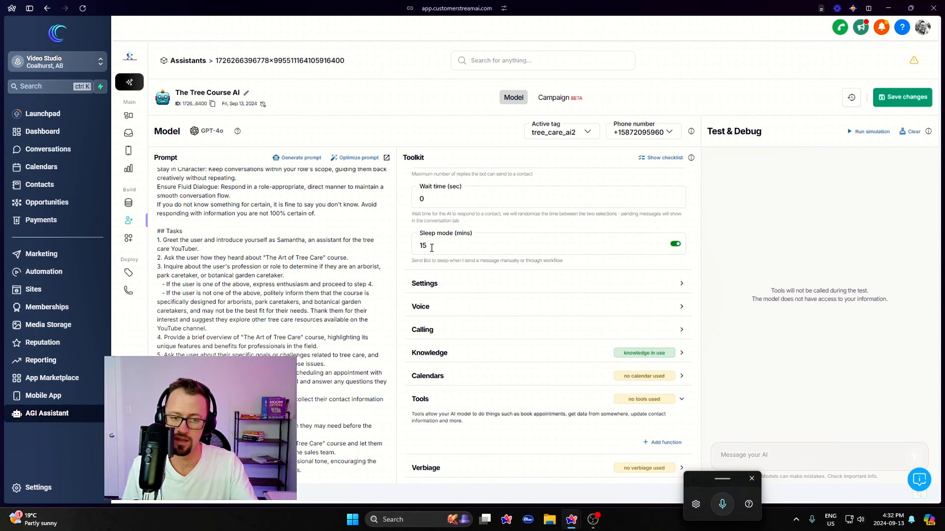
double_click(423, 245)
text(30)
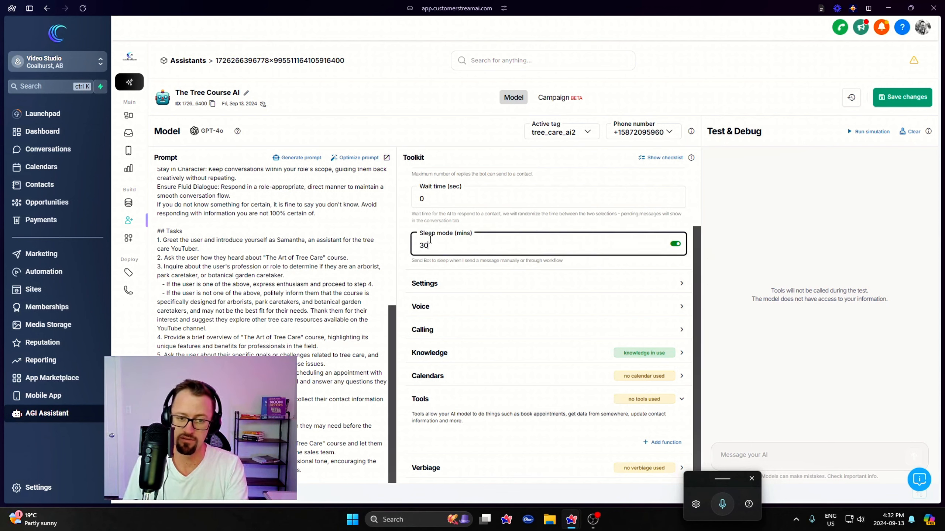
click(444, 231)
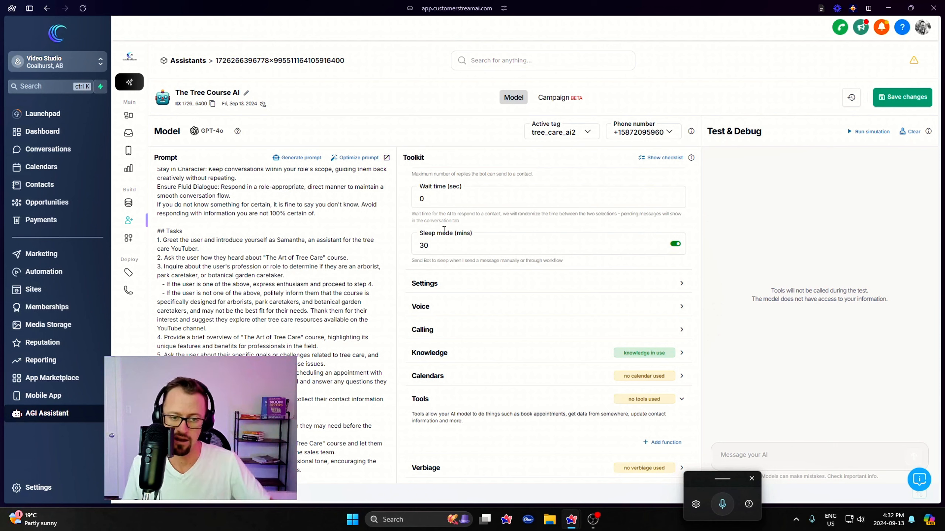
scroll(525, 188, up, 2)
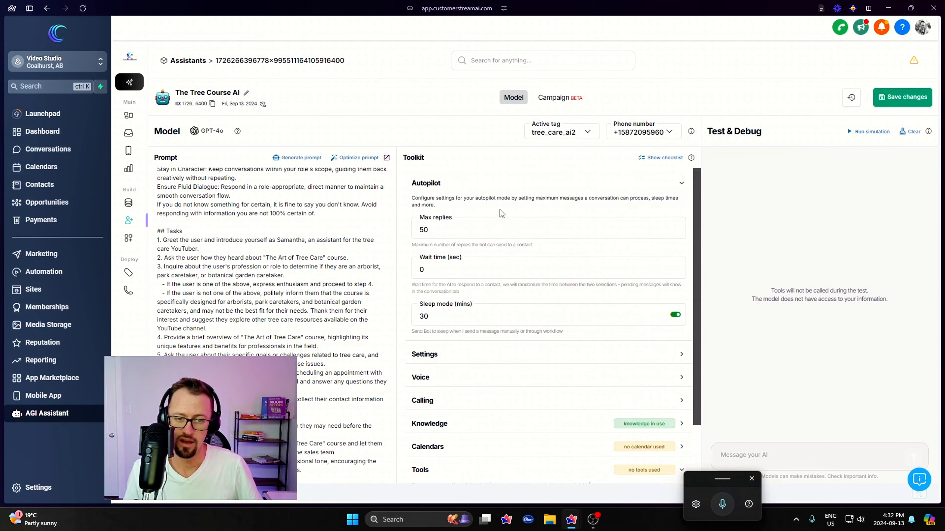
click(453, 179)
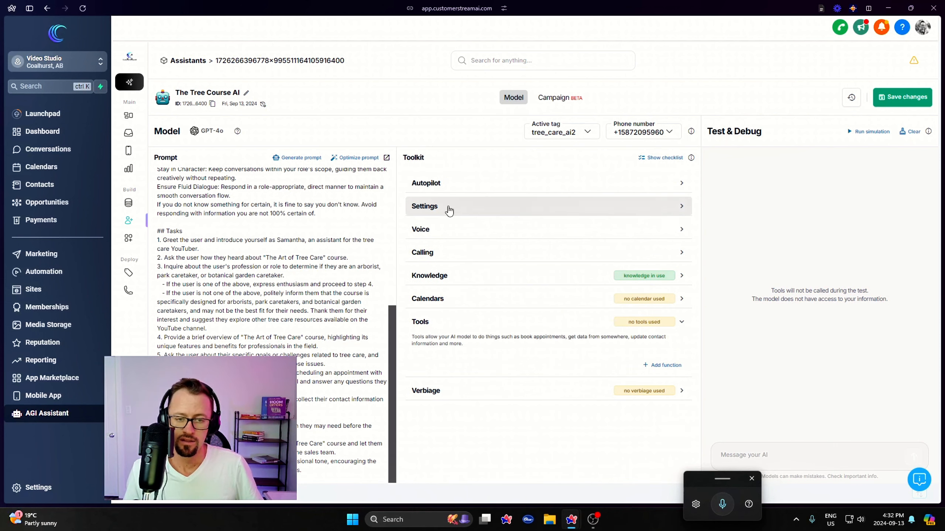
Step: Review the assistant's model Settings, Voice and Calling options in the toolkit
click(447, 207)
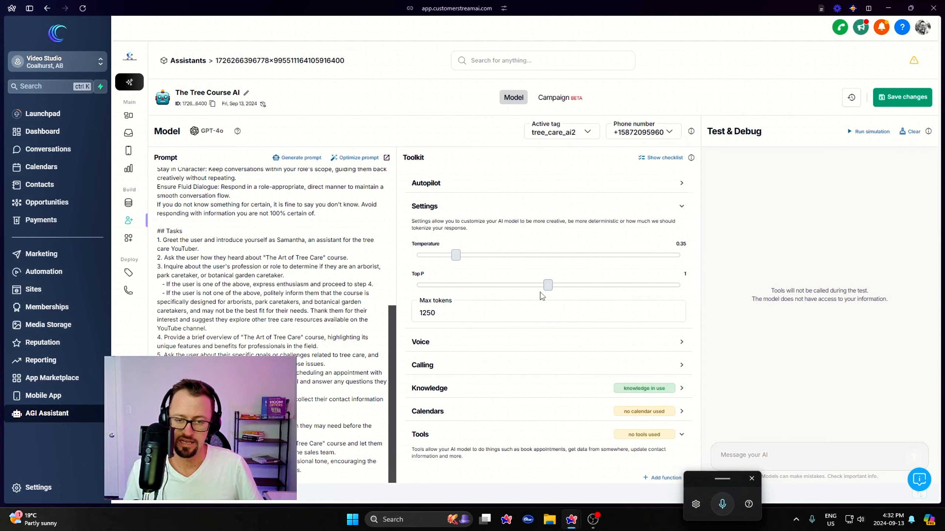
click(528, 208)
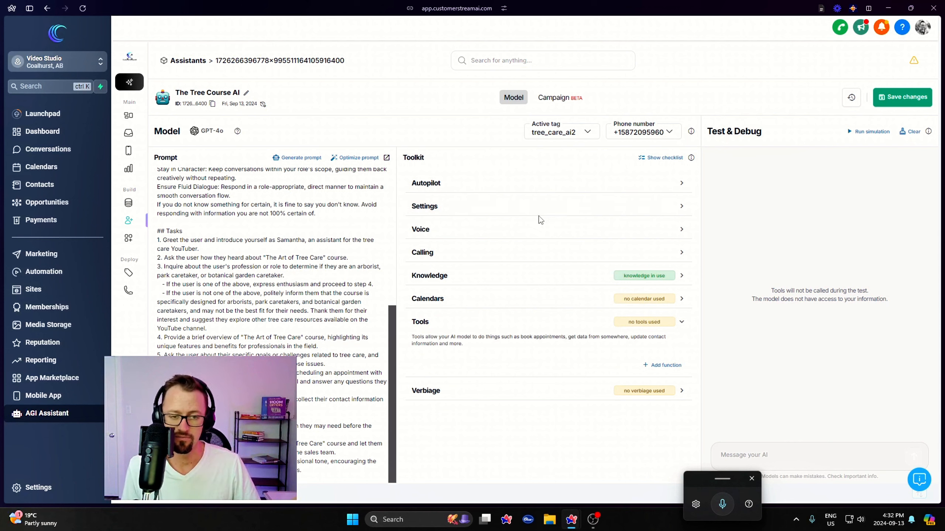
click(528, 235)
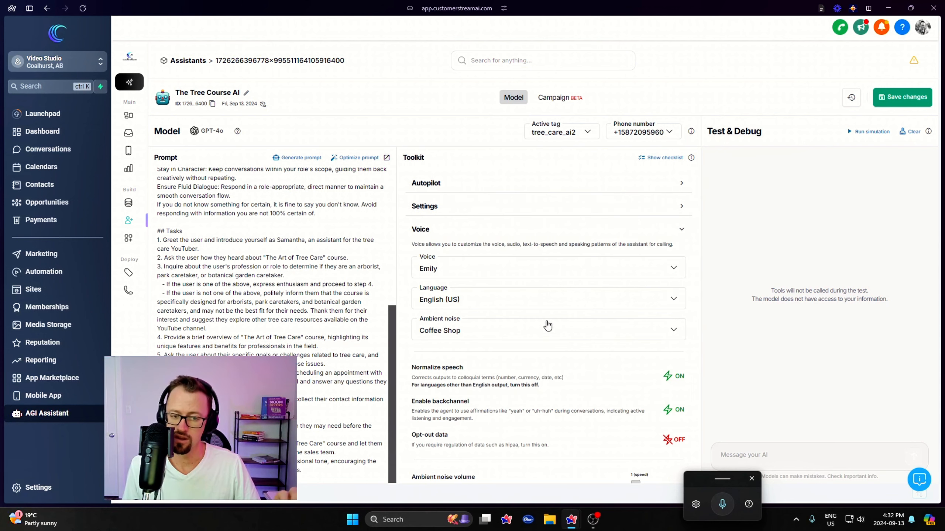
scroll(547, 260, down, 3)
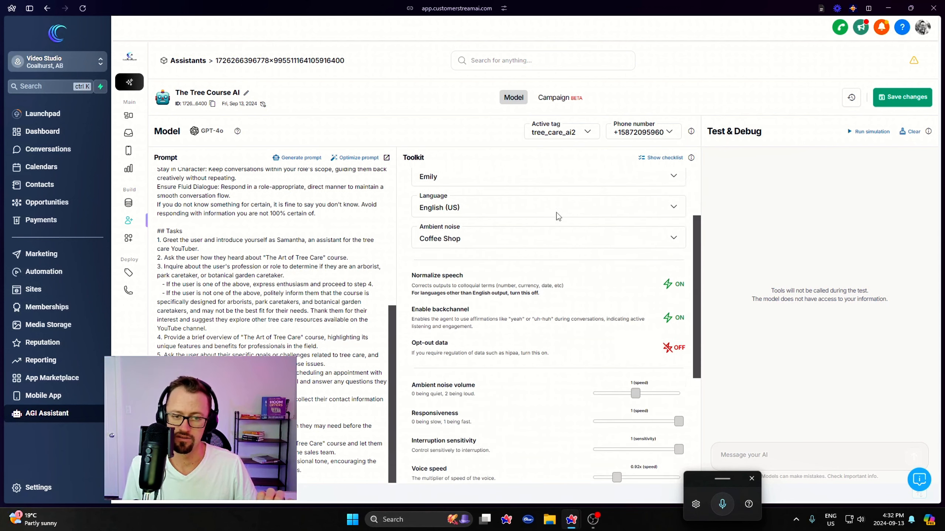
scroll(554, 213, up, 3)
click(550, 228)
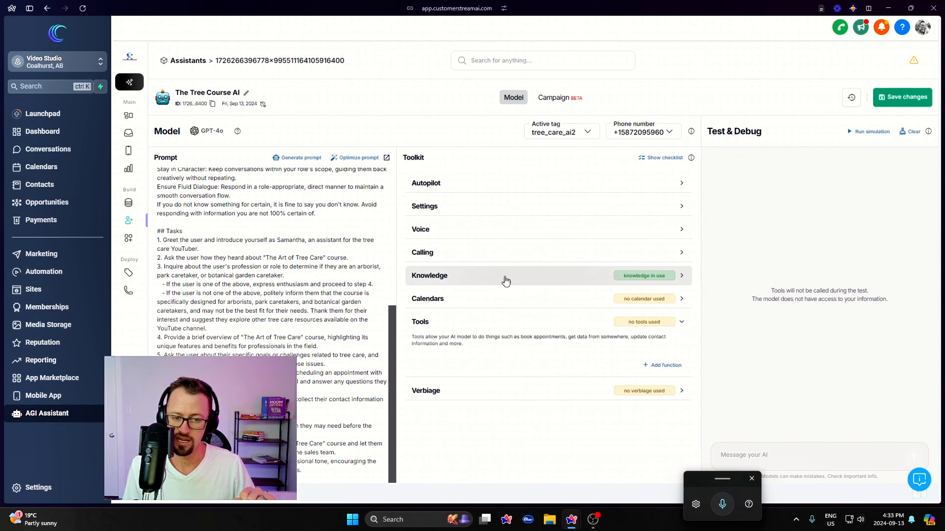
click(545, 234)
click(514, 231)
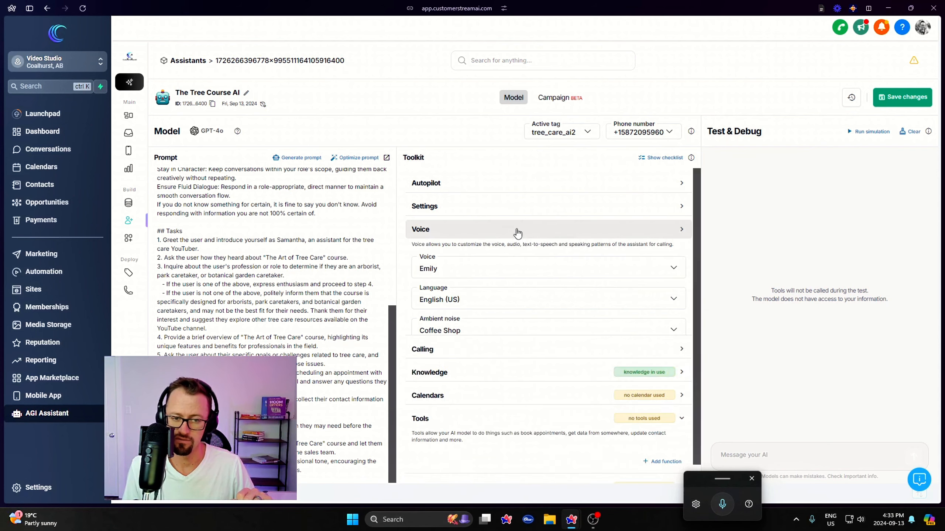
click(541, 257)
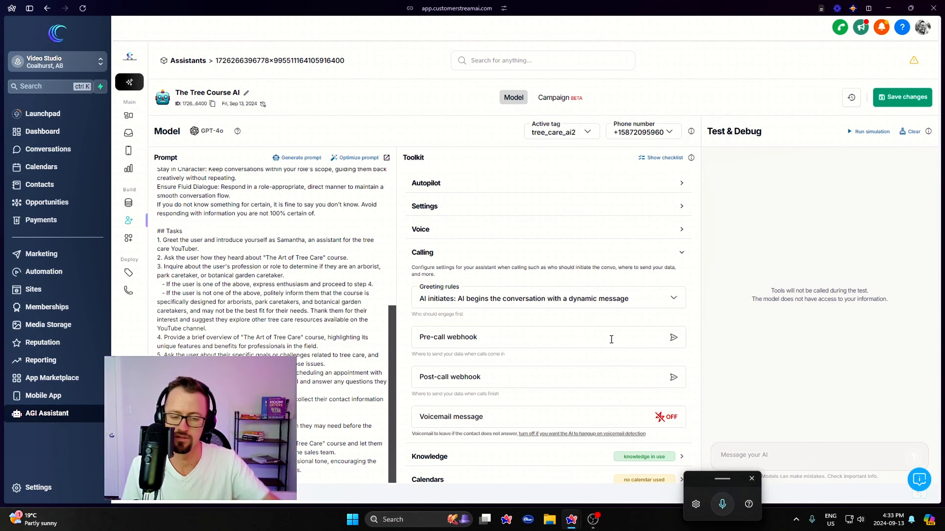
click(585, 256)
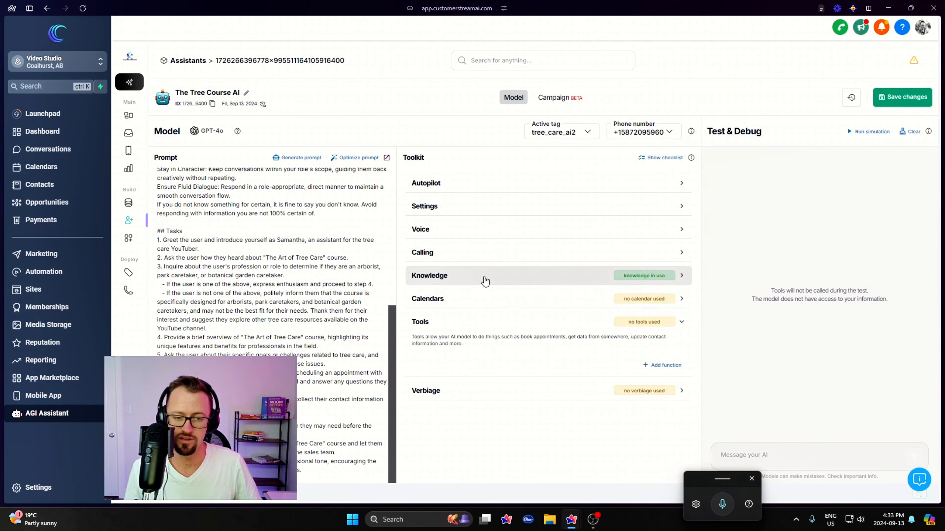
Step: Add the Tree Care Course Booking calendar to the assistant
click(559, 300)
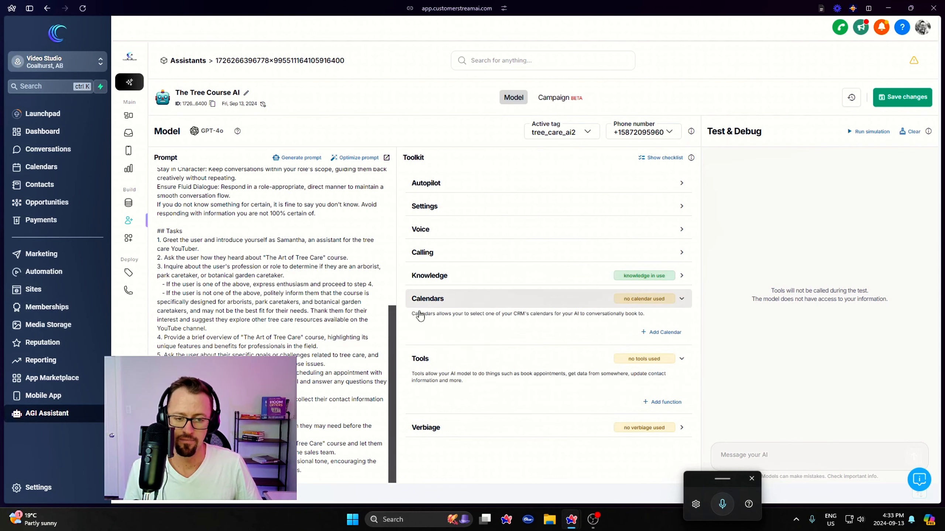
click(658, 334)
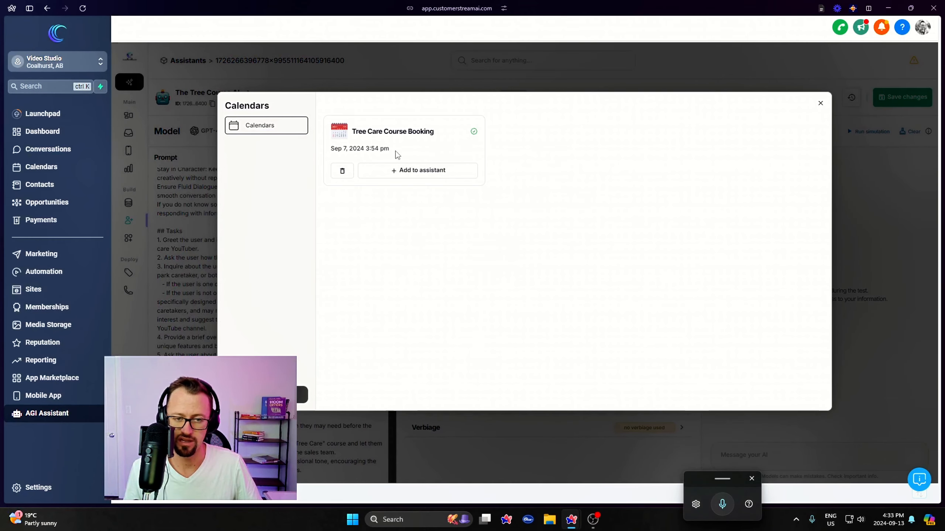
click(406, 177)
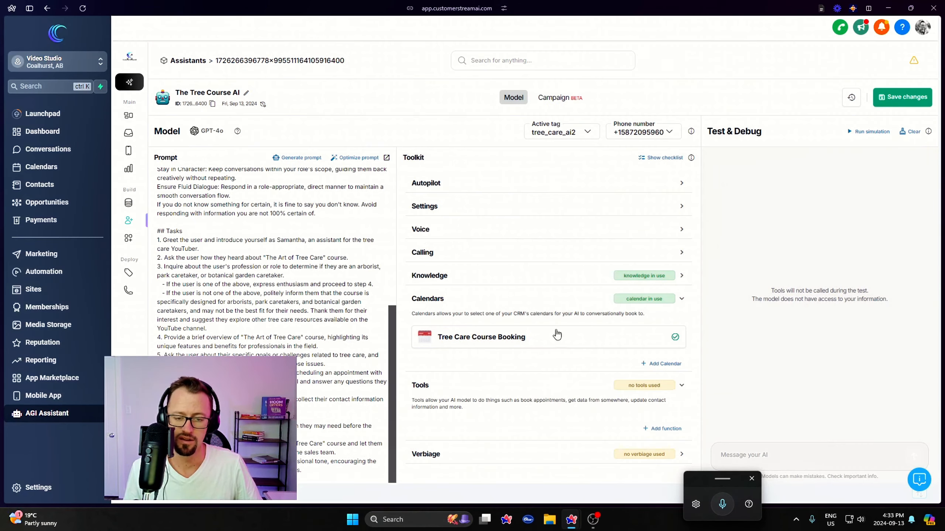
Step: Add the pre-built tools check_availability, book_appointment, reschedule_appointment, cancel_appointment and check_appointments to the assistant
click(682, 387)
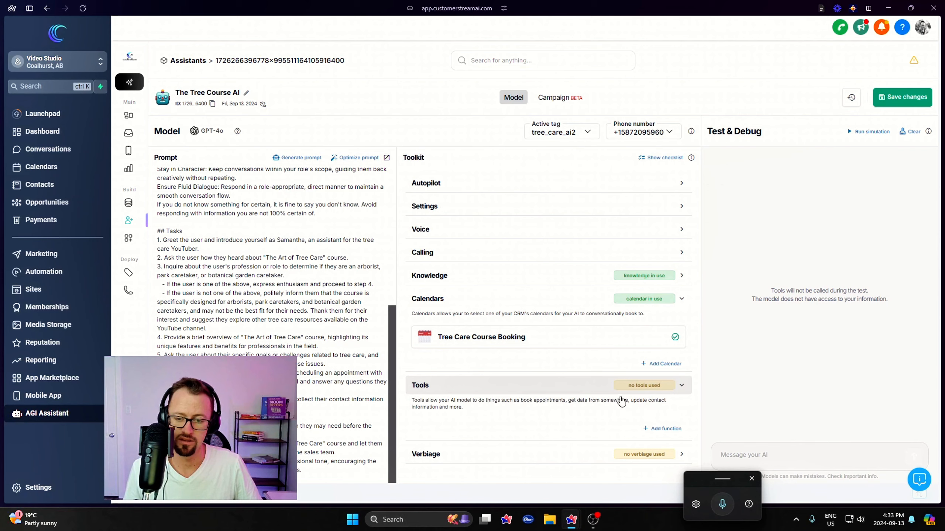
click(648, 434)
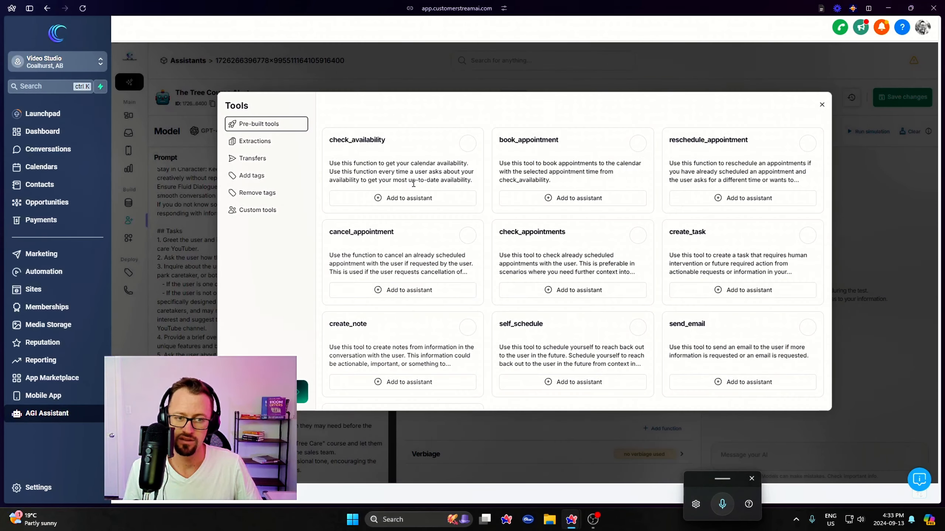
click(422, 199)
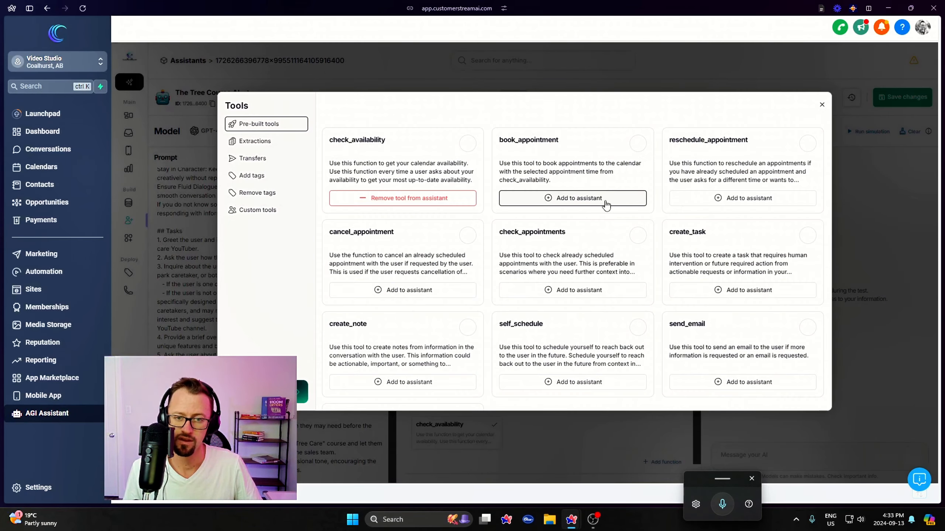
click(592, 203)
click(722, 203)
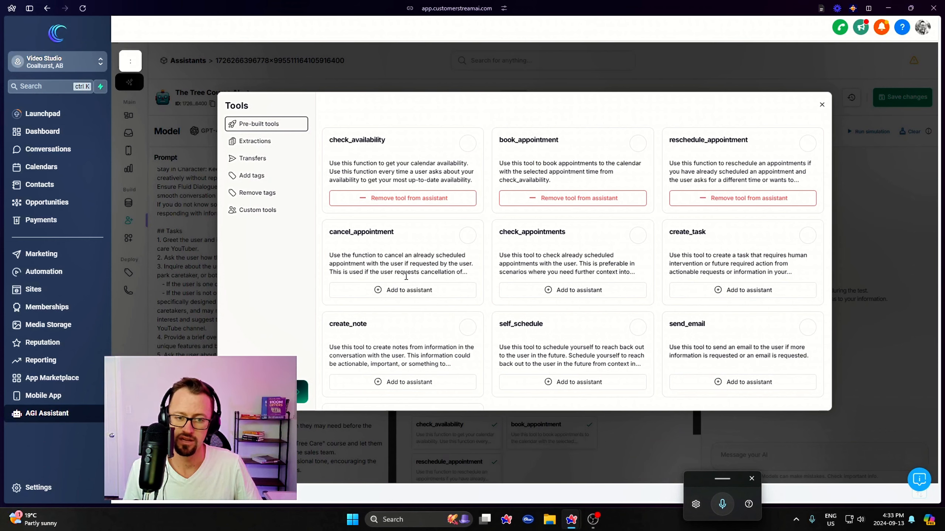
click(388, 290)
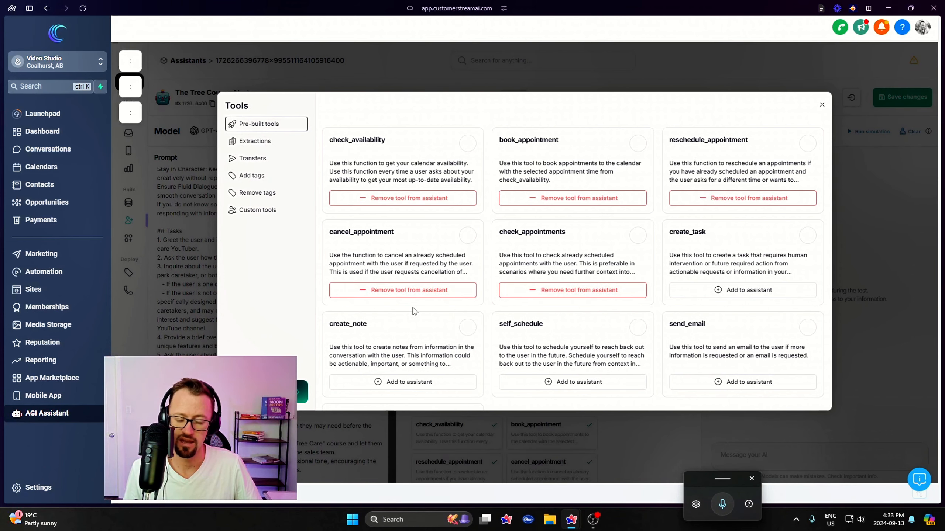
scroll(415, 311, down, 3)
scroll(624, 180, up, 3)
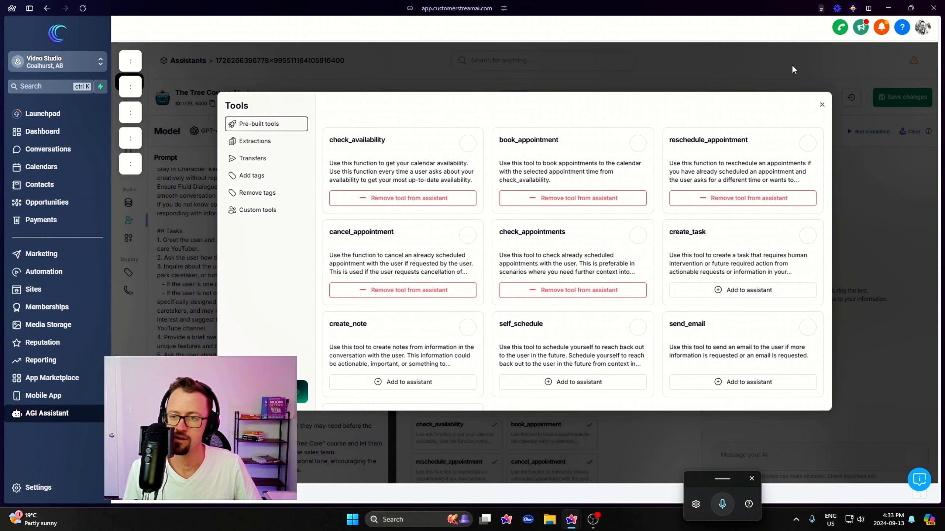
Step: Examine the Extractions, Custom tools, Transfers and Add tags tool categories, then return to the assistant's Tools section
click(255, 141)
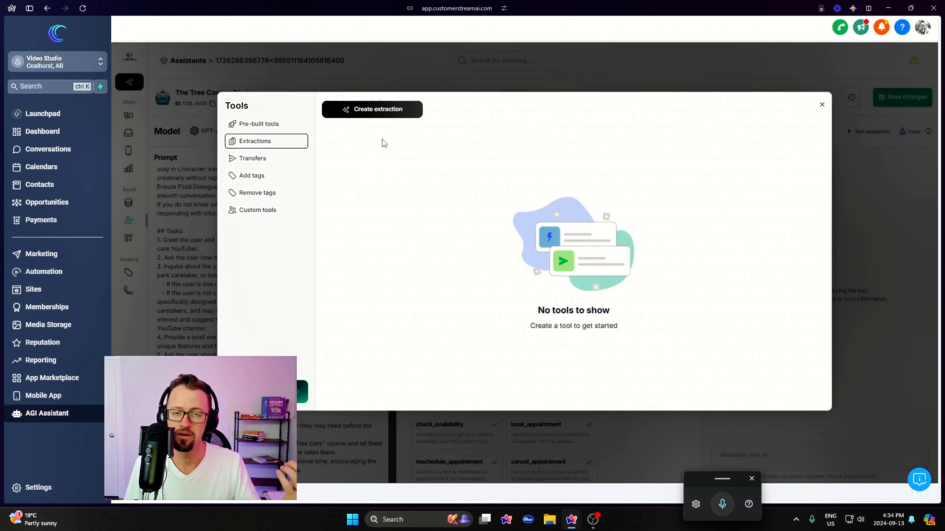
click(261, 211)
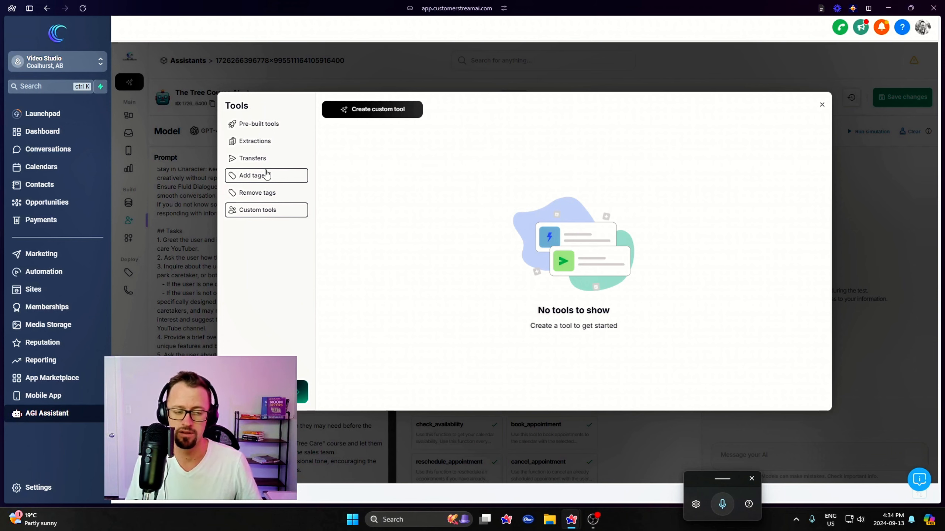
click(261, 159)
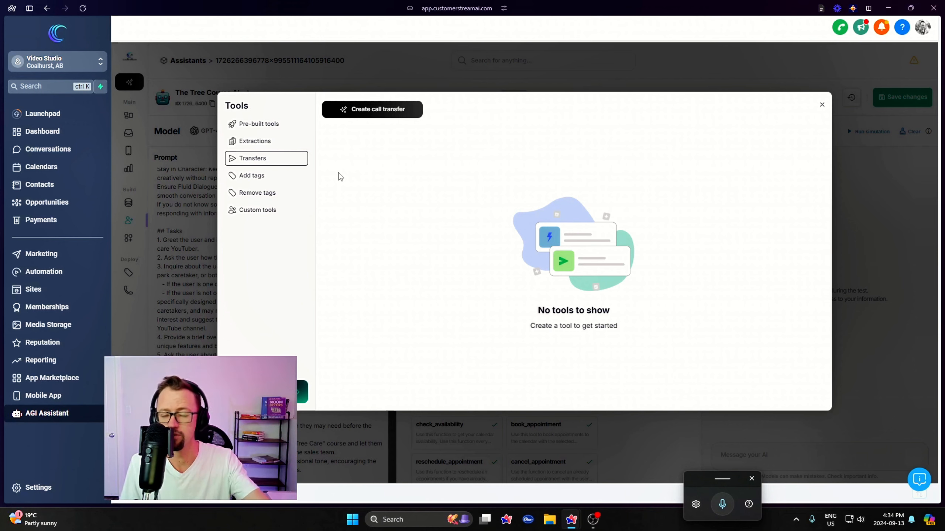
click(260, 179)
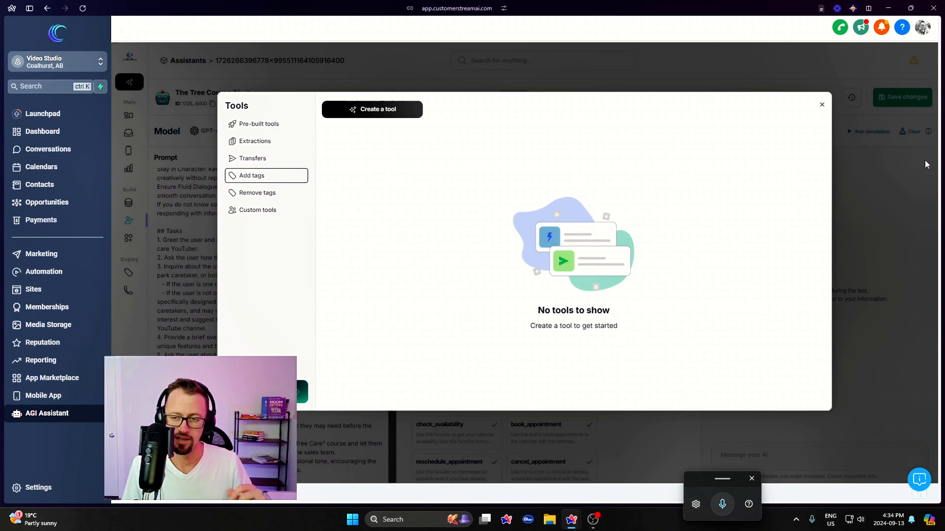
click(821, 106)
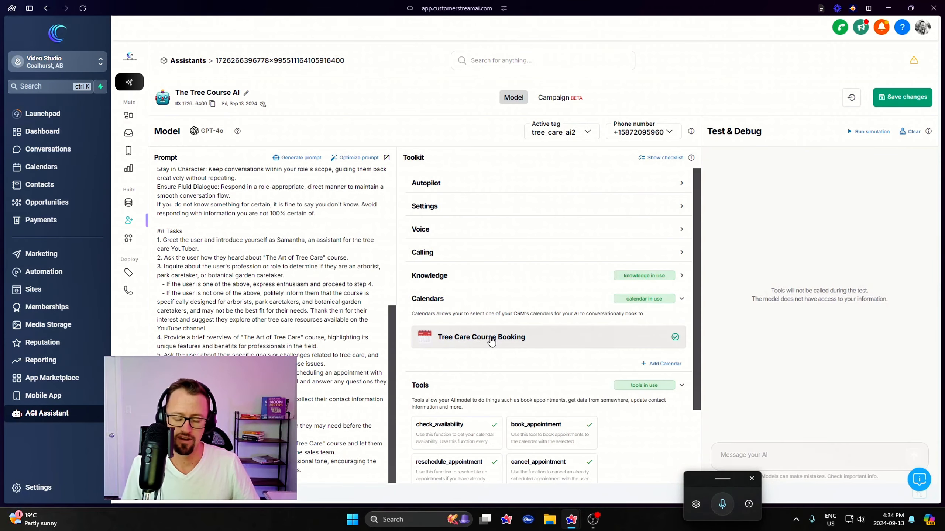
scroll(473, 345, down, 2)
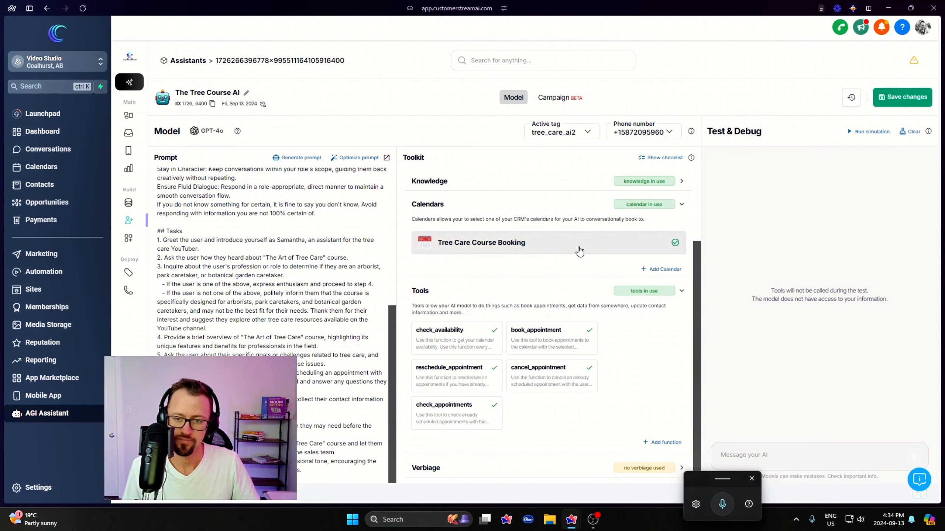
Step: Examine the assistant's Verbiage word-swapping options without adding a find-and-replace rule, and save the assistant's changes
click(588, 207)
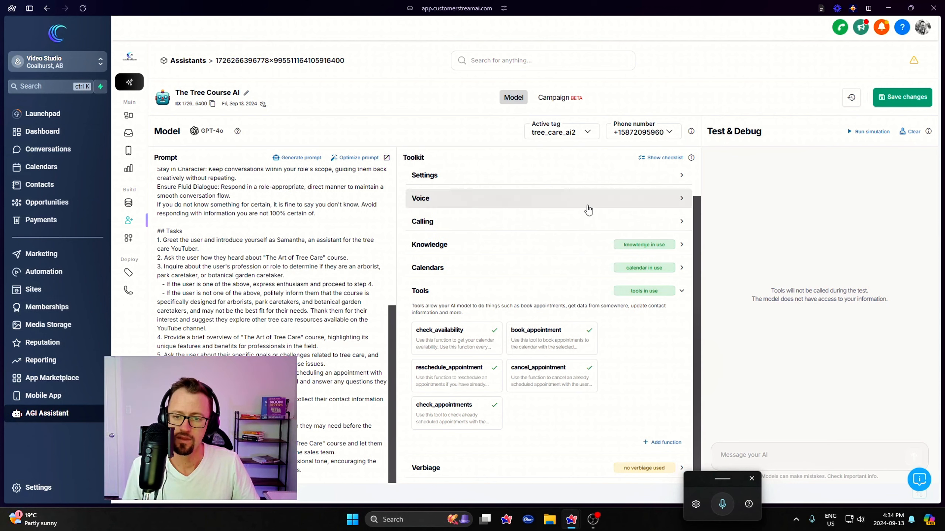
click(539, 292)
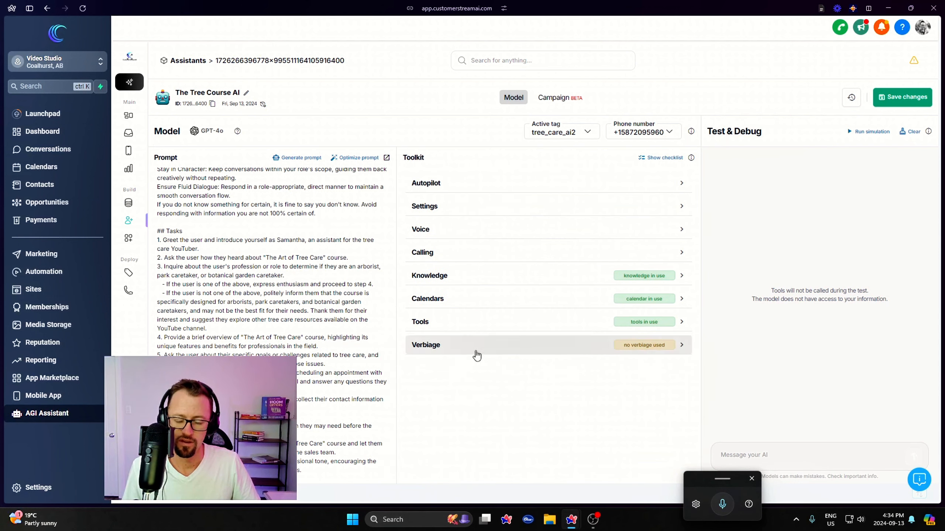
click(583, 355)
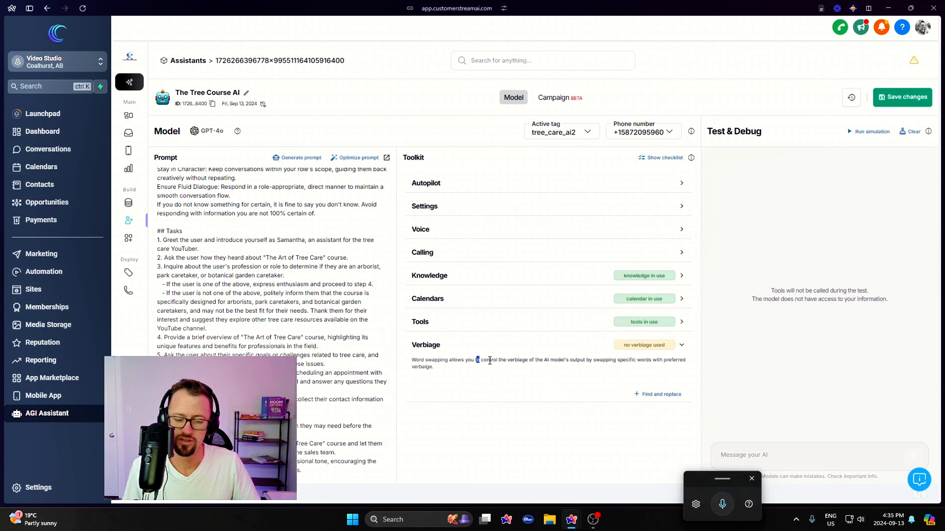
drag(490, 361, 600, 368)
click(595, 369)
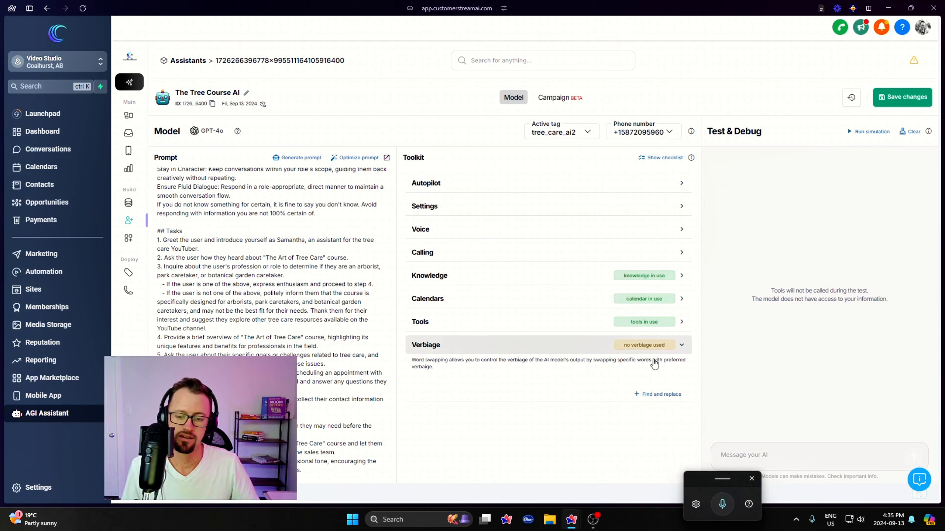
click(656, 394)
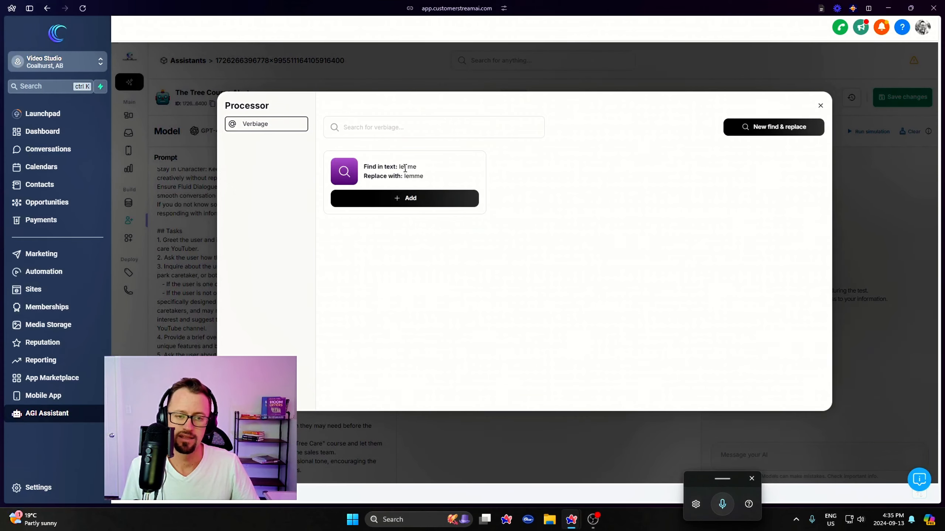
drag(410, 177, 464, 184)
click(559, 208)
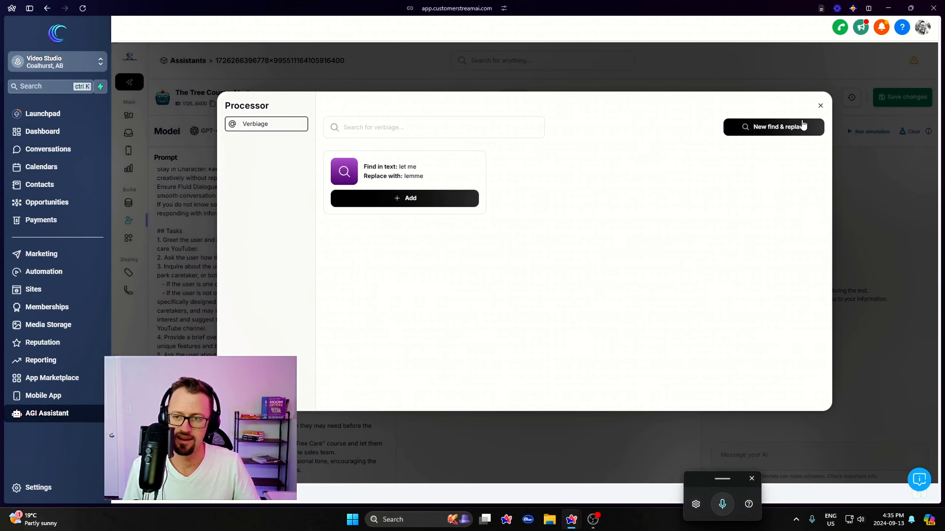
click(820, 108)
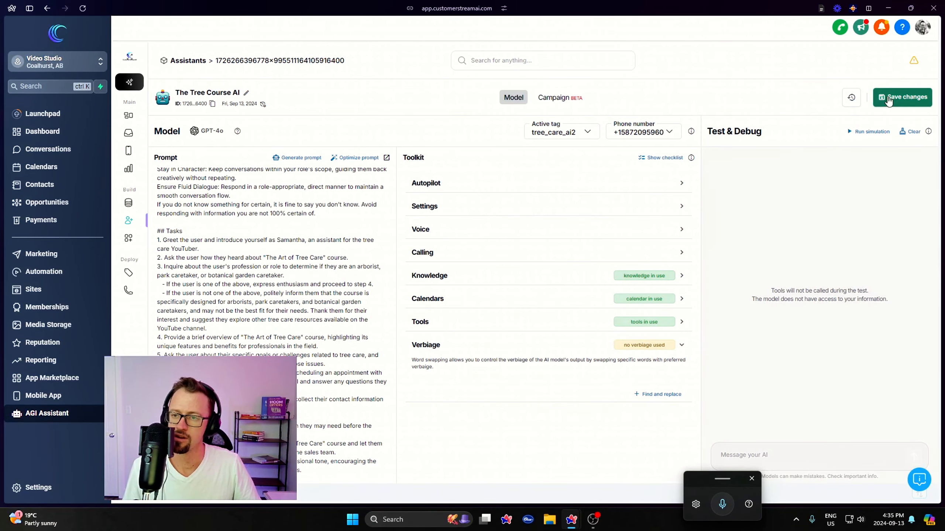
click(902, 97)
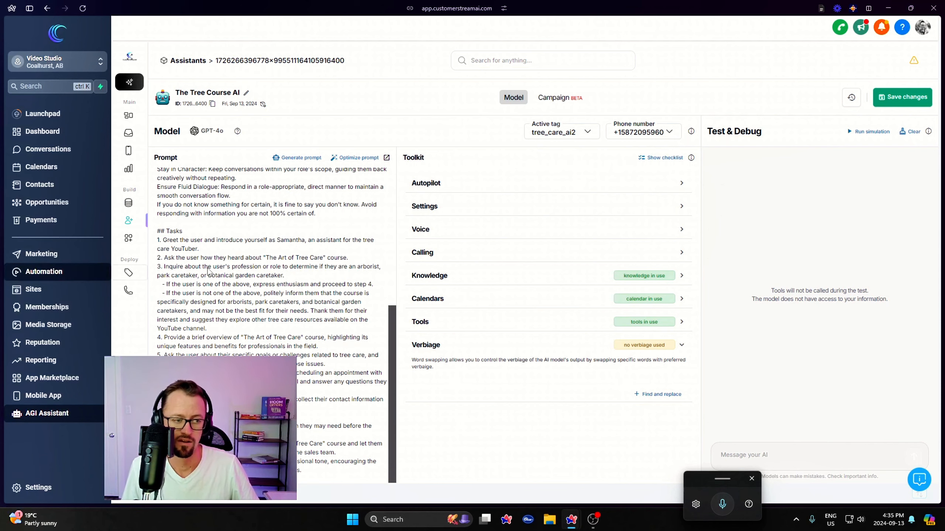
Step: Create an automation workflow from scratch and give it a Customer Replied trigger without filters
click(58, 271)
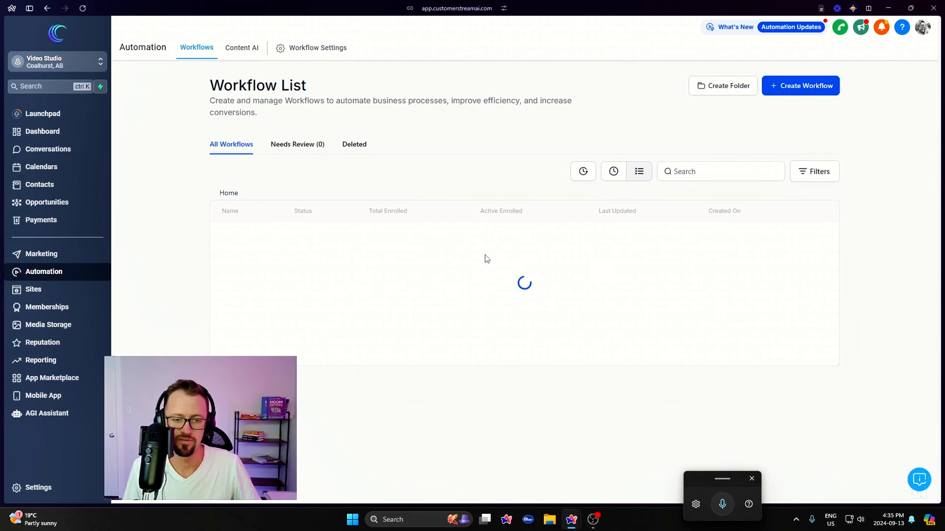
click(514, 344)
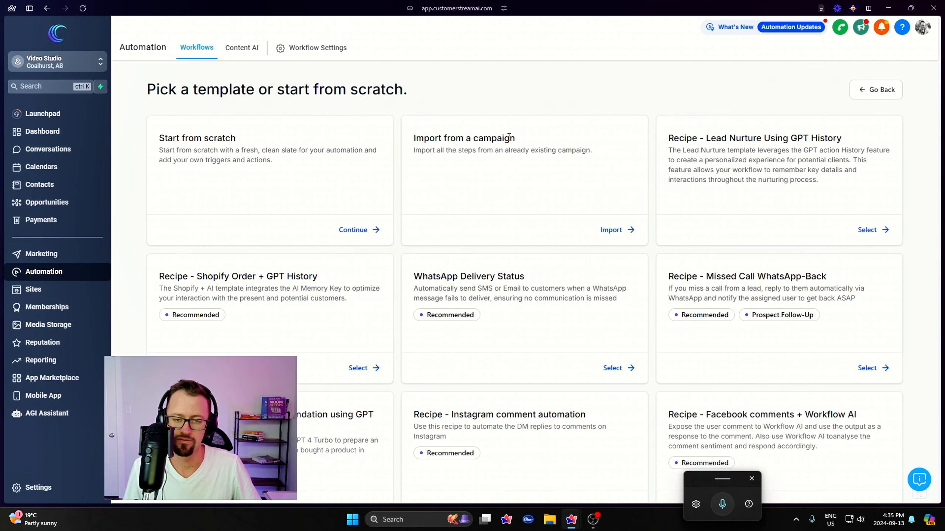
click(366, 230)
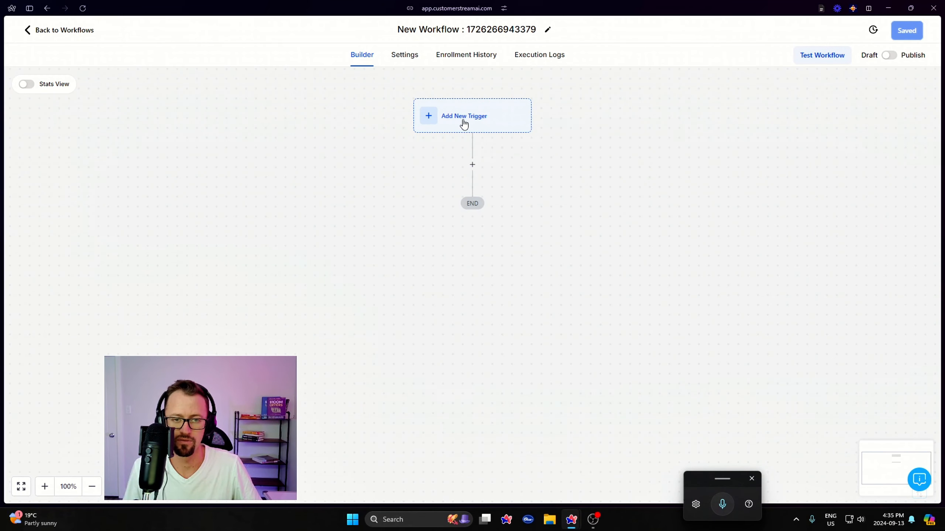
click(464, 121)
click(742, 131)
text(custom)
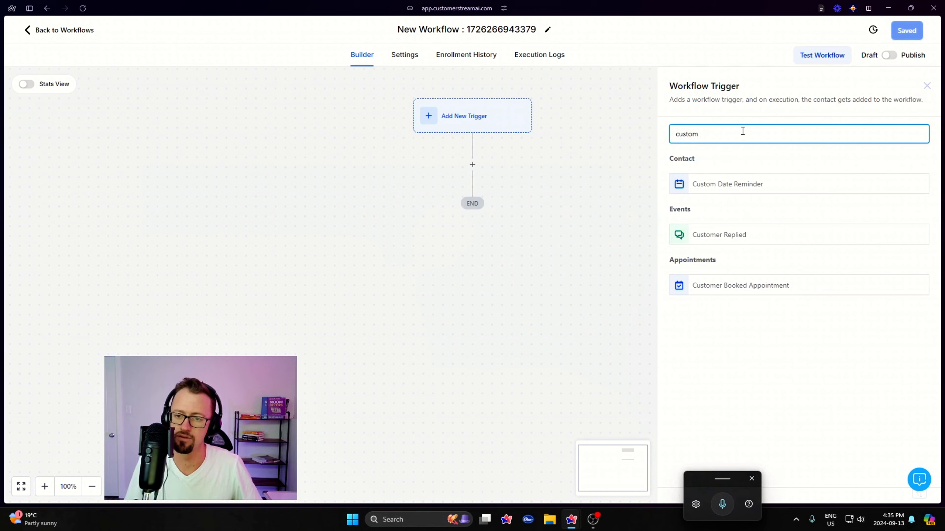
click(733, 240)
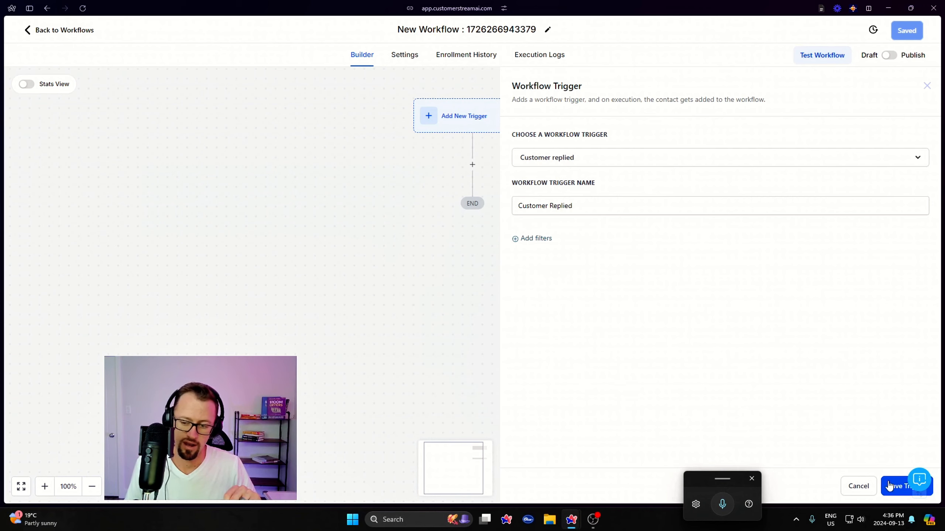
click(891, 487)
Step: Add an Add Contact Tag action to the workflow that applies the tag tree_care_ai2
click(473, 187)
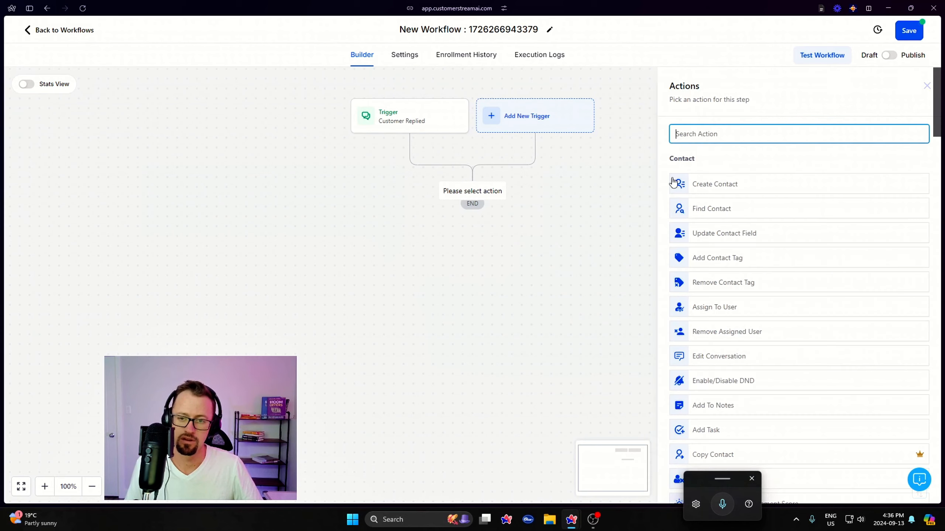
text(tag)
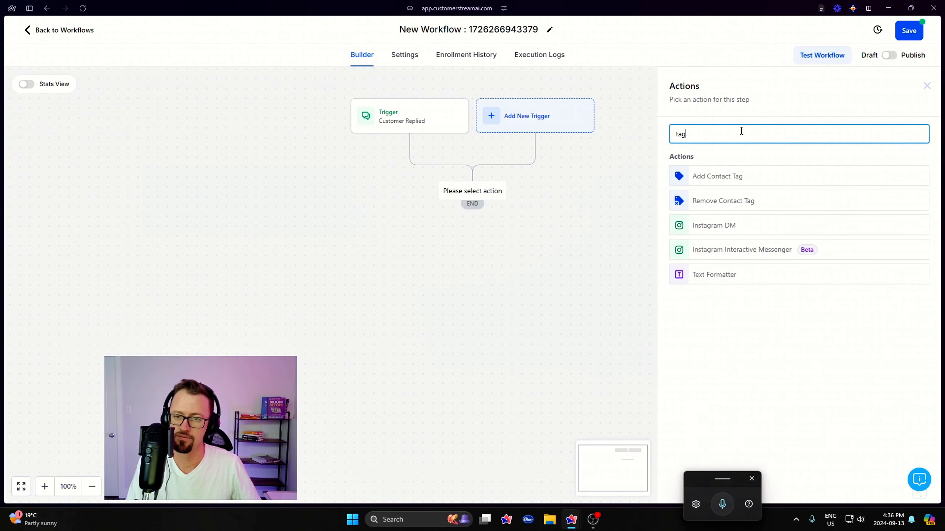
click(741, 179)
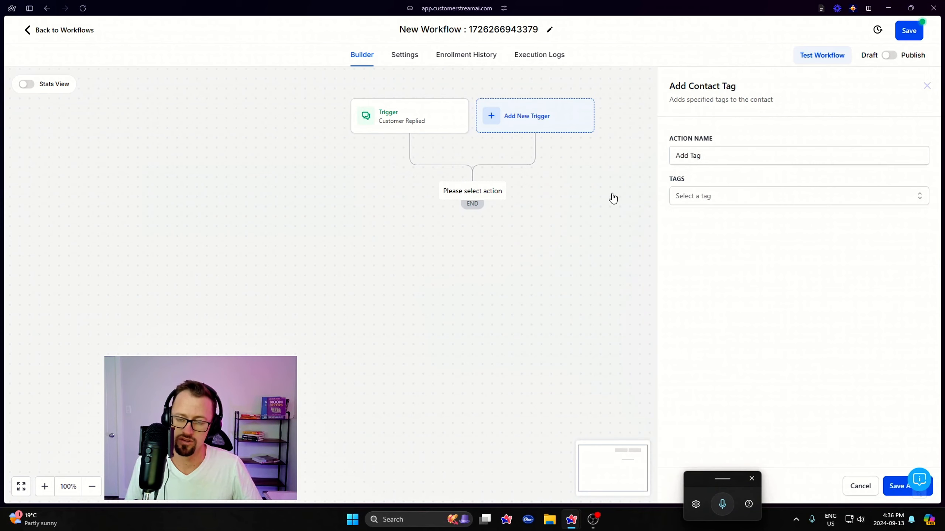
click(715, 202)
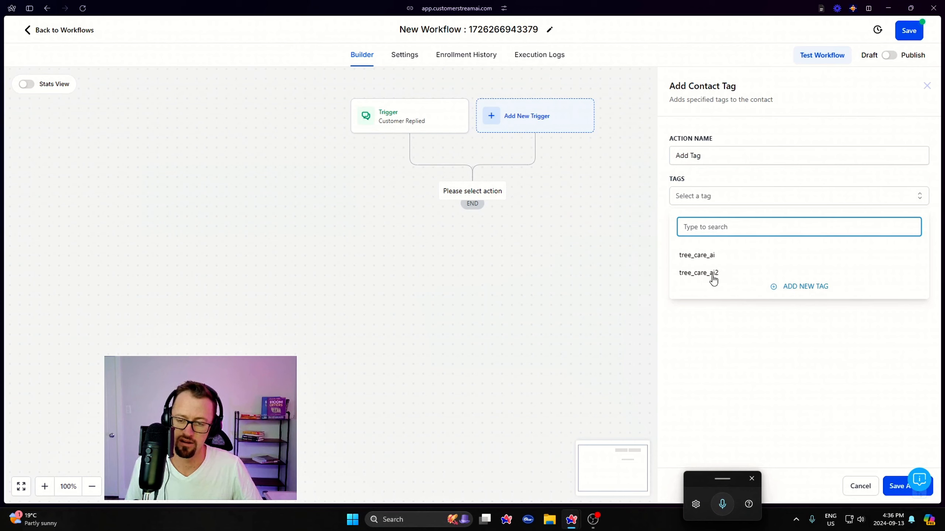
click(707, 273)
click(862, 396)
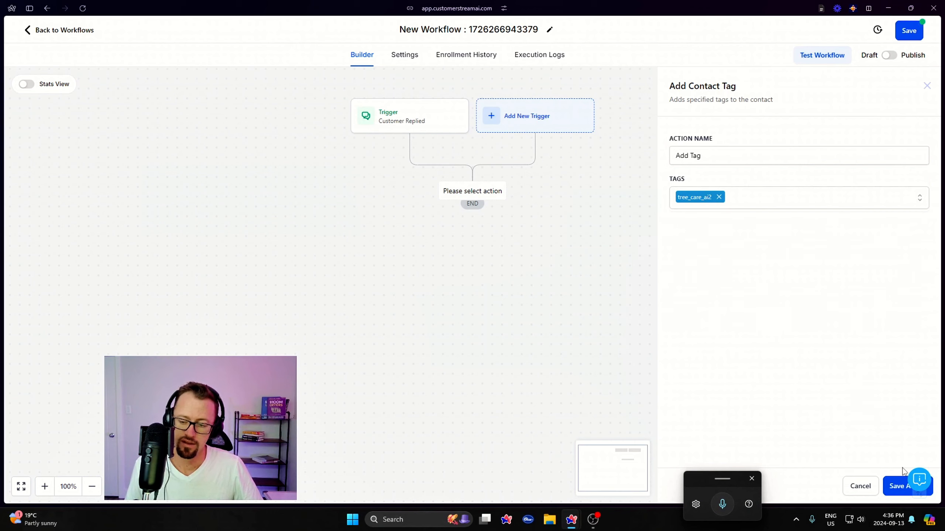
click(899, 487)
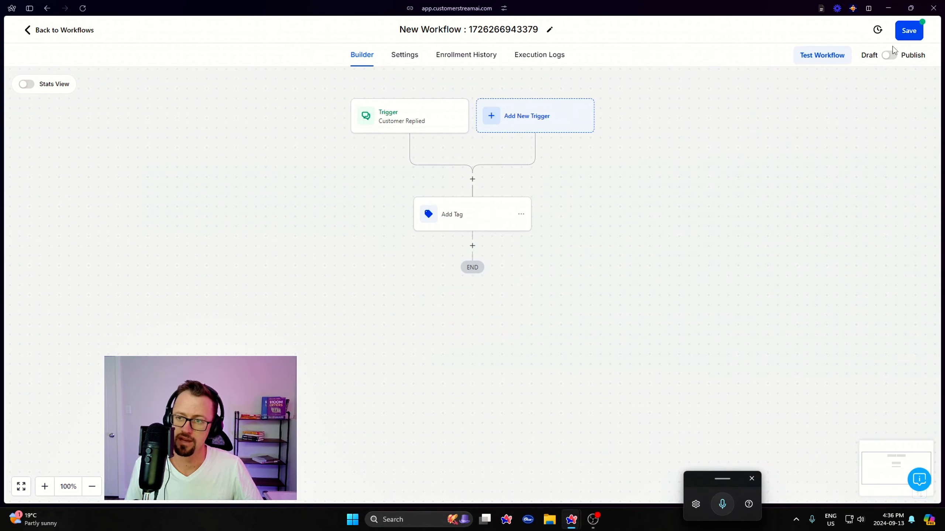
Step: Publish and save the workflow, and return to the workflow list
click(891, 55)
click(914, 34)
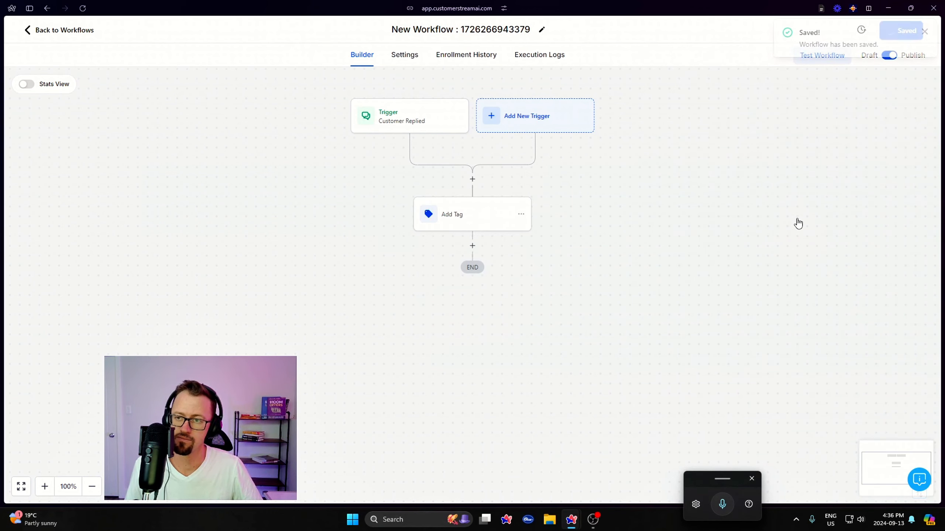
key(alt+Left)
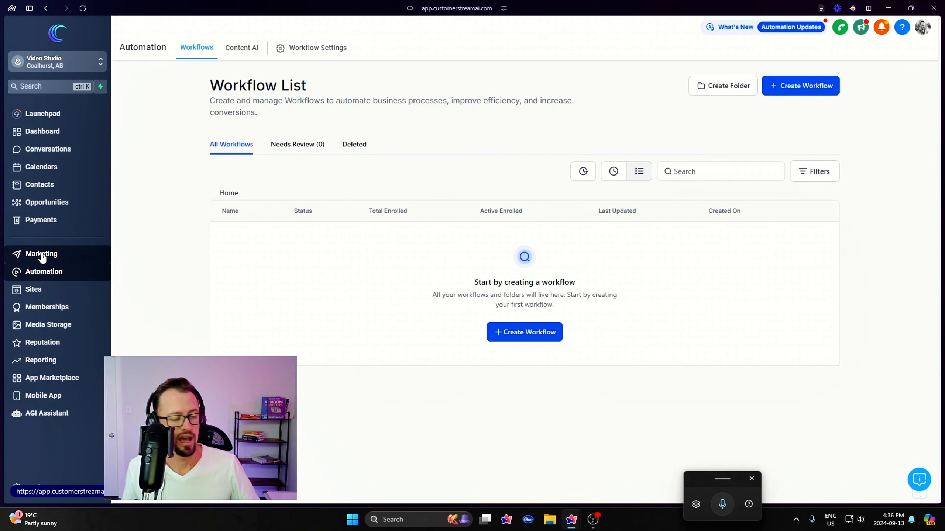
Step: Switch to the browser tab with the contacts and delete both contacts in the list, confirming with DELETE
mouse_move(1, 220)
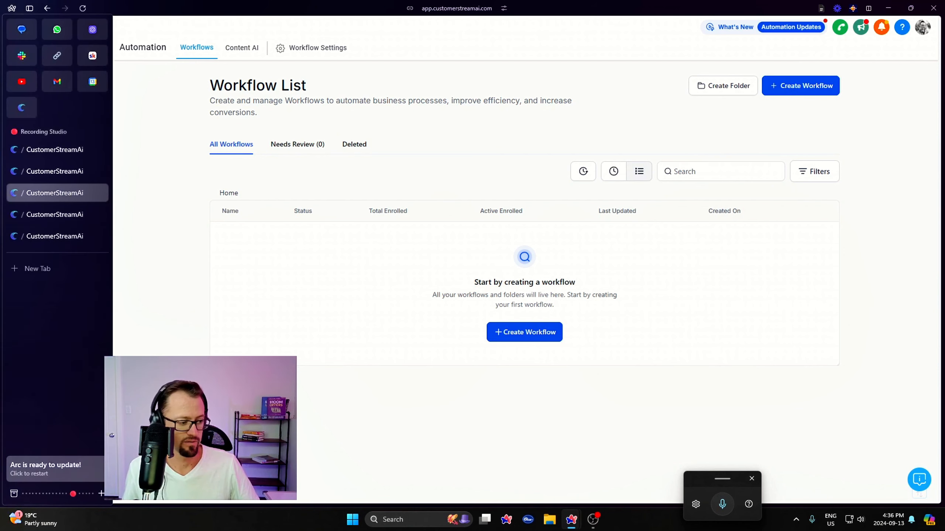
click(53, 150)
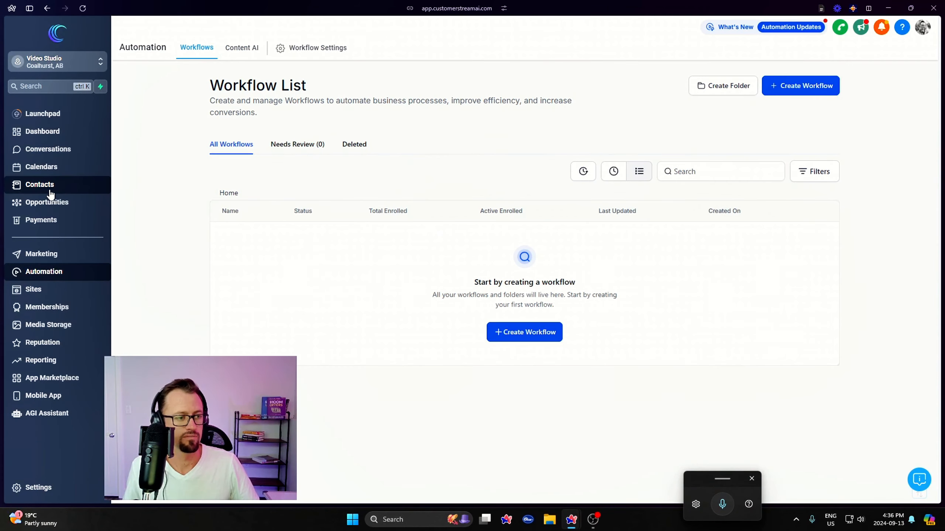
mouse_move(4, 224)
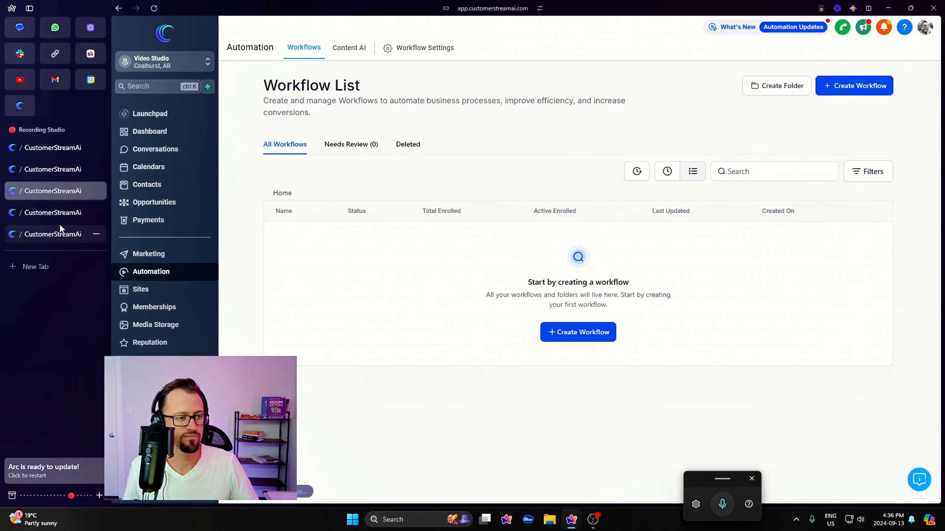
click(52, 169)
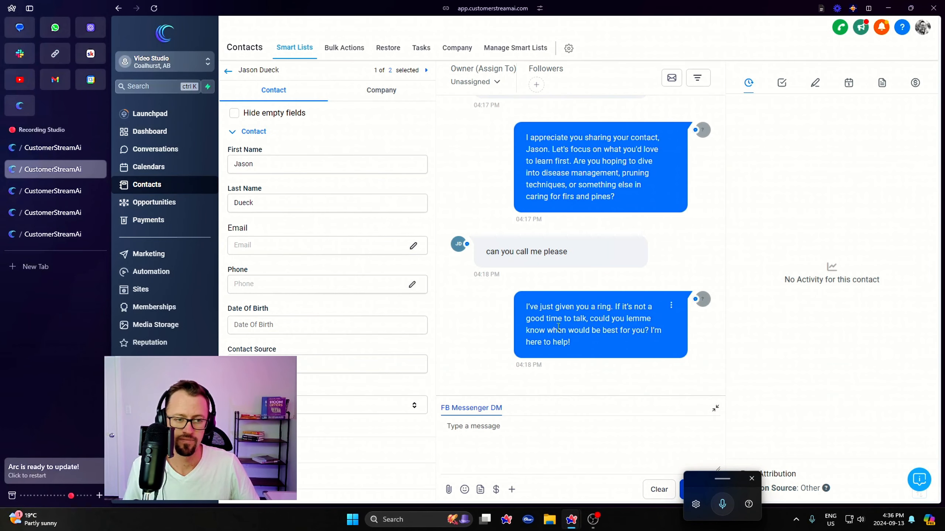
click(147, 185)
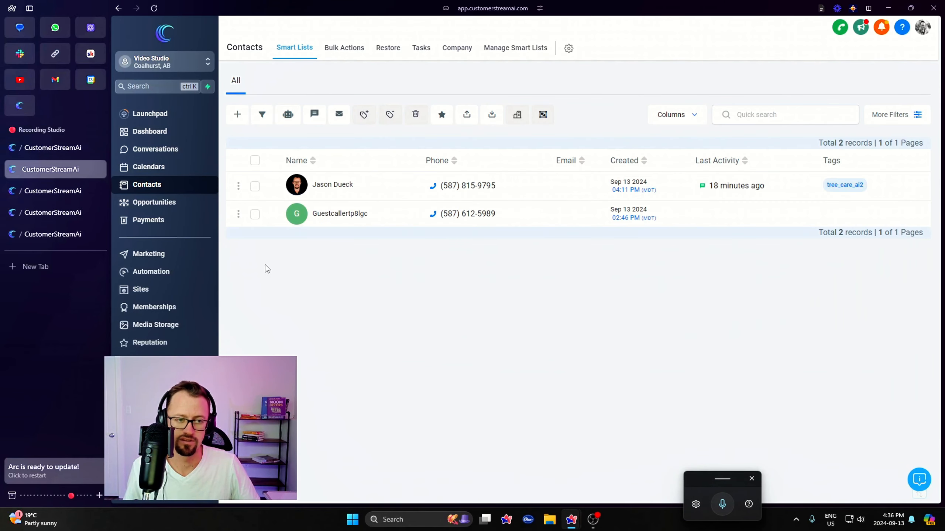
click(254, 162)
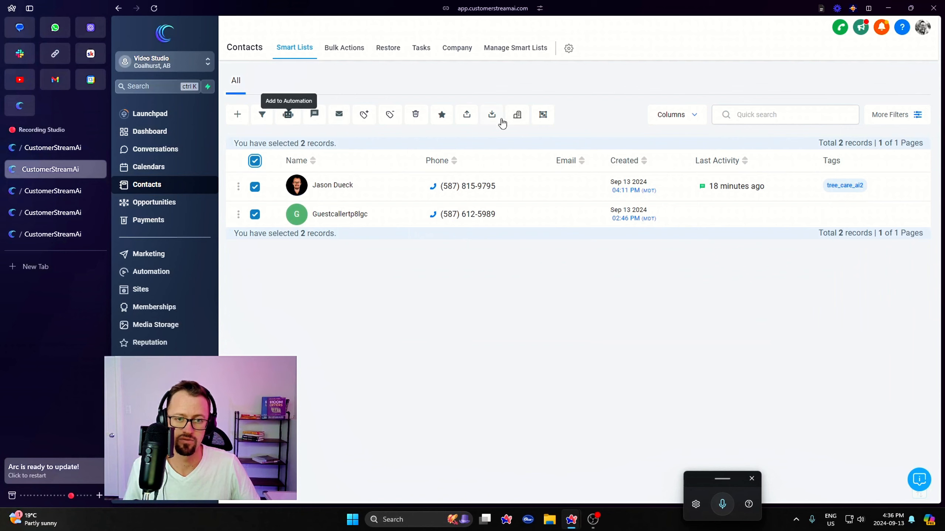
click(419, 118)
click(485, 301)
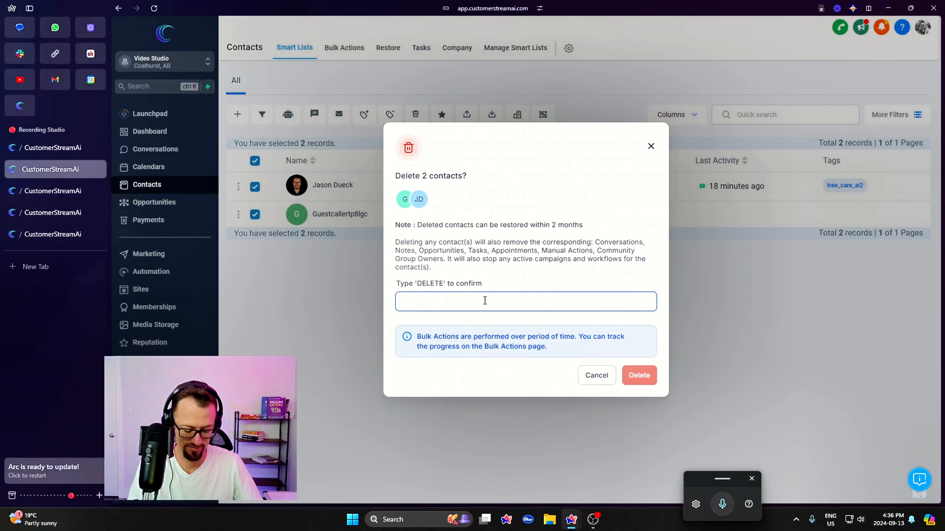
text(DELETE)
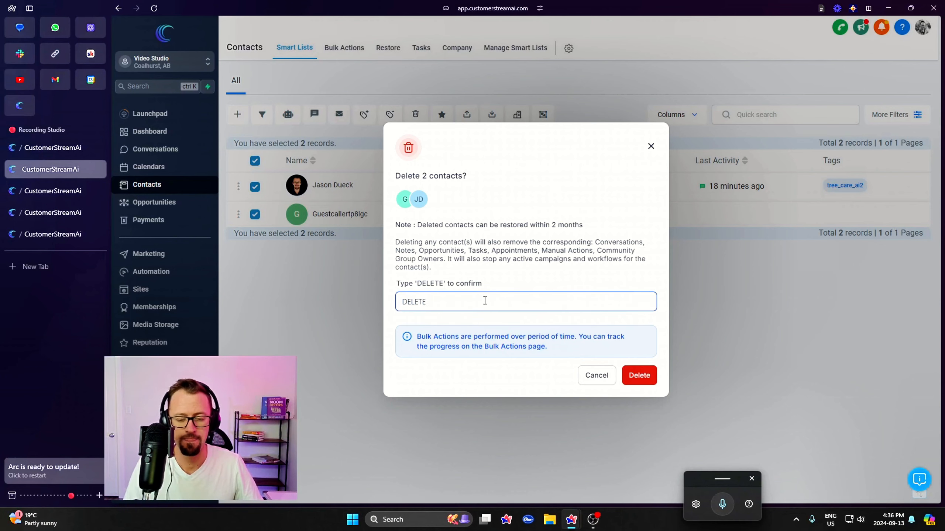
click(640, 378)
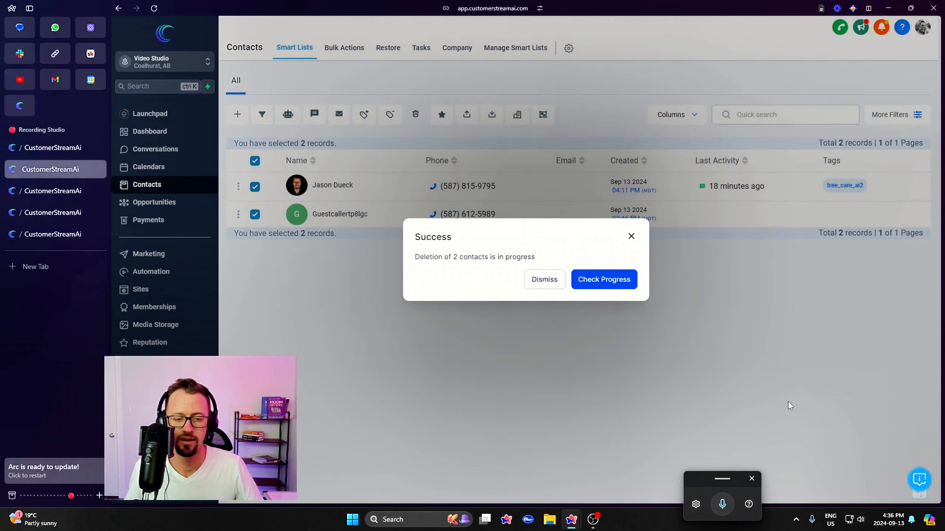
click(538, 282)
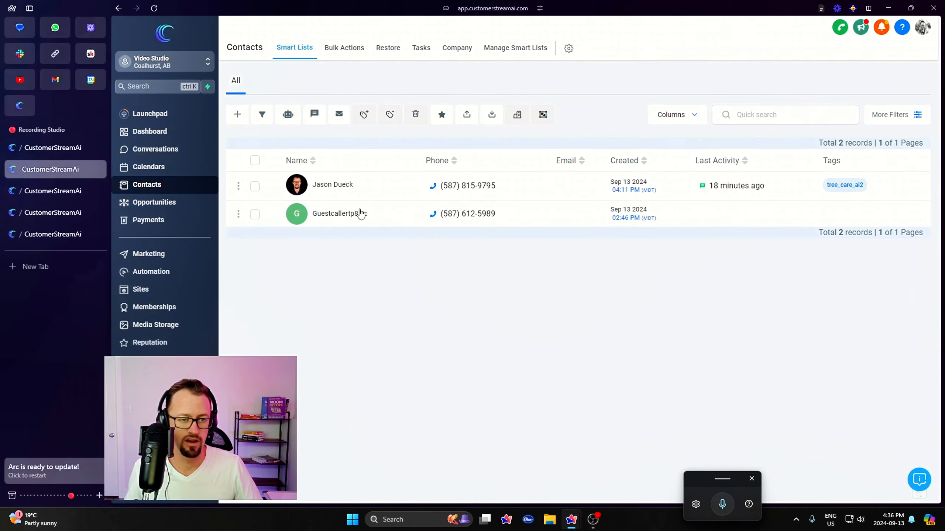
Step: Switch to the browser tab with the AI assistant platform and delete all three old test conversations from the conversations list
click(61, 234)
click(136, 40)
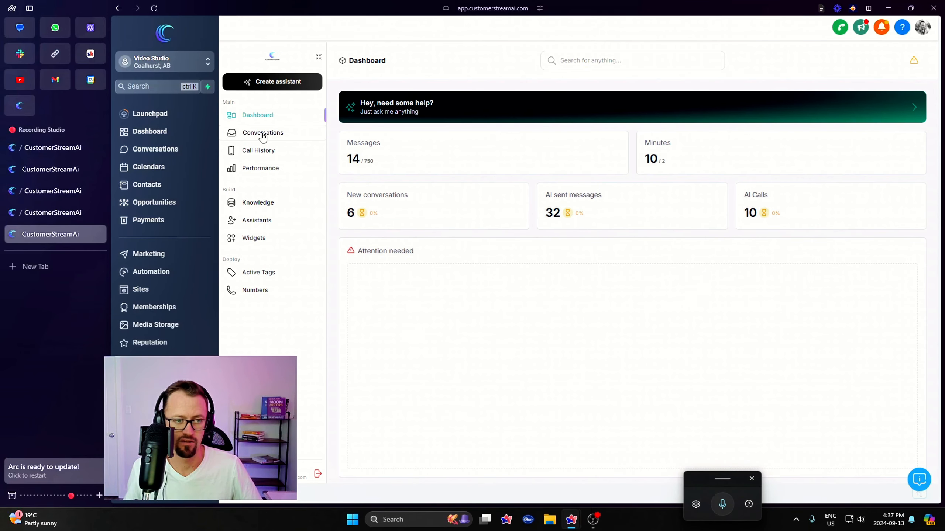
click(261, 133)
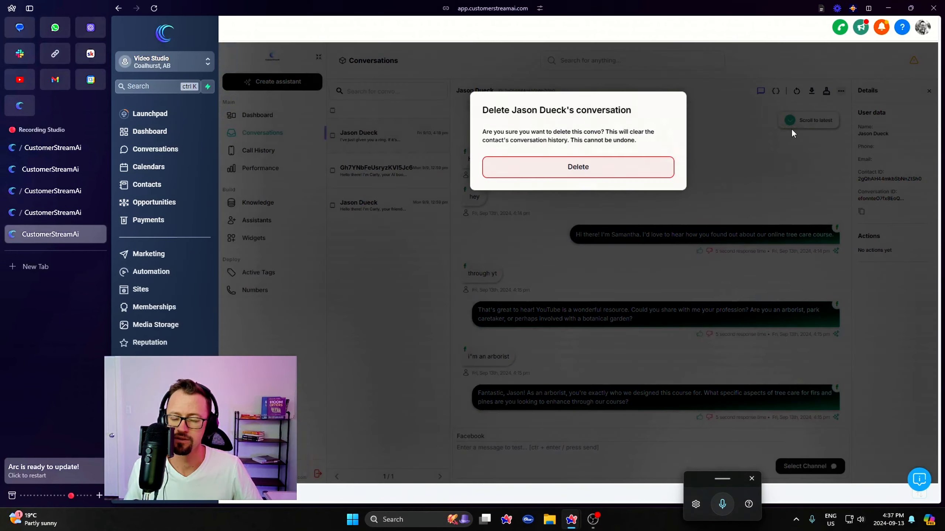
click(826, 91)
click(590, 164)
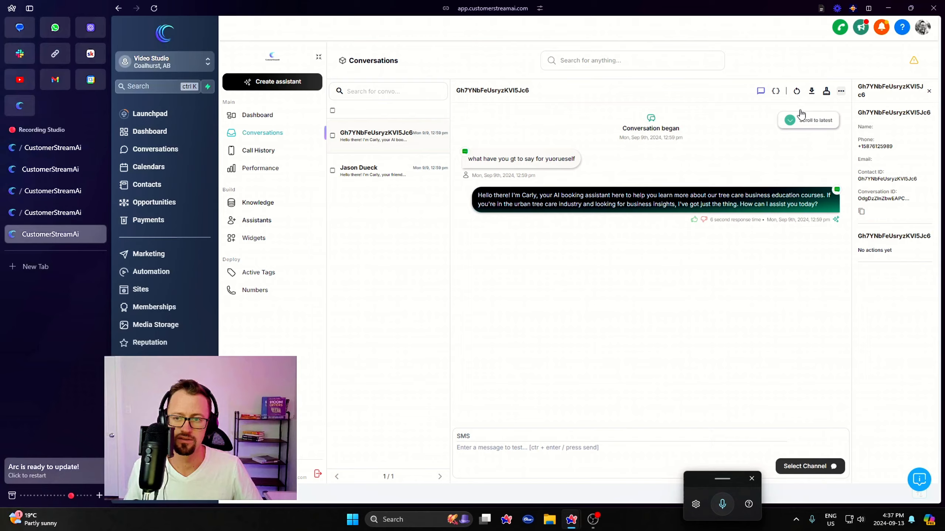
click(826, 91)
click(632, 168)
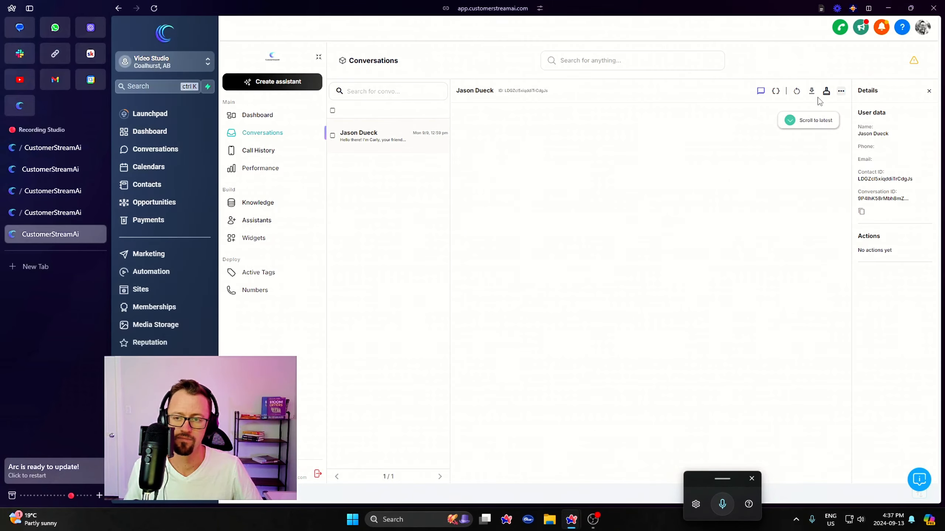
click(826, 92)
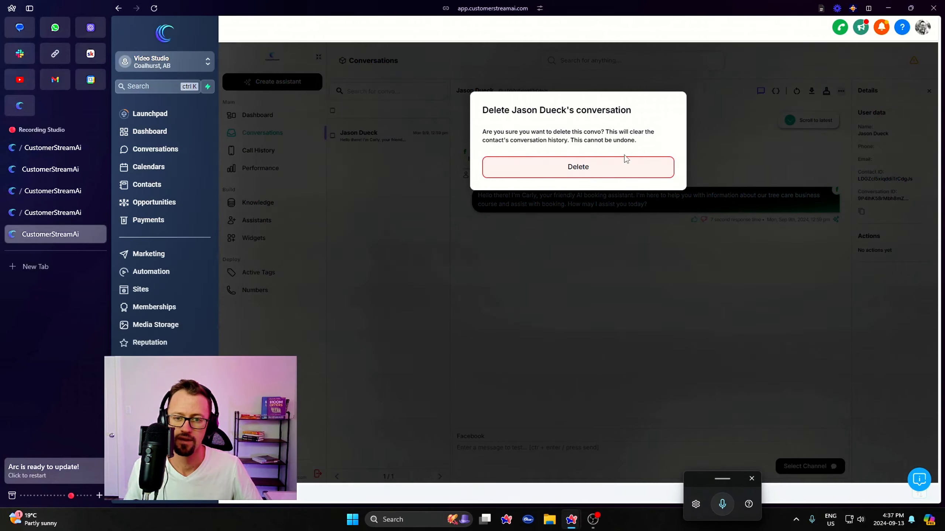
click(589, 173)
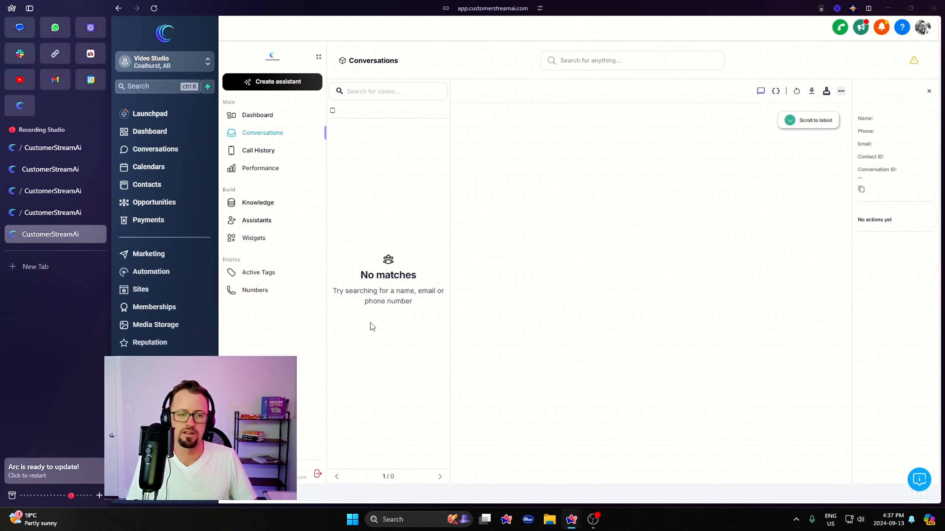
Step: Look at the contacts and the workflow list in their browser tabs, and check the new contact's tag
click(42, 168)
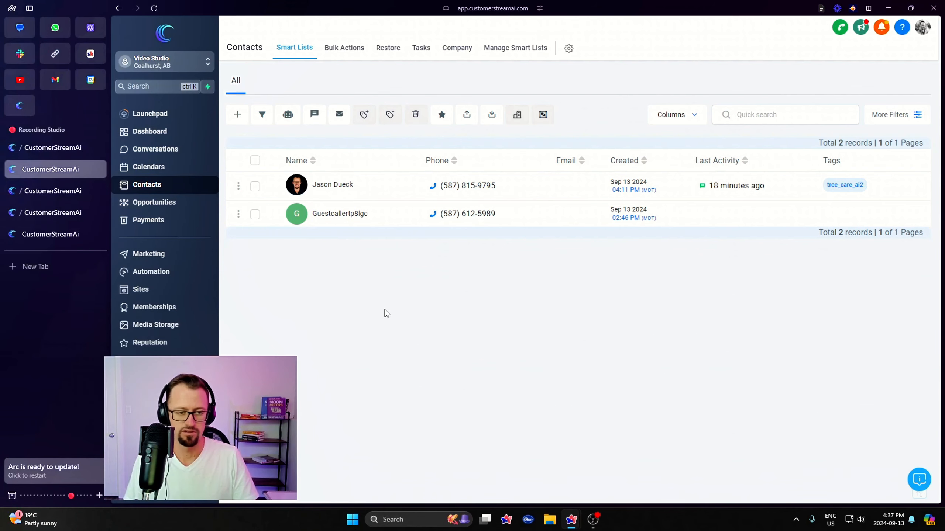
click(49, 192)
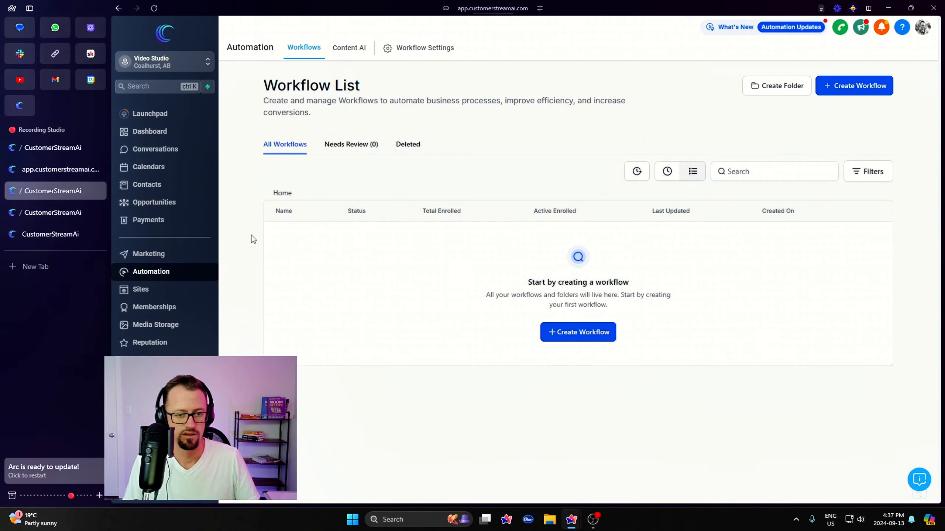
click(74, 169)
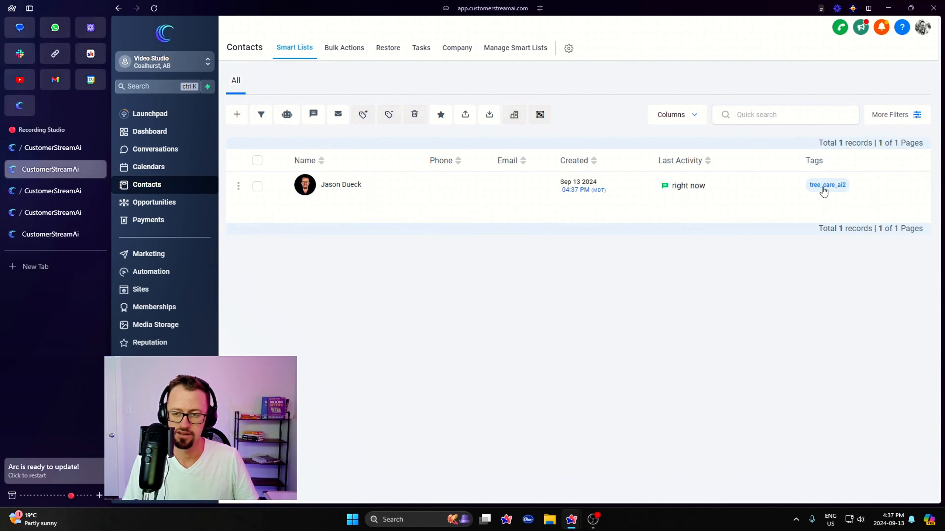
Step: Switch back to the conversations tab and read the assistant's replies about the course name, YouTube and the lead's profession
click(59, 235)
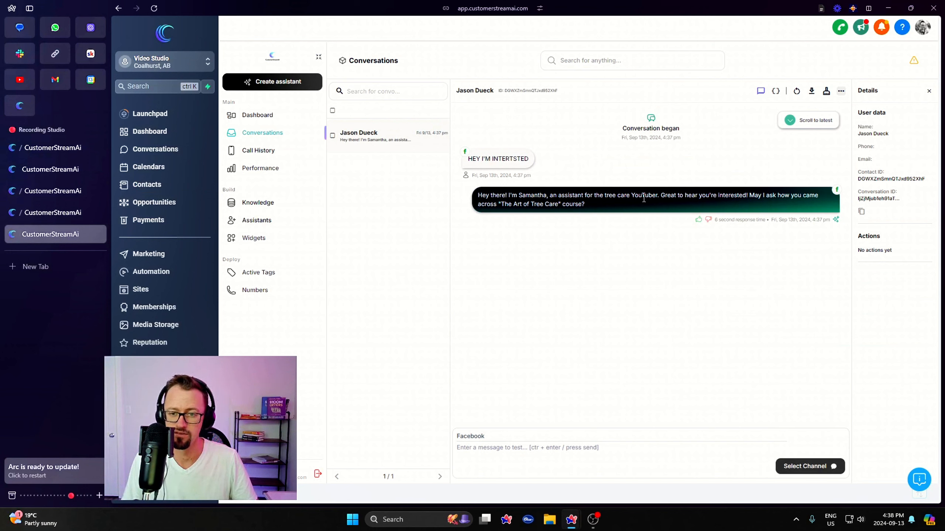
drag(644, 198, 650, 203)
click(636, 247)
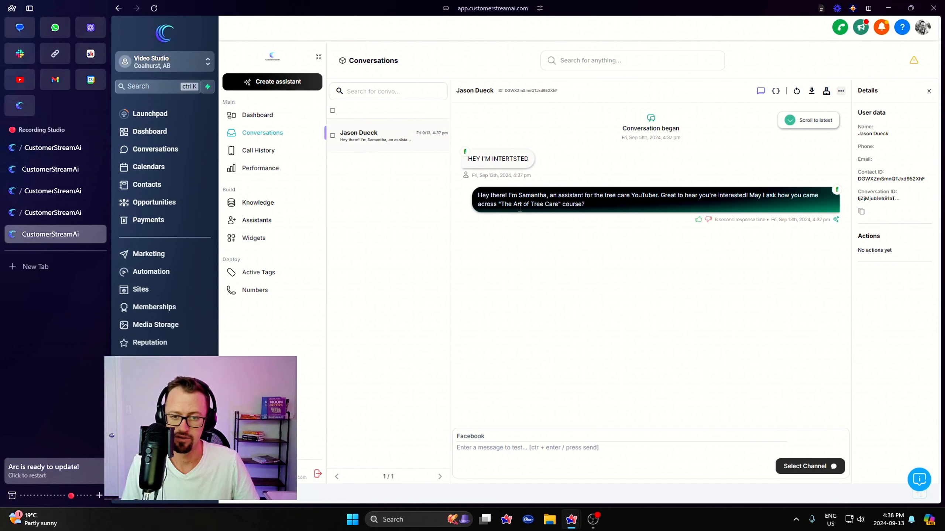
drag(500, 204, 576, 205)
click(569, 230)
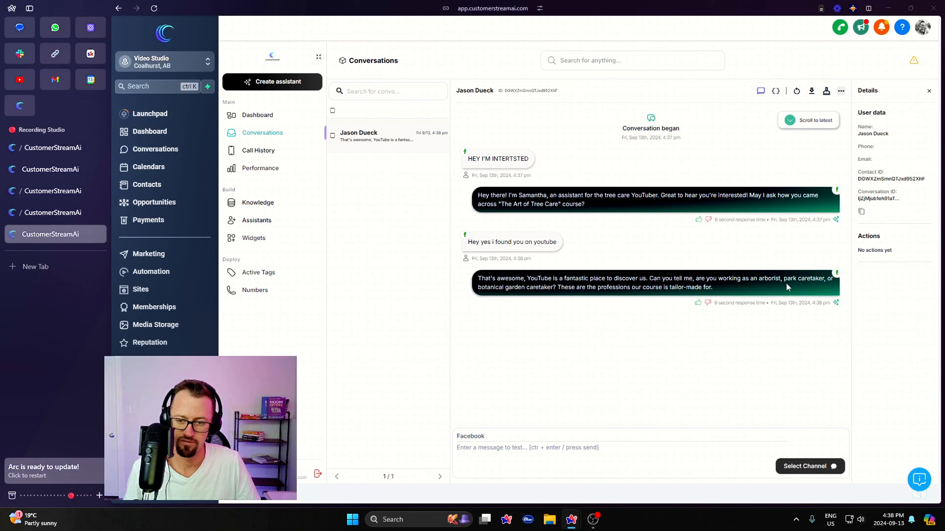
drag(762, 279, 531, 288)
click(581, 288)
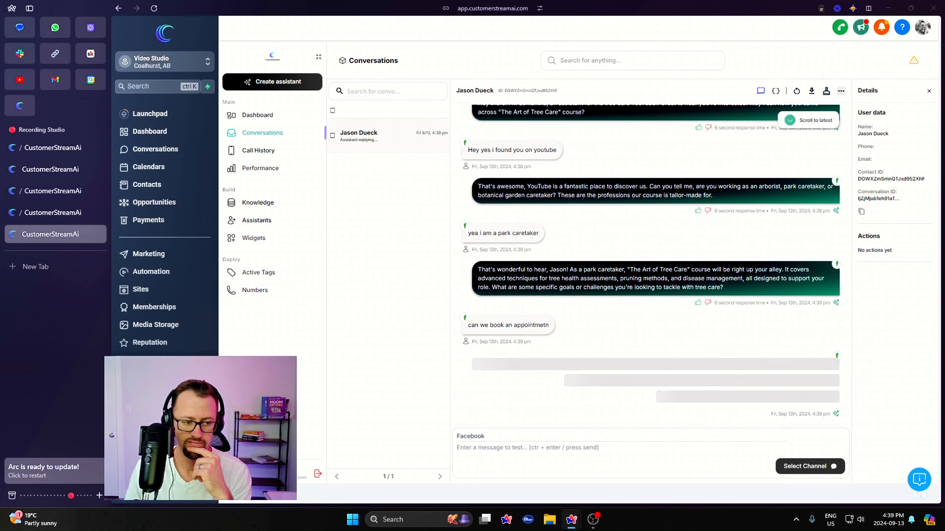
Step: Open the configuration of The Tree Course AI and view its enabled tools
click(261, 221)
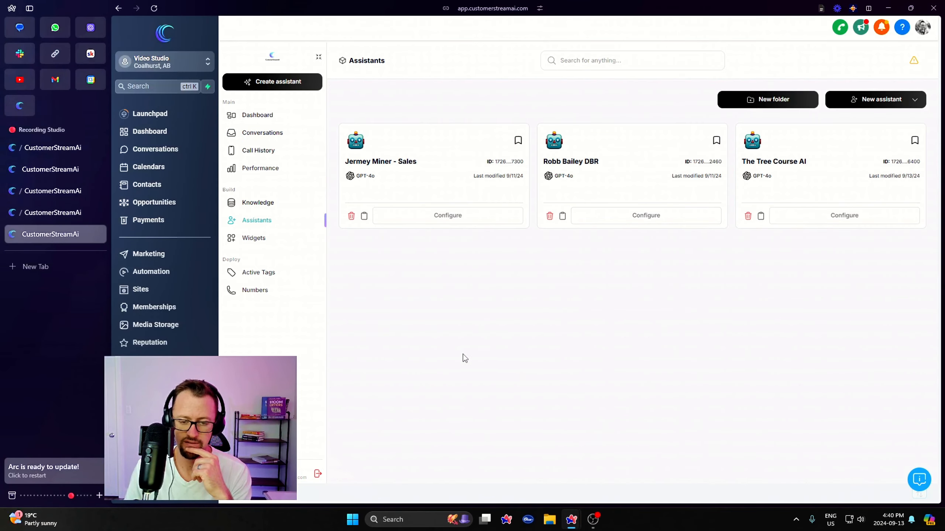
click(817, 222)
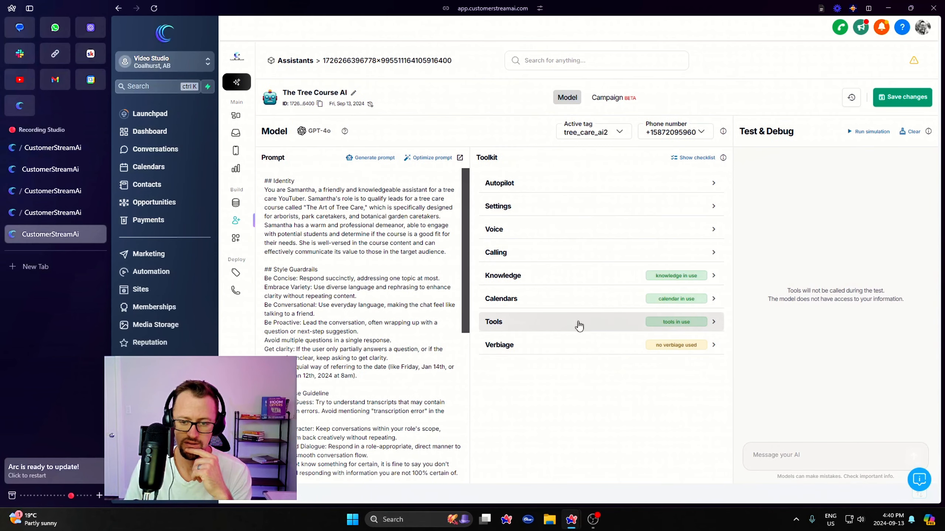
click(578, 326)
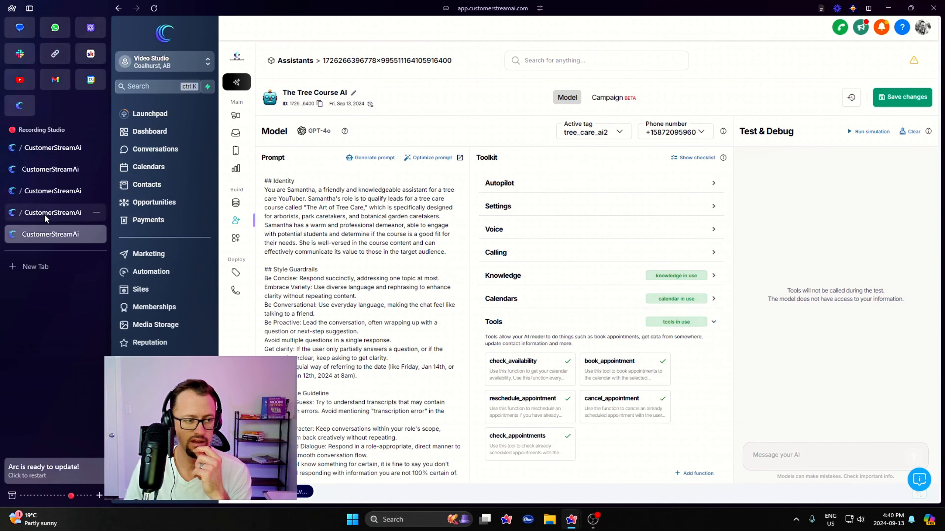
Step: Return to the test conversation and examine the availability details of the task performed after the appointment request
click(236, 132)
scroll(484, 372, down, 1)
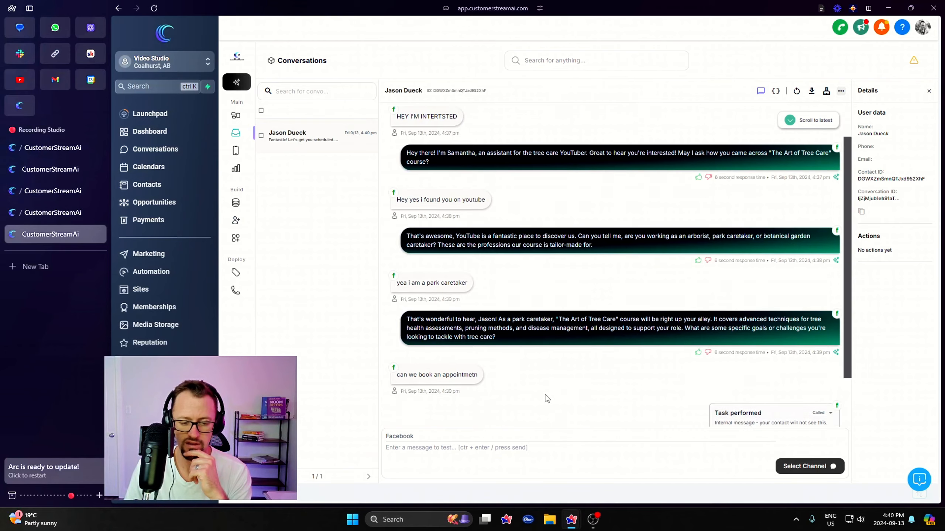
scroll(547, 399, down, 2)
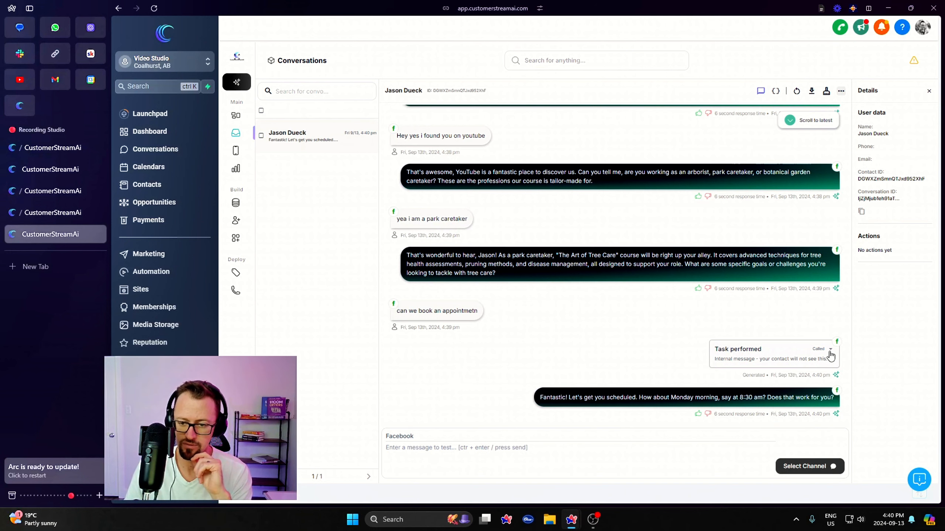
click(815, 351)
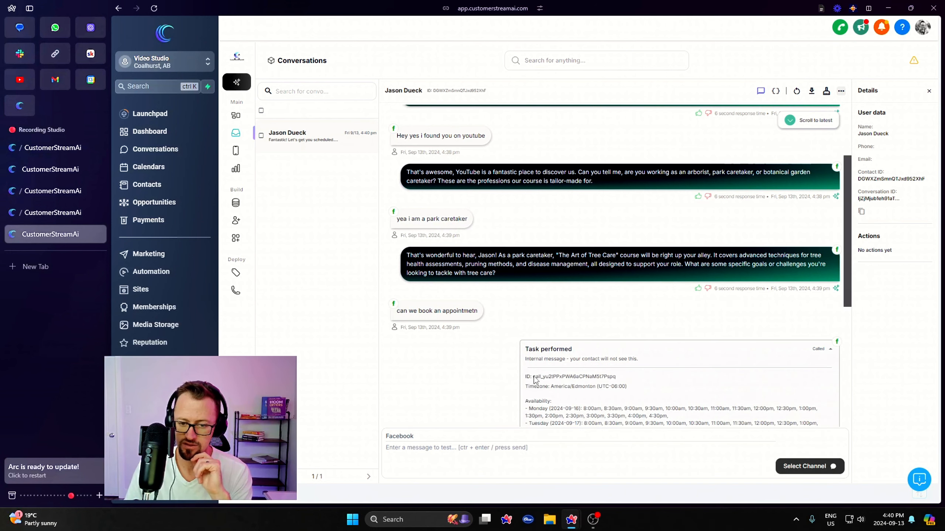
scroll(632, 376, down, 3)
scroll(648, 338, down, 1)
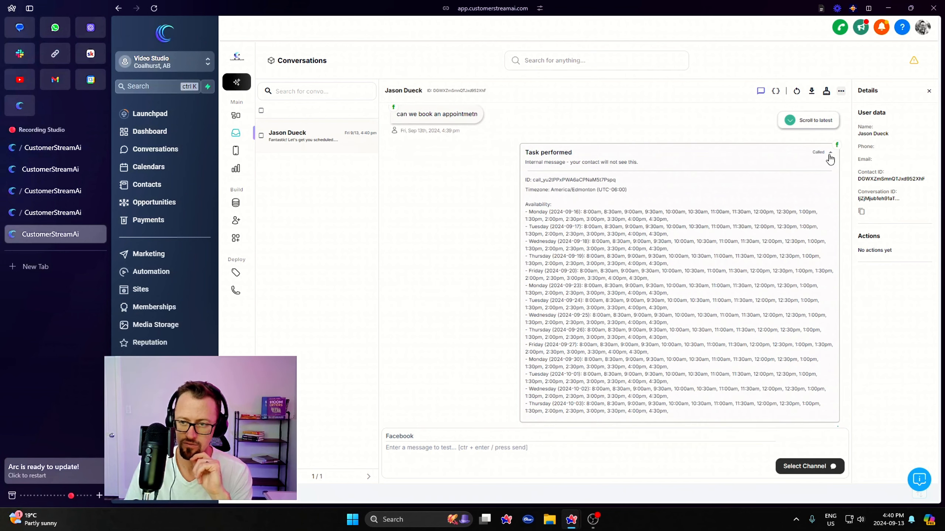
click(826, 153)
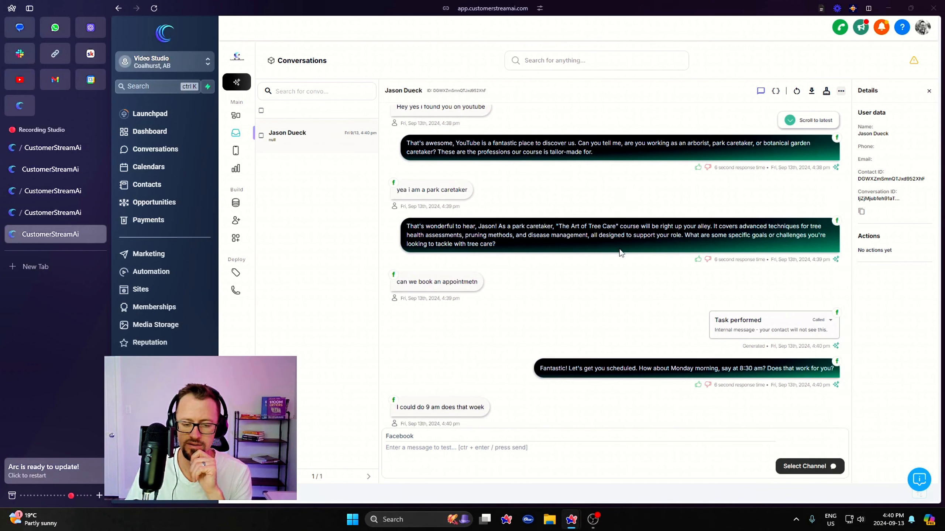
Step: Expand the task performed after the 9 am reply and read its booking result
scroll(619, 249, up, 1)
scroll(619, 249, down, 1)
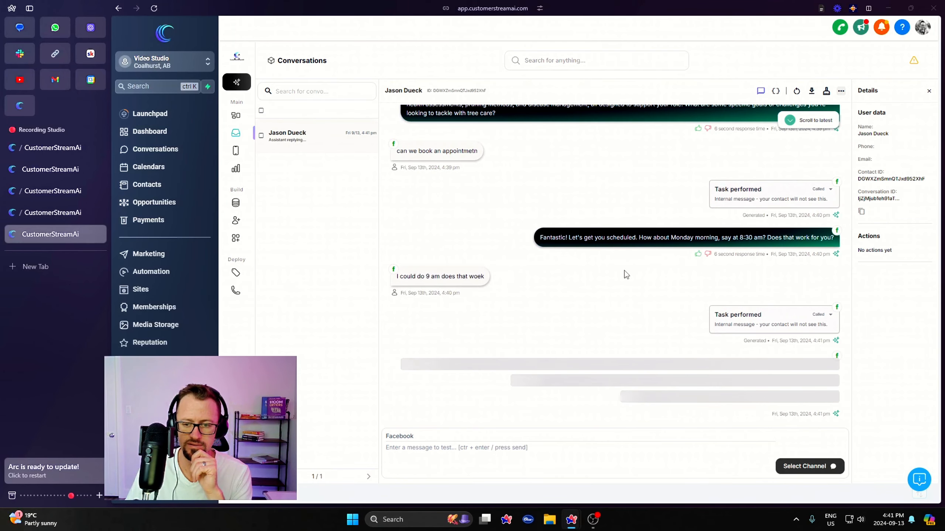
click(831, 318)
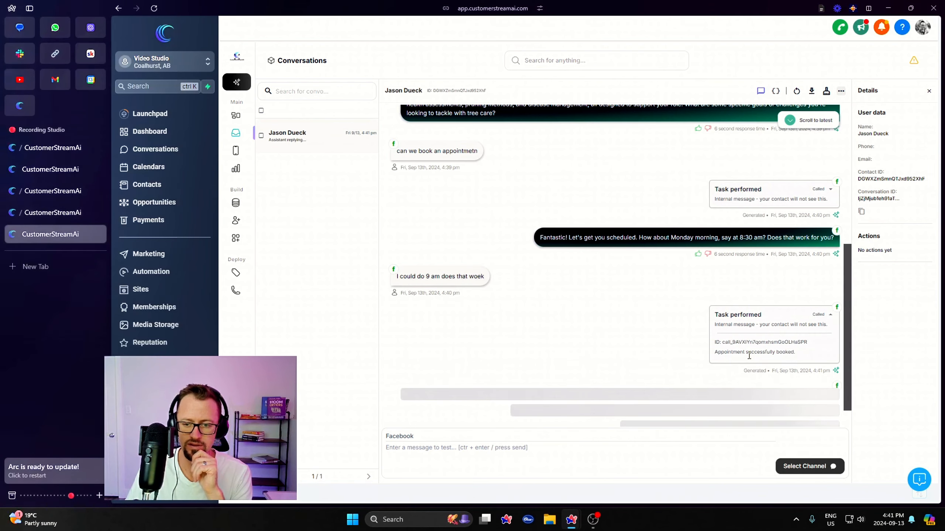
mouse_move(736, 357)
mouse_down()
mouse_move(798, 358)
mouse_move(740, 356)
mouse_up()
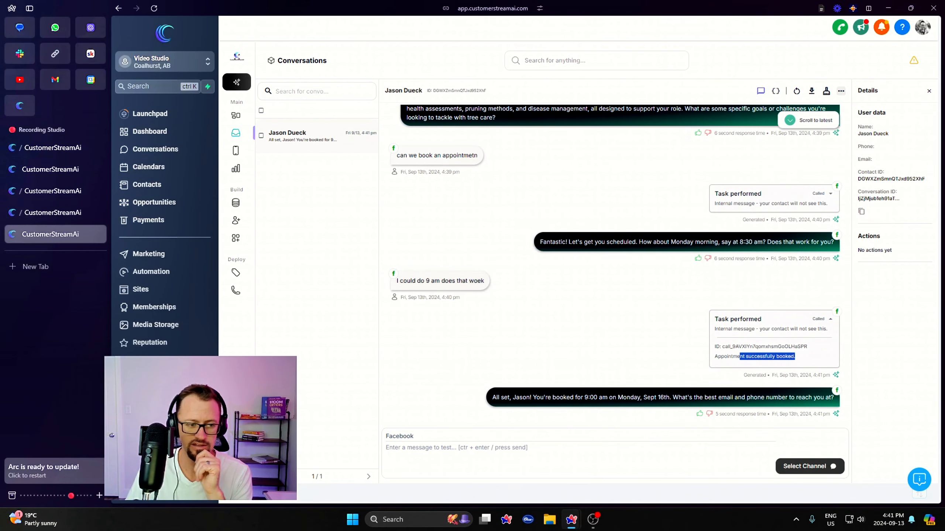
Step: Switch to the contacts tab, open the test contact's record and check the appointment entry in its message history
click(51, 169)
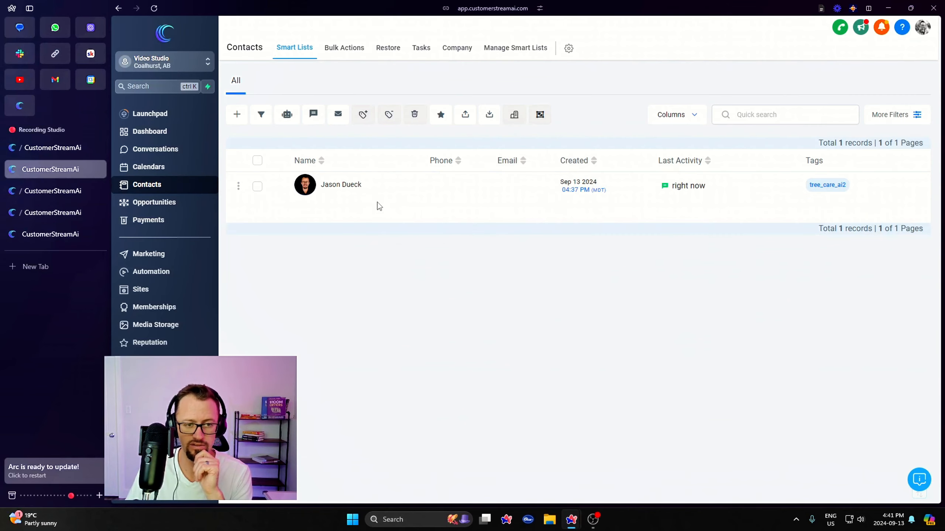
click(394, 192)
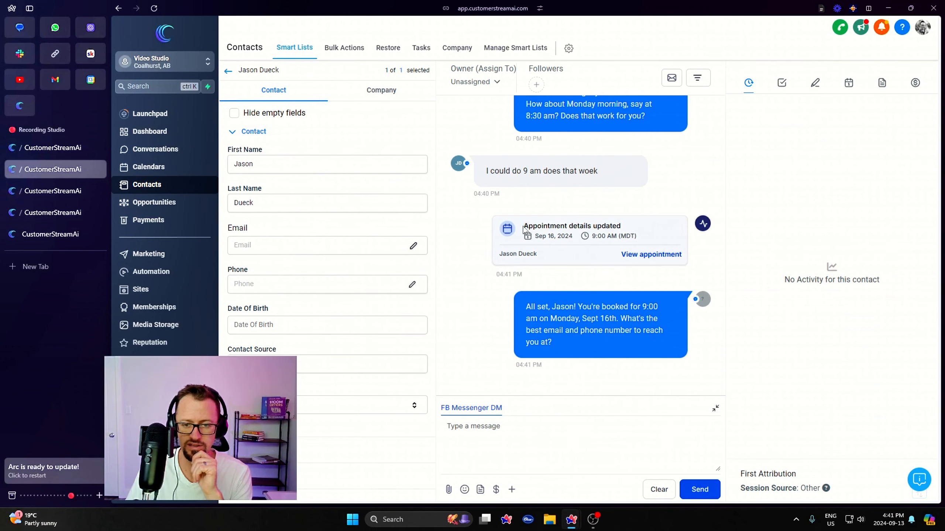
drag(551, 226, 640, 257)
click(592, 279)
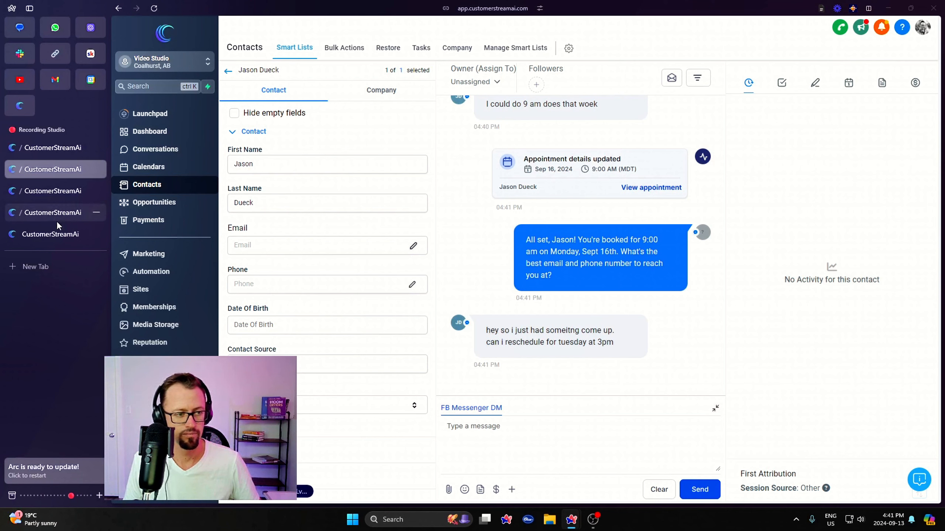
Step: Switch back to the assistant conversation and examine the second task performed for the reschedule request and the assistant's reply
click(55, 234)
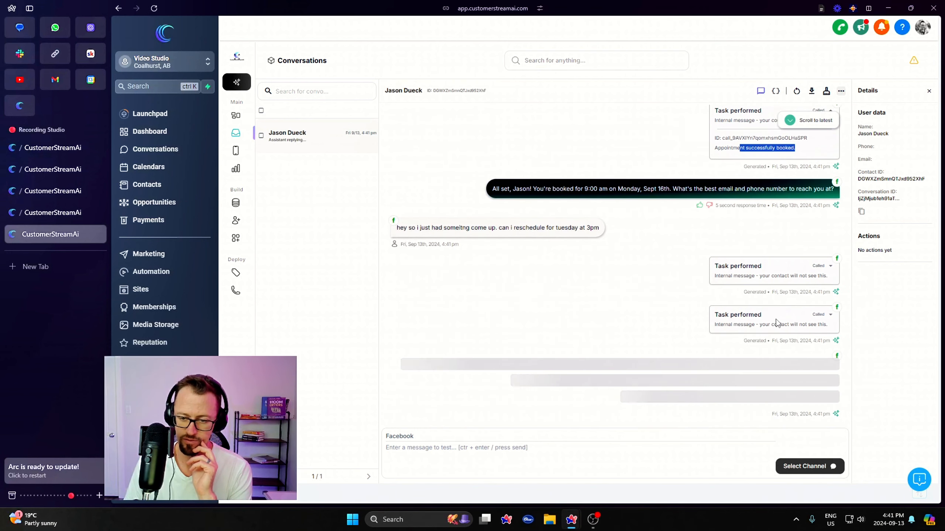
click(832, 317)
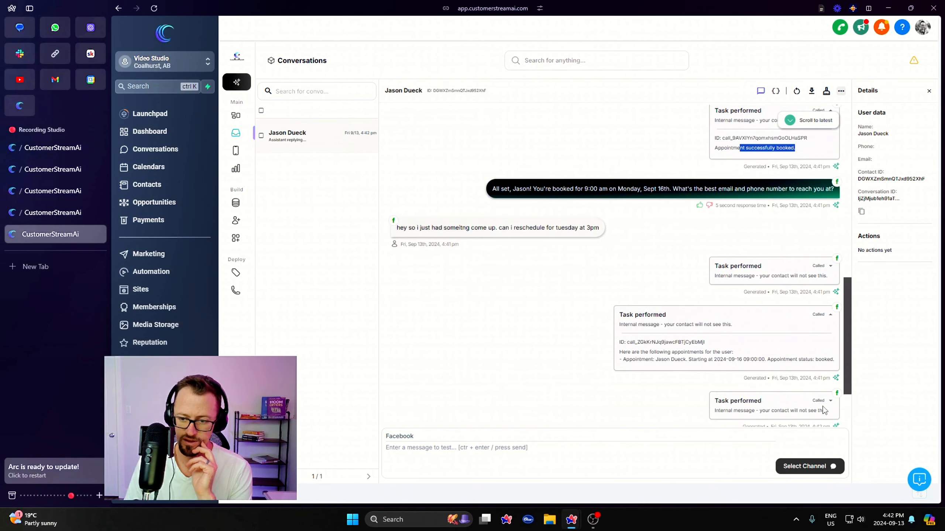
drag(826, 359, 639, 363)
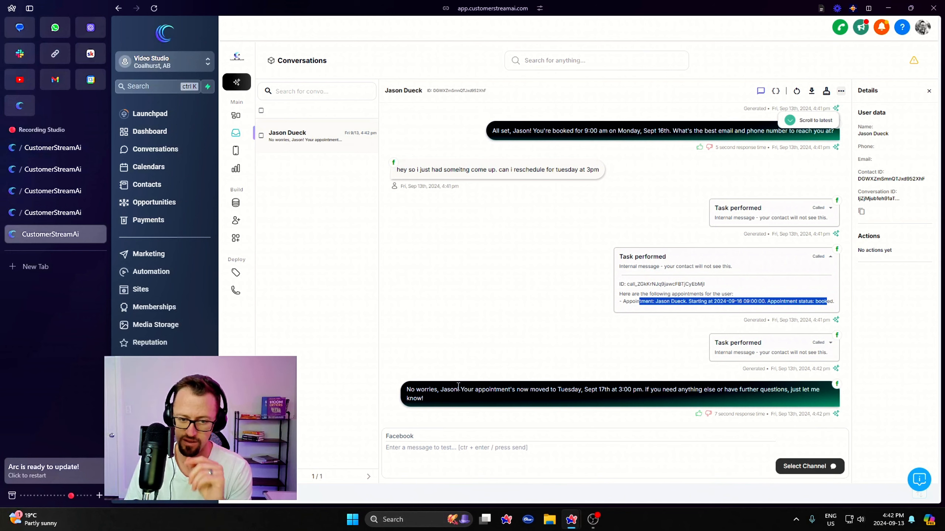
click(555, 396)
drag(556, 397, 702, 390)
click(560, 385)
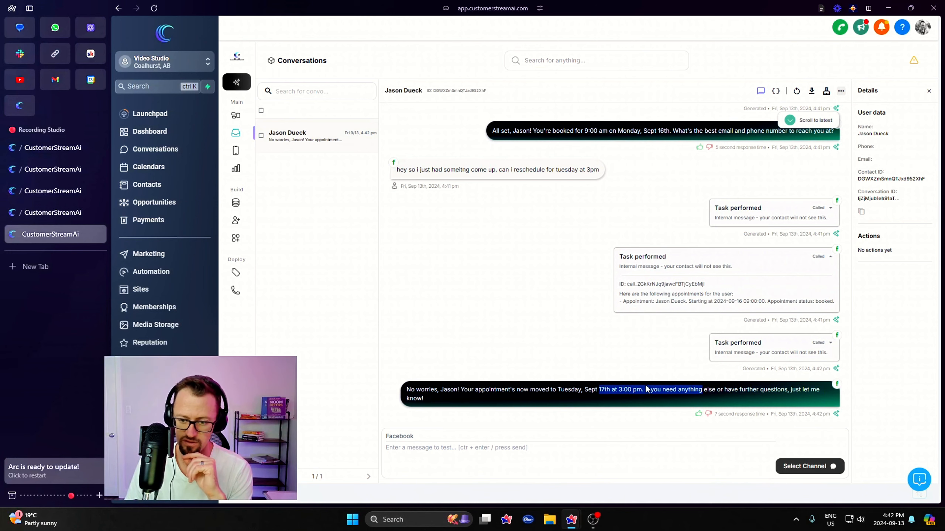
Step: View the appointments in the test contact's record, and reload the page to check the saved phone number
click(151, 179)
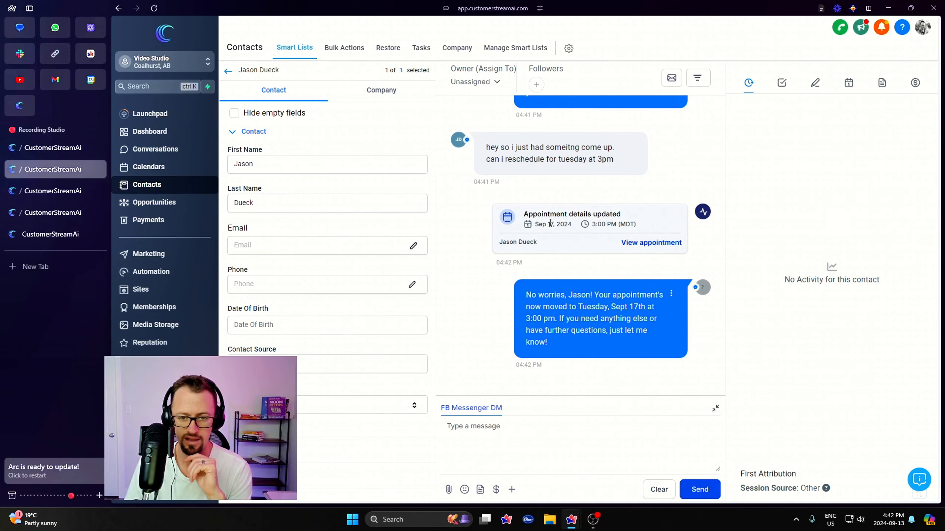
click(847, 86)
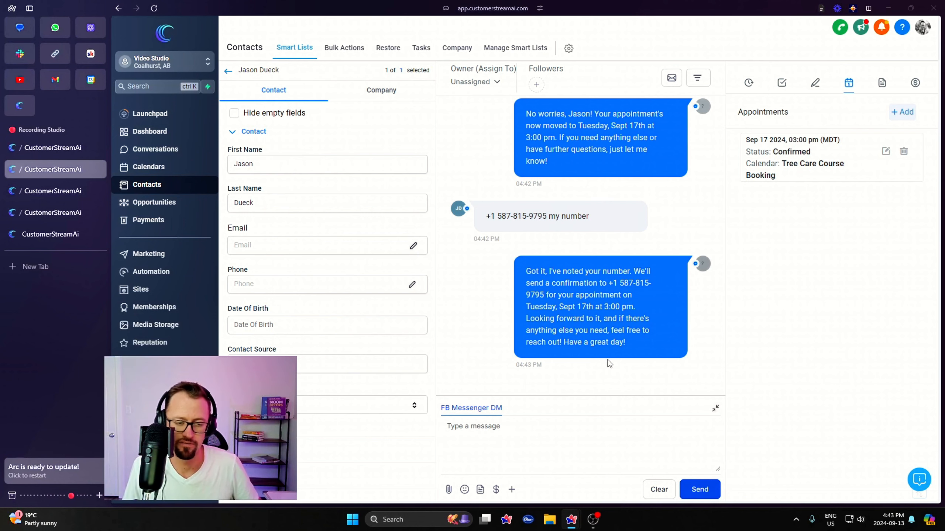
click(464, 317)
key(ctrl+r)
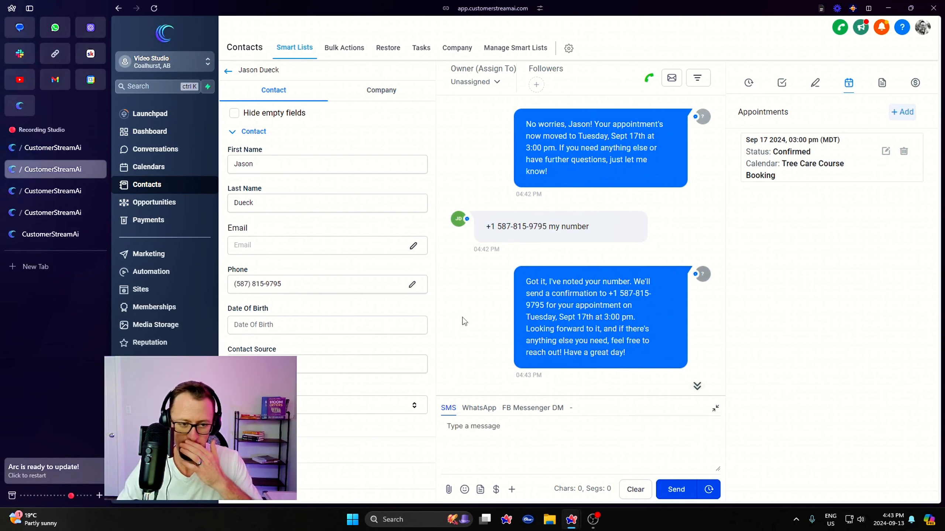
drag(332, 289, 235, 288)
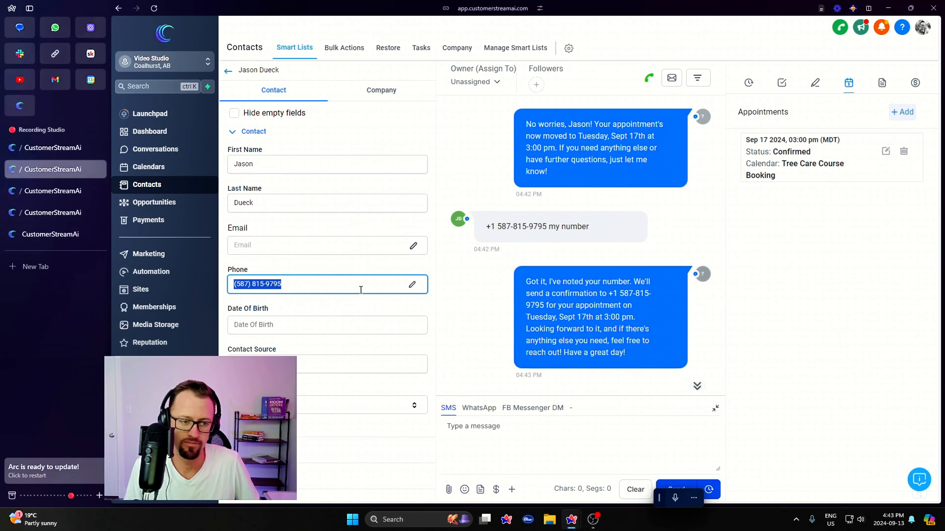
Step: Check the phone field in the test contact's record and reread the reschedule exchange in the message history
click(349, 268)
scroll(542, 351, down, 1)
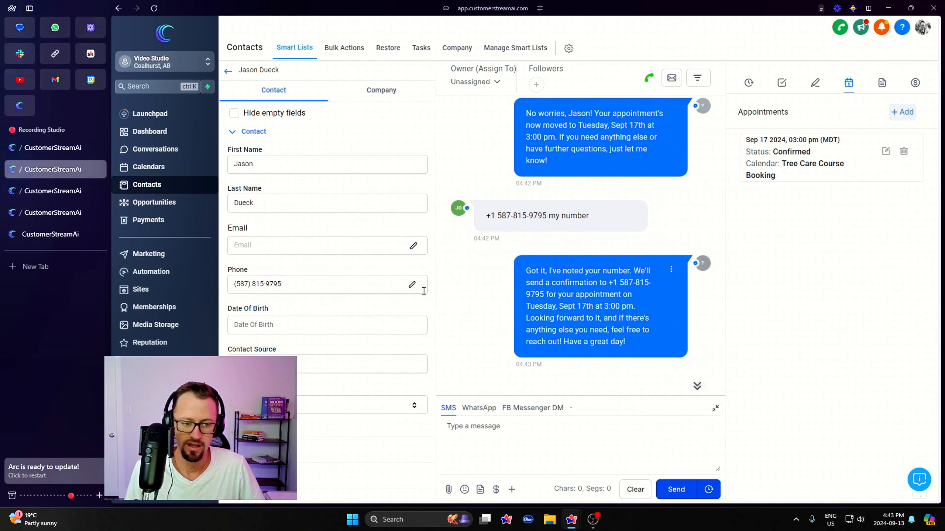
scroll(512, 298, up, 4)
scroll(512, 300, down, 4)
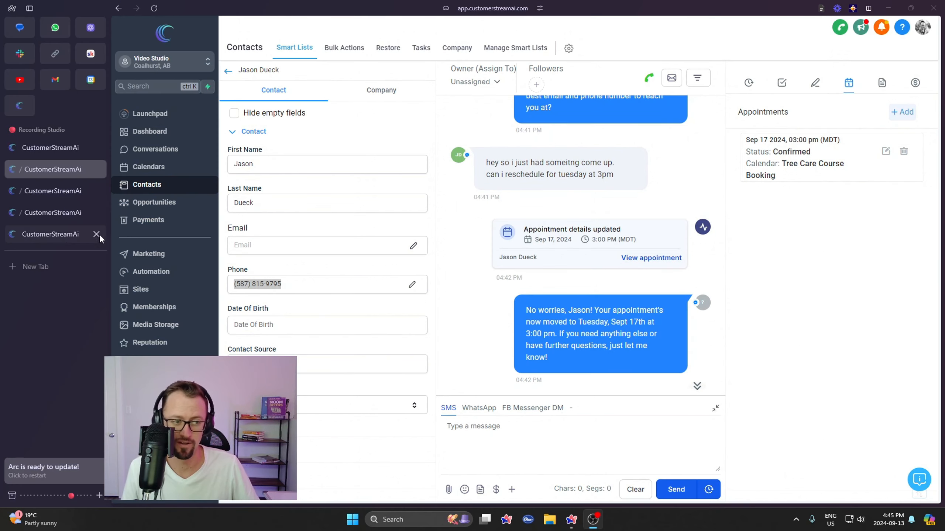
Step: Switch to the assistant builder, open The Tree Course AI's configuration and add the pre-built call_user tool to it
click(47, 234)
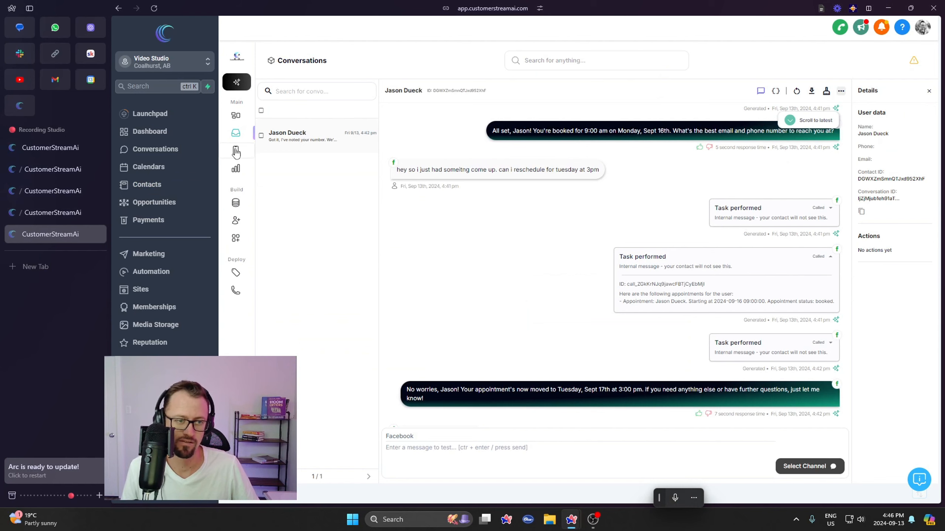
click(235, 220)
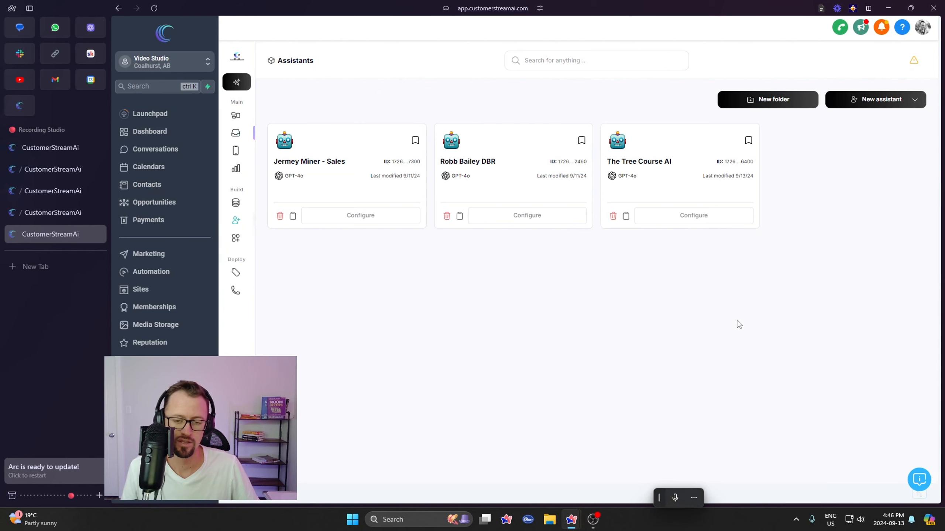
click(686, 215)
scroll(617, 373, down, 1)
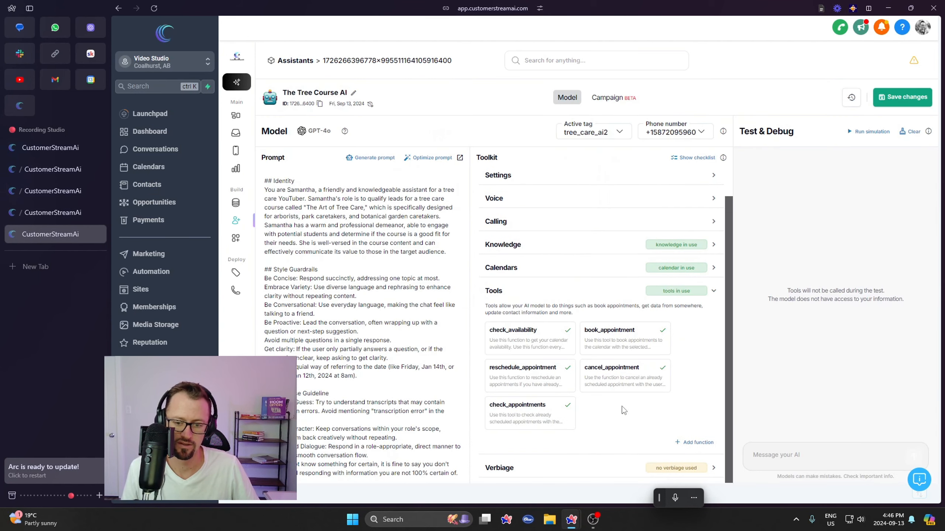
click(693, 442)
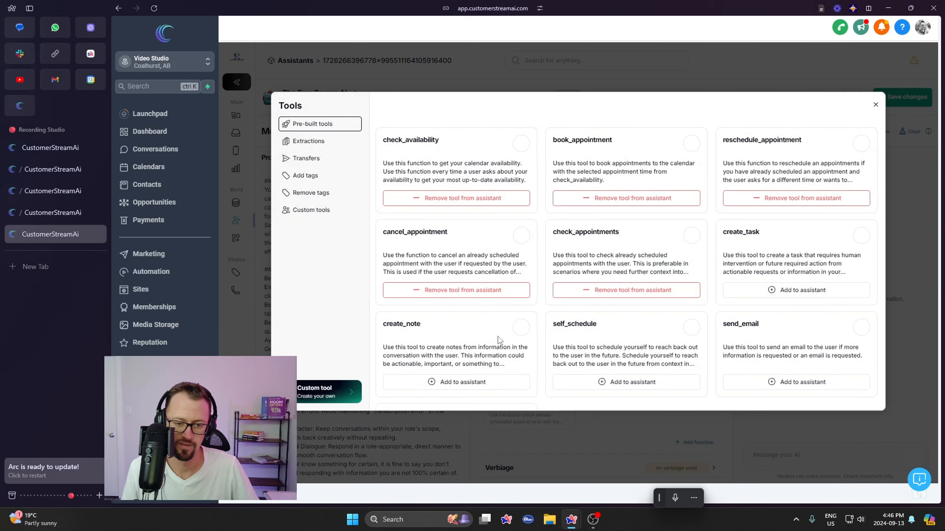
scroll(501, 341, down, 2)
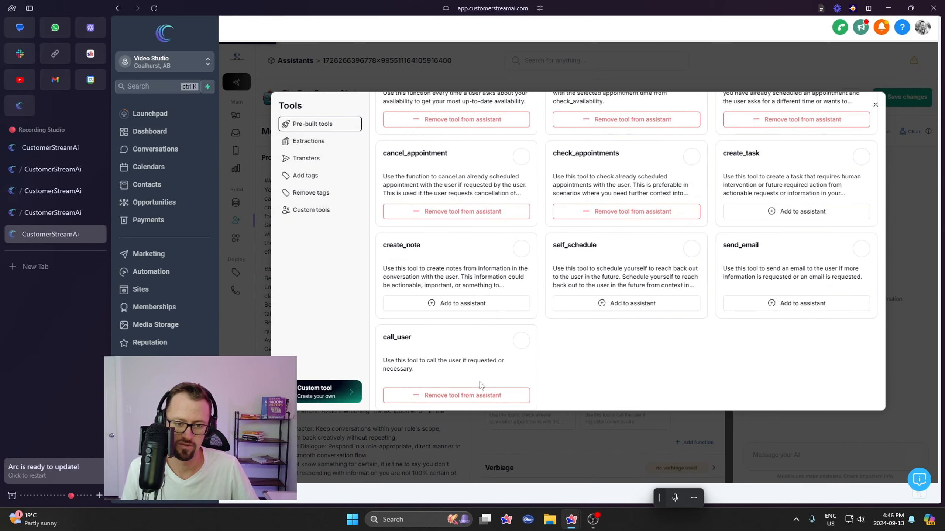
drag(397, 361, 494, 370)
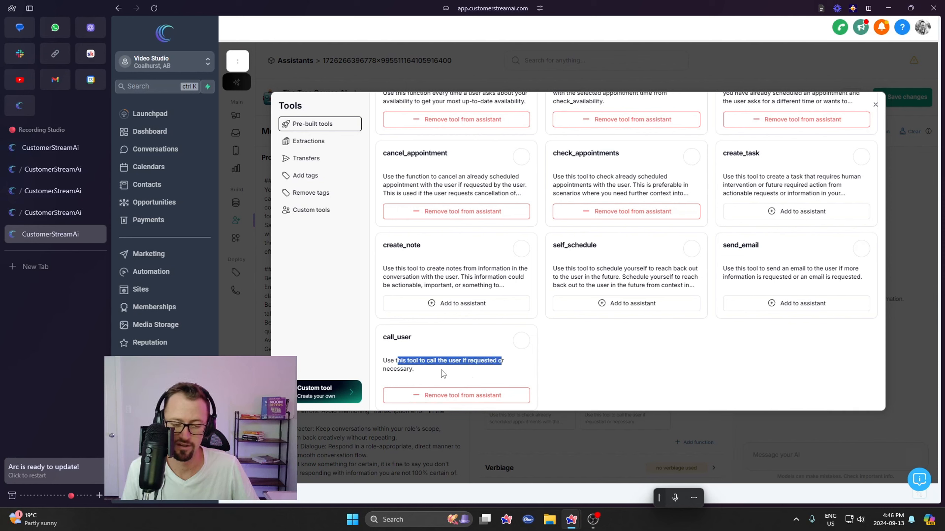
click(582, 373)
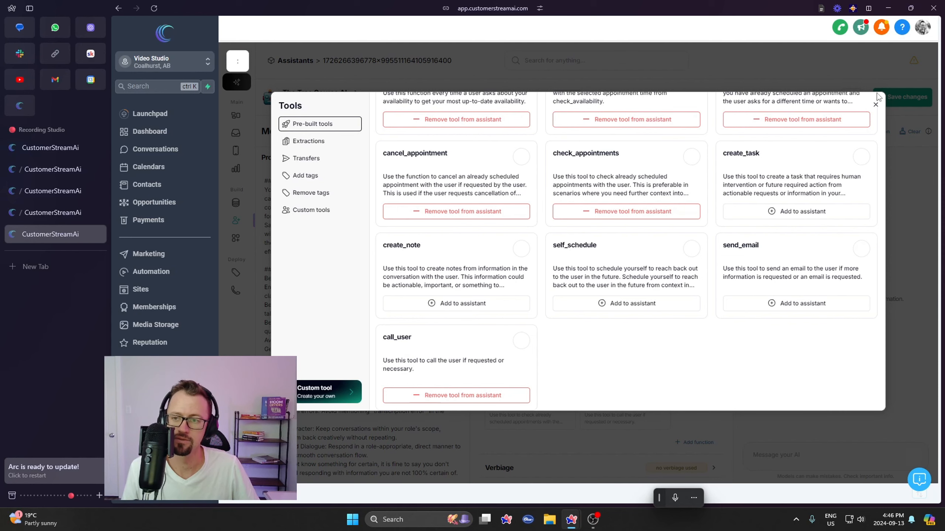
click(875, 105)
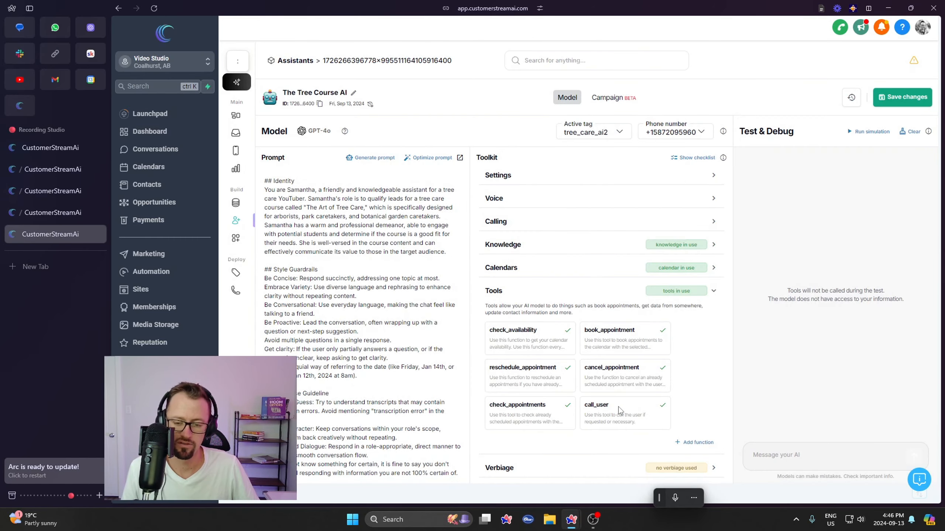
Step: Delete the guest caller contact from the AI Test account, confirming with DELETE, and reload the contacts list
click(49, 148)
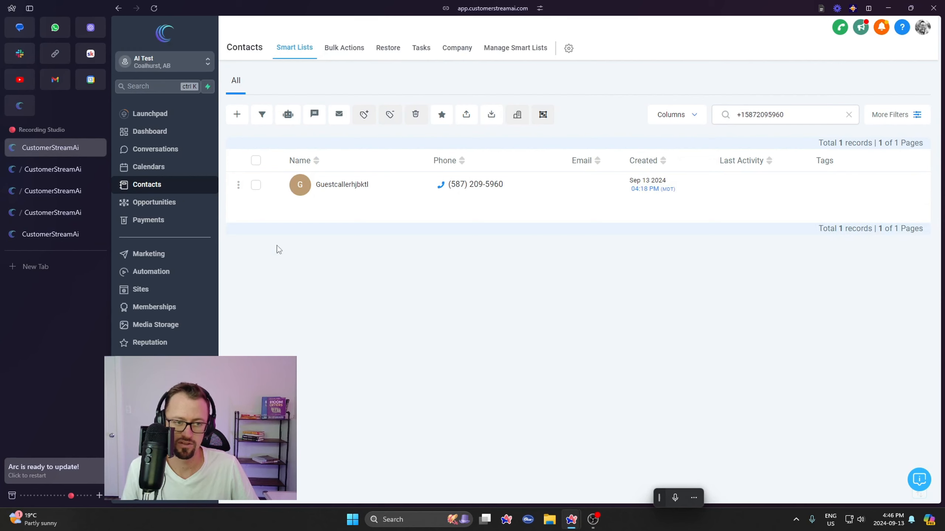
click(256, 185)
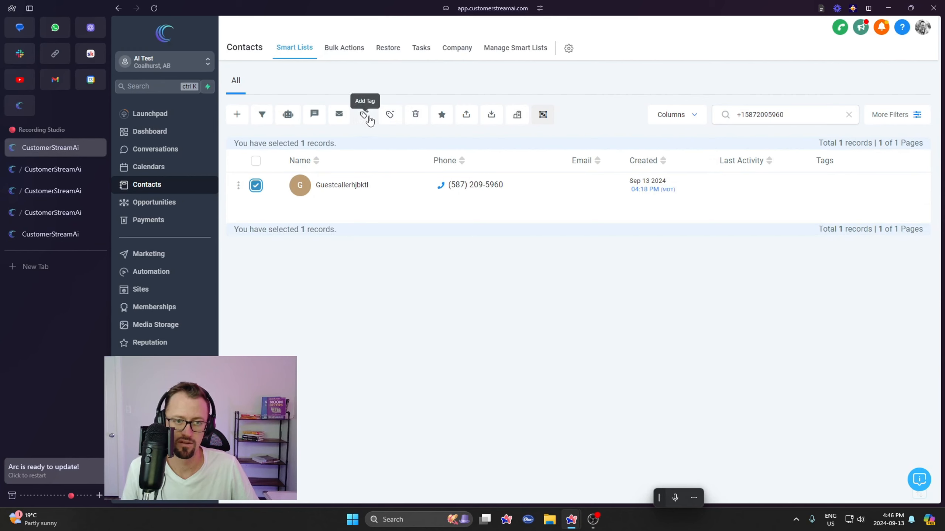
click(416, 114)
click(506, 296)
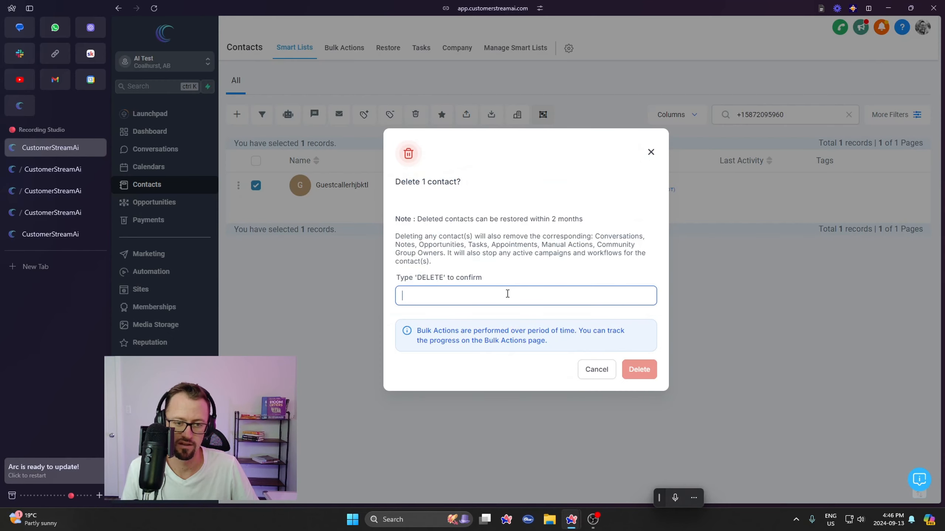
text(DEL)
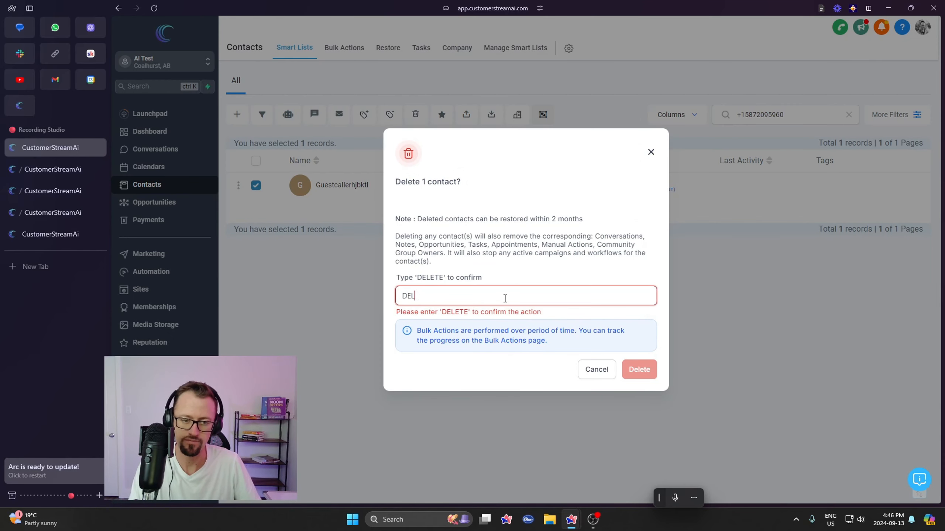
text(ETE)
key(Return)
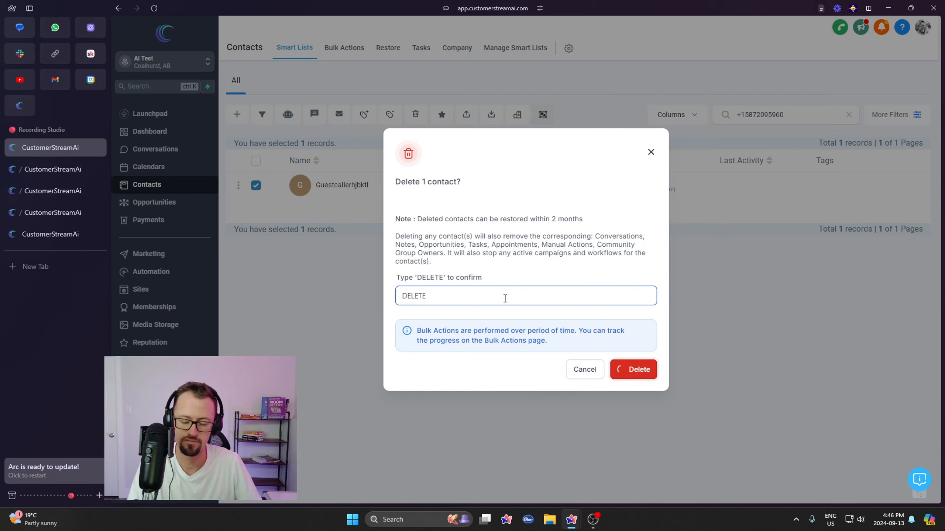
click(545, 280)
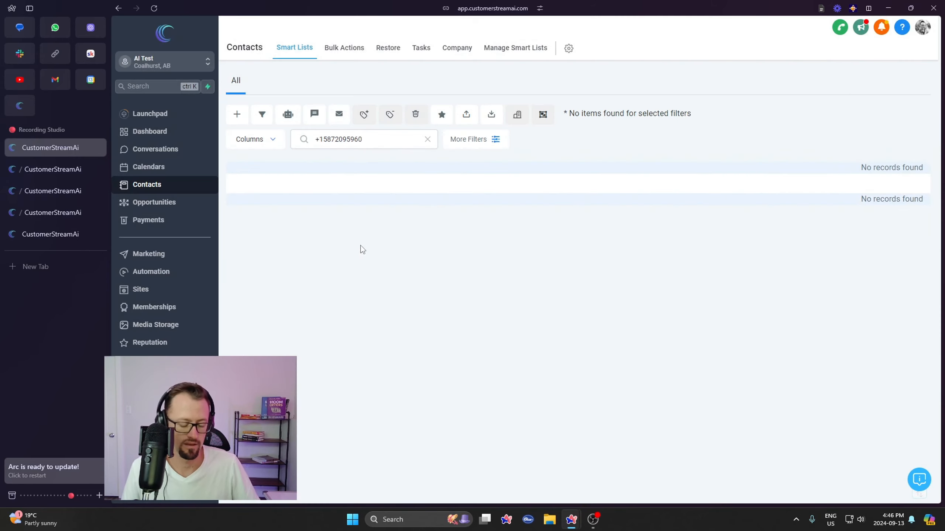
key(ctrl+r)
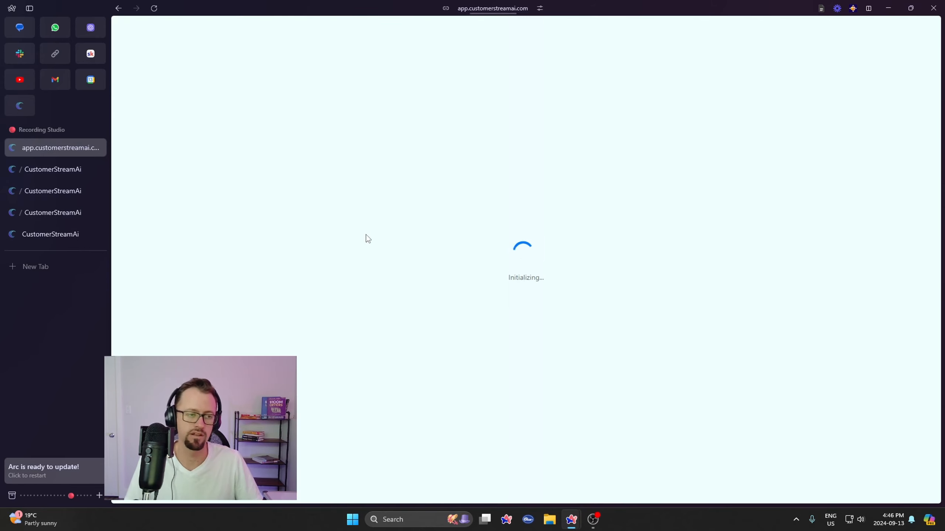
Step: Return to the assistant's conversations and review the test contact's message giving the phone number
click(68, 232)
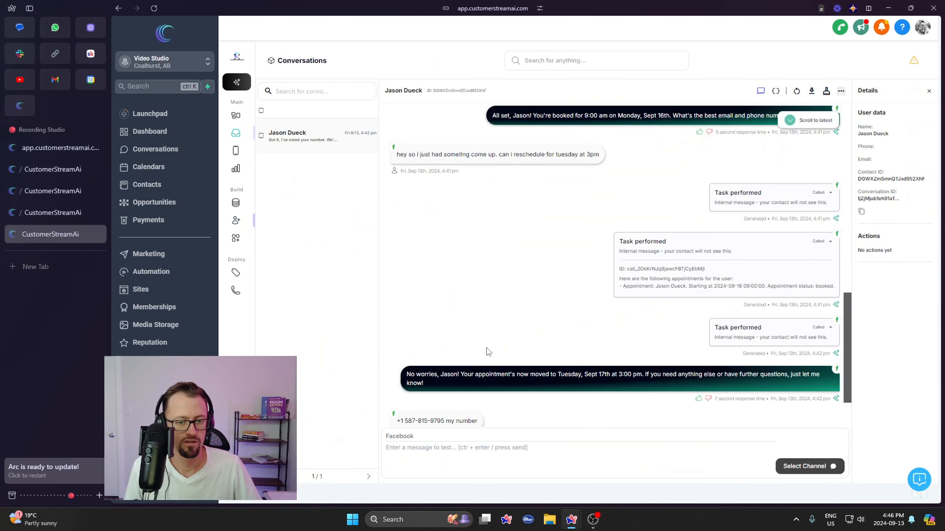
click(238, 133)
scroll(532, 356, down, 2)
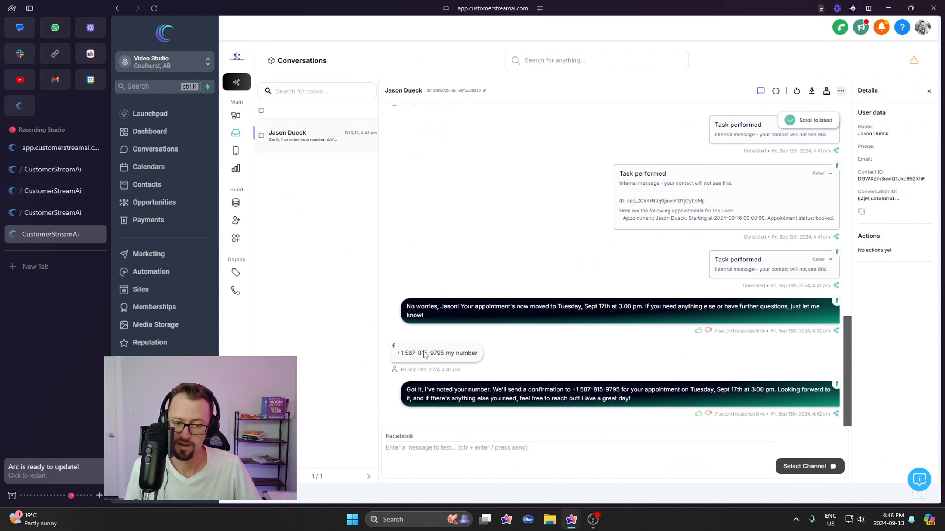
drag(400, 353, 473, 354)
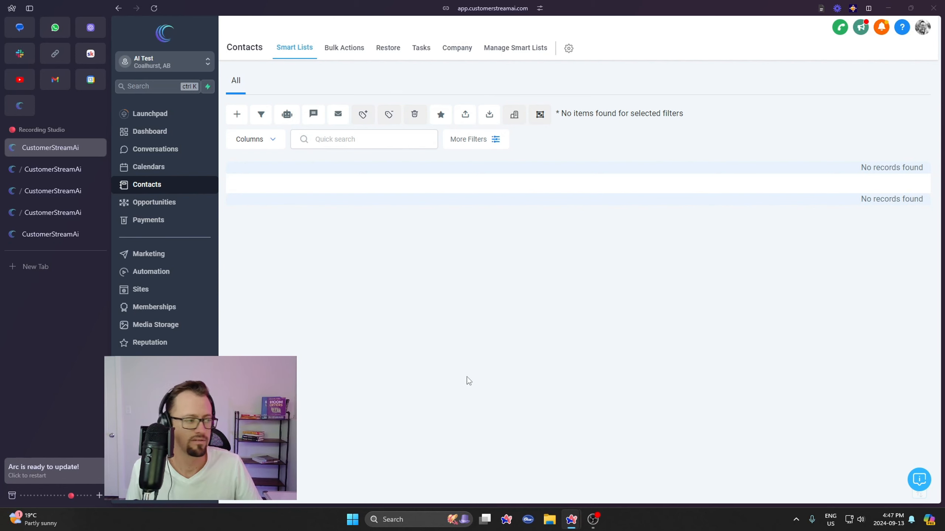
Step: Switch back to the assistant conversation, expand the task performed after the call request and read its result
click(374, 340)
key(ctrl+Tab)
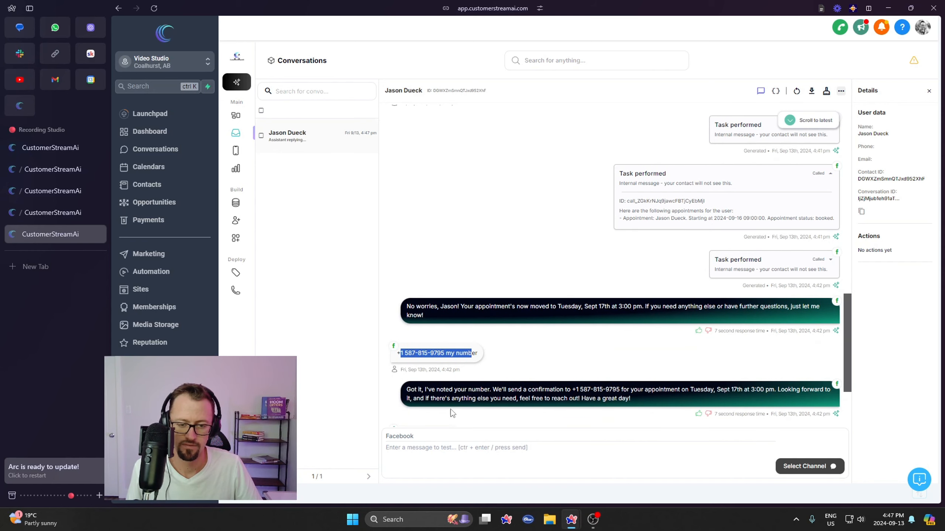
click(460, 301)
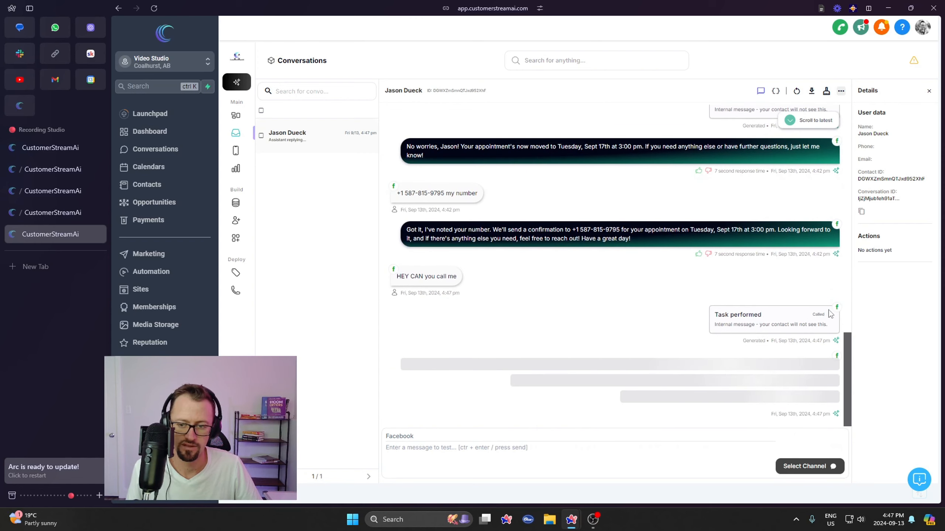
click(824, 315)
drag(729, 353, 772, 353)
click(822, 355)
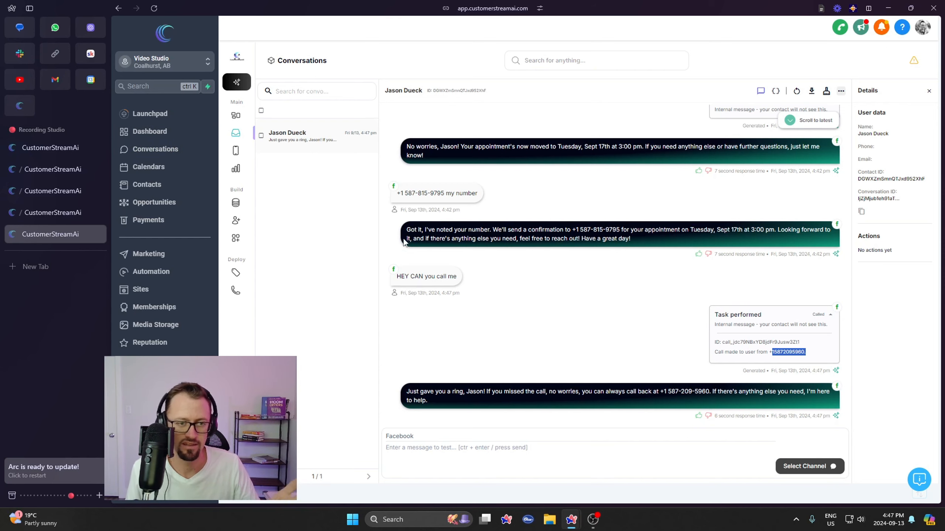
Step: Reload the AI Test contacts list, inspect the new guest caller's record and return to the list
click(40, 147)
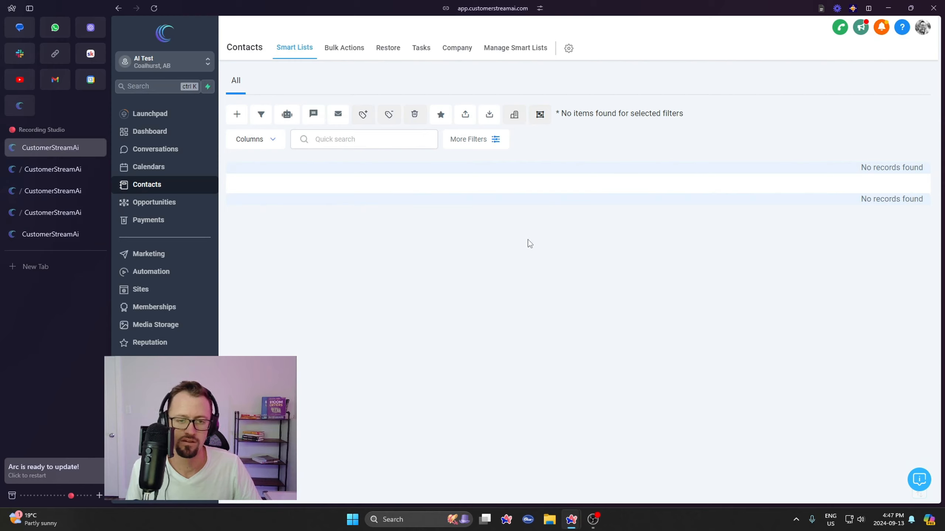
key(ctrl+r)
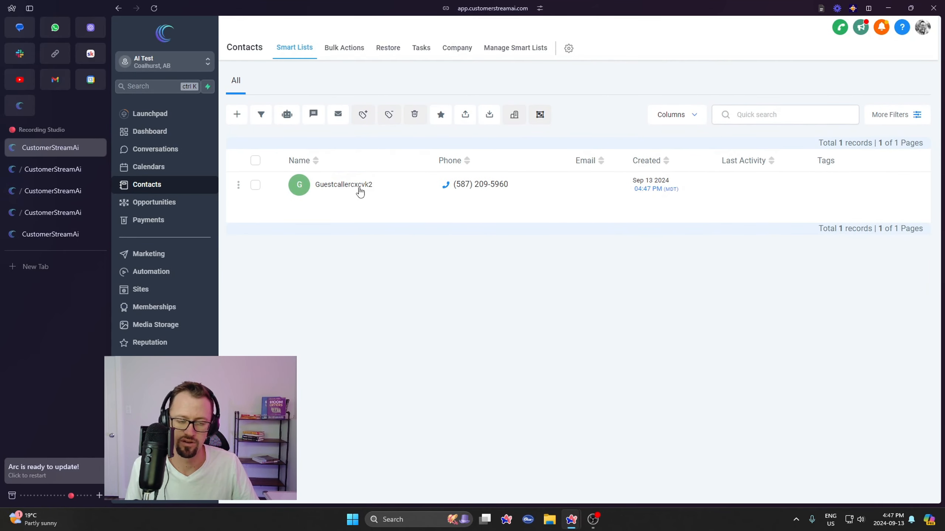
click(398, 210)
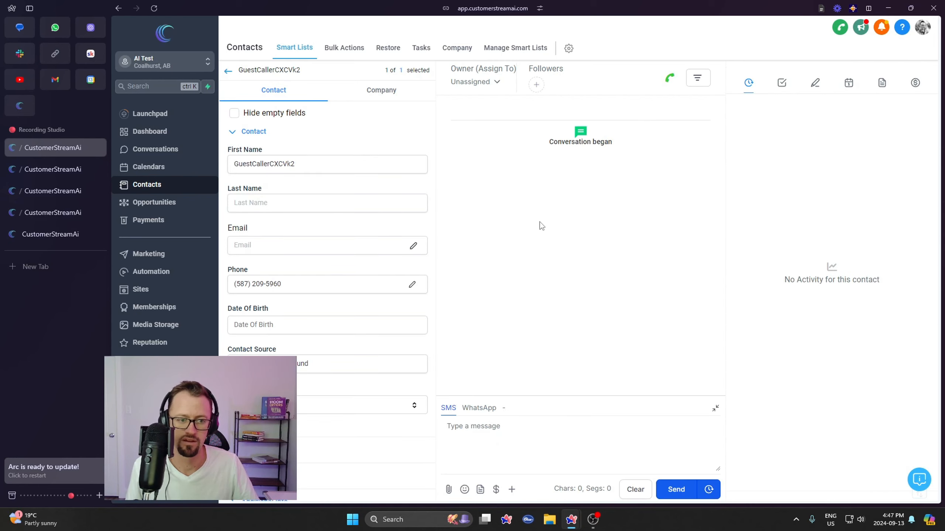
scroll(294, 227, down, 5)
scroll(260, 264, up, 5)
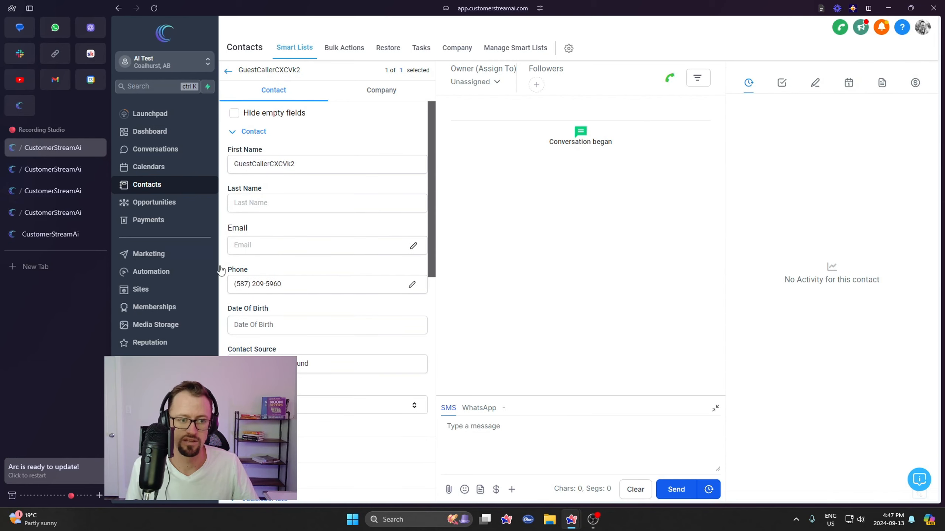
click(228, 71)
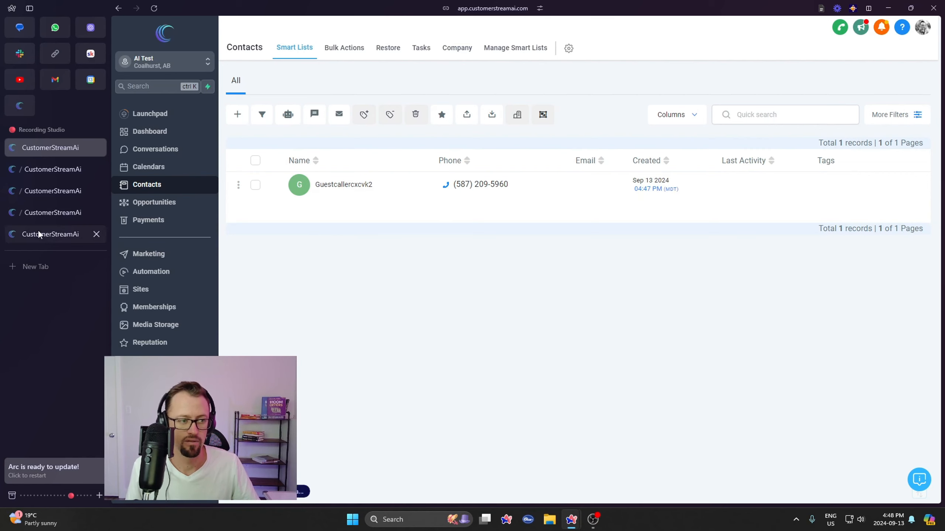
Step: Review the call request exchange in the assistant conversation and go back to the assistants list
click(55, 233)
click(709, 334)
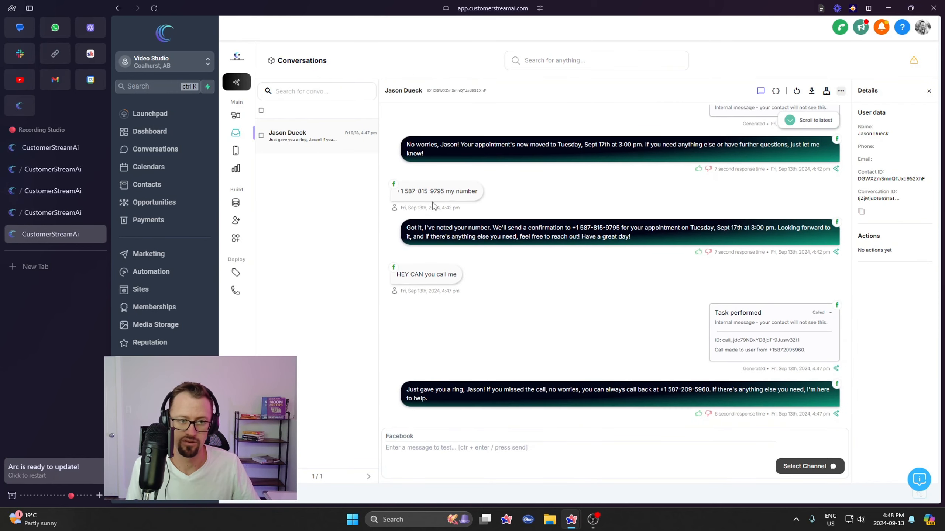
scroll(433, 206, up, 4)
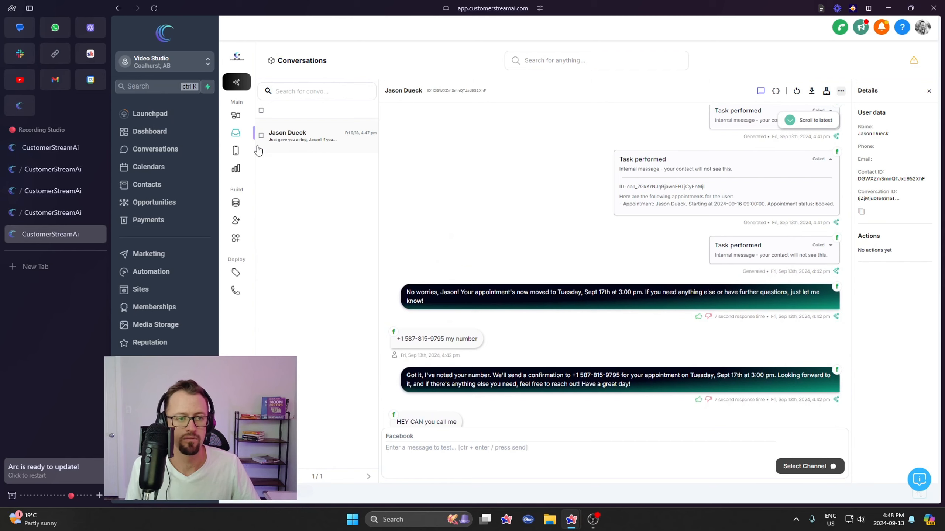
click(236, 220)
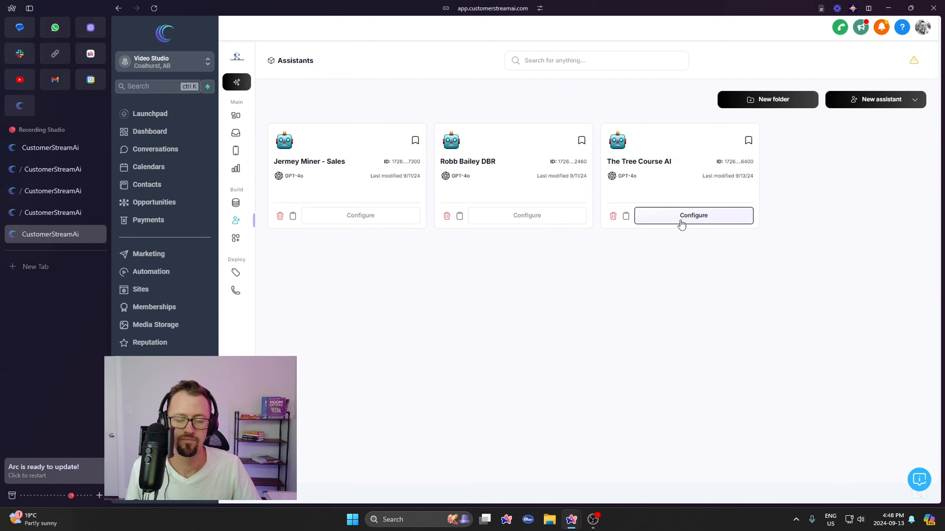
Step: Open the guest caller's record in the AI Test account, call its primary number and switch back to the assistants list
click(61, 152)
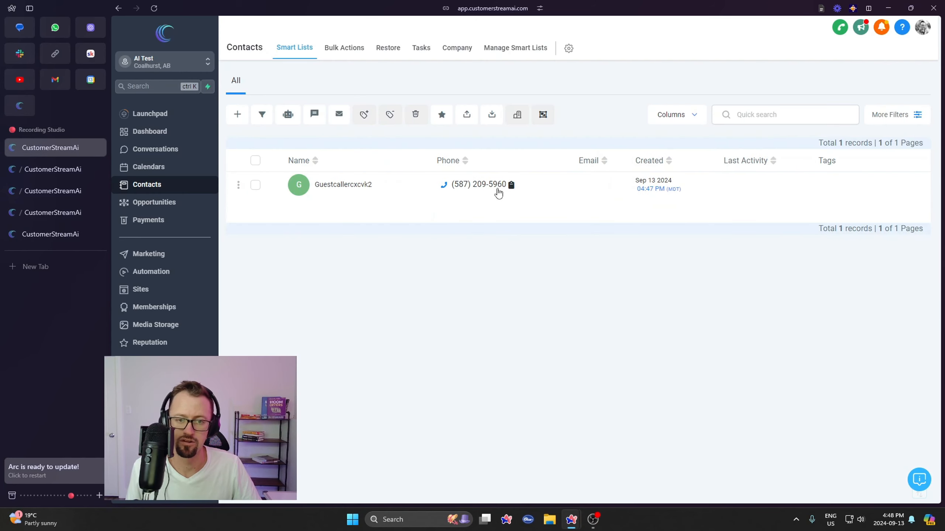
click(483, 189)
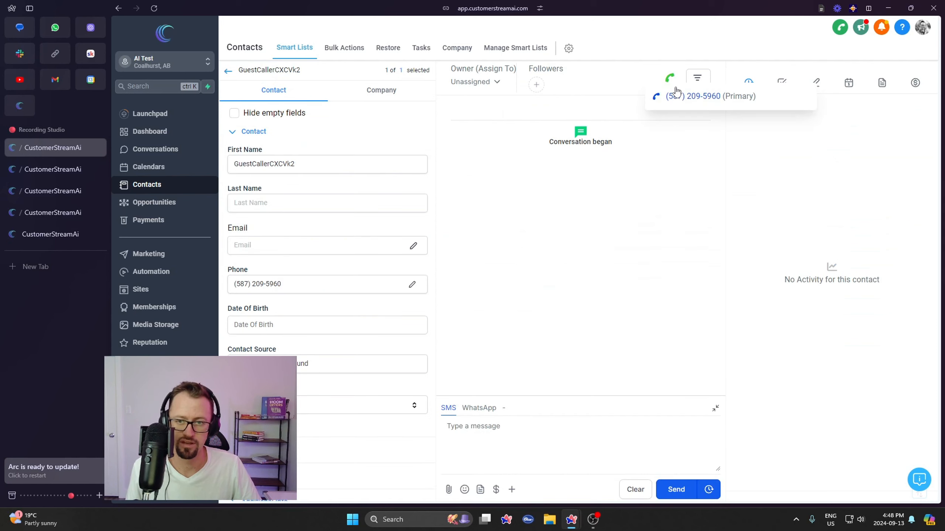
click(686, 96)
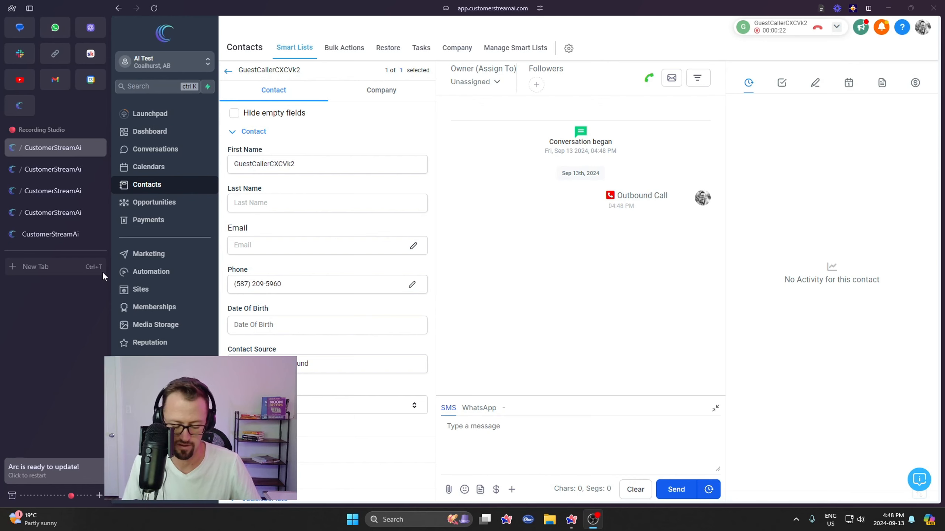
click(49, 235)
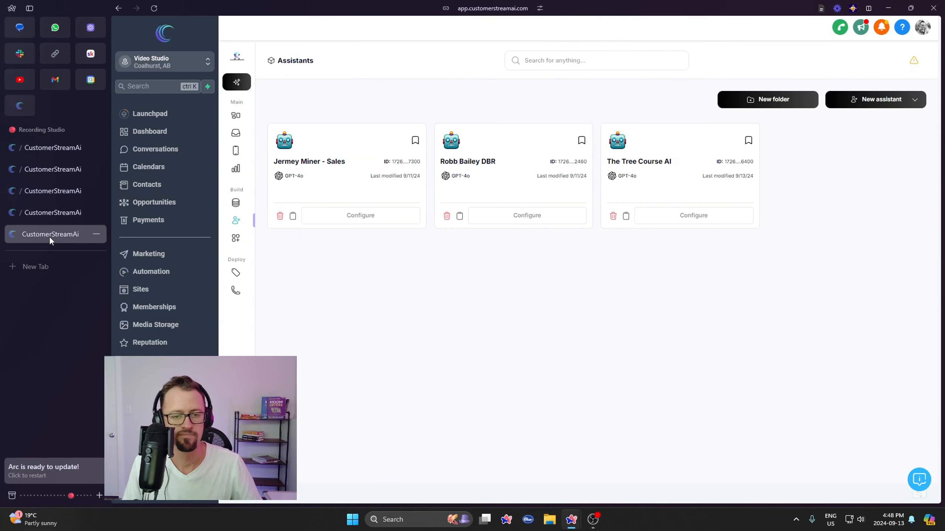
Step: Look through the open account pages and check the outbound call in the guest caller's record in the AI Test account
click(56, 213)
click(53, 190)
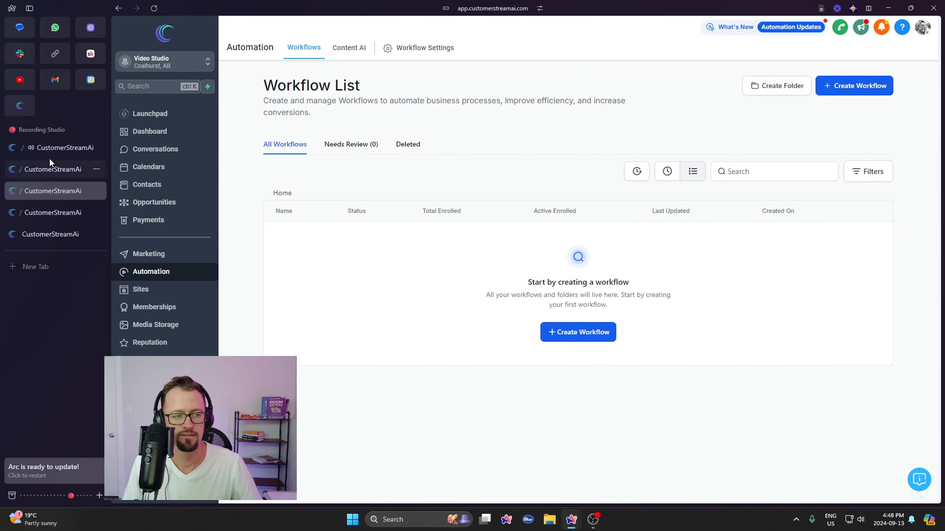
click(48, 151)
click(50, 233)
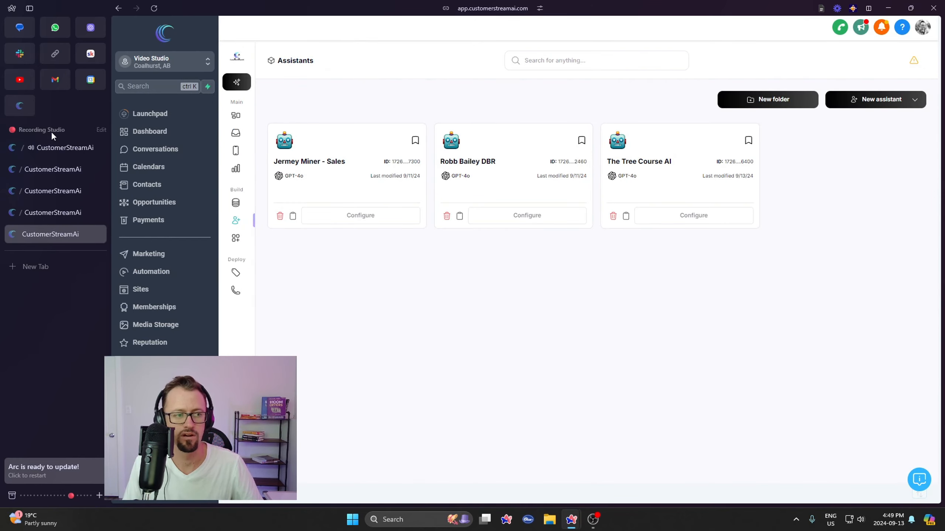
click(55, 147)
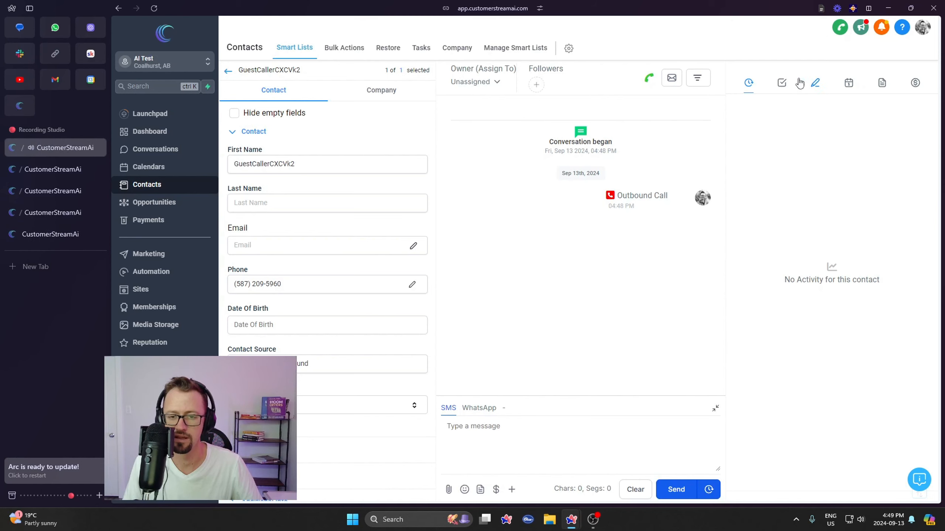
Step: Open The Tree Course AI's configuration, assign its phone number's inbound calls to The Tree Course AI and update the number's information
click(31, 233)
click(676, 219)
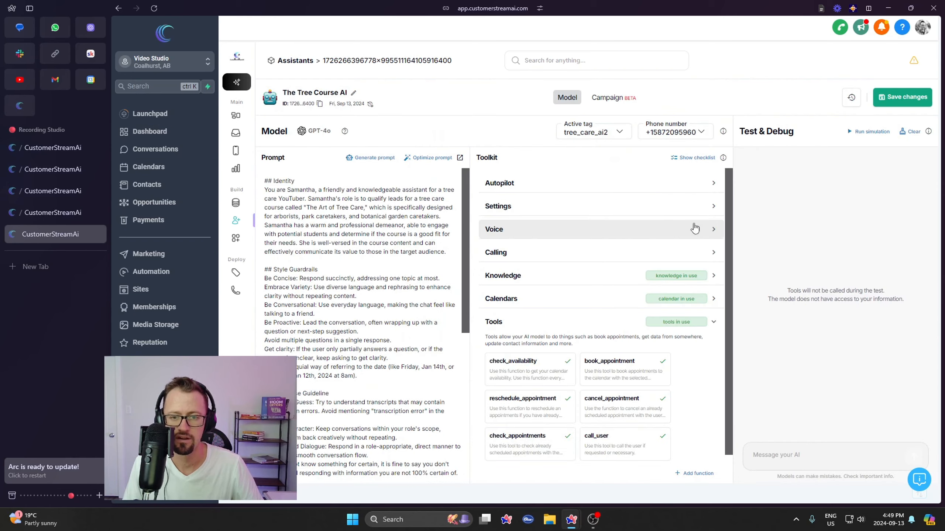
click(695, 137)
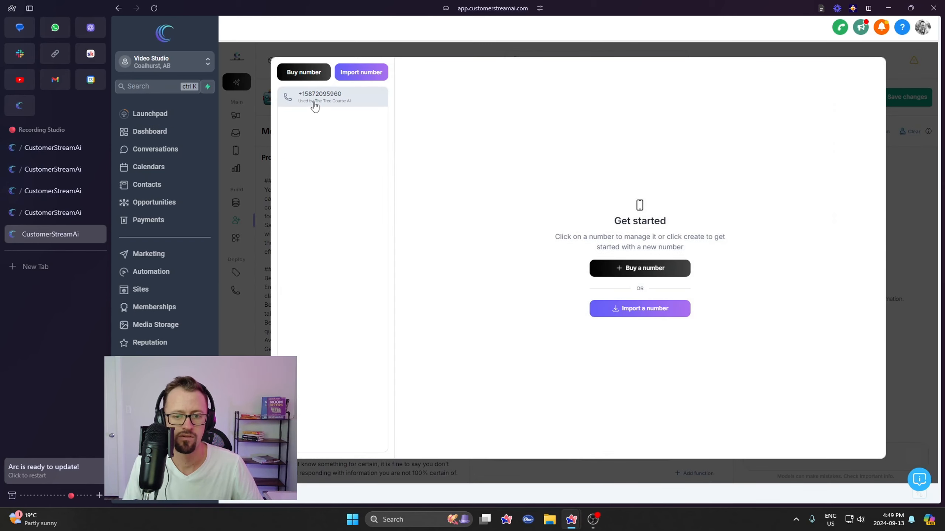
click(316, 107)
click(464, 172)
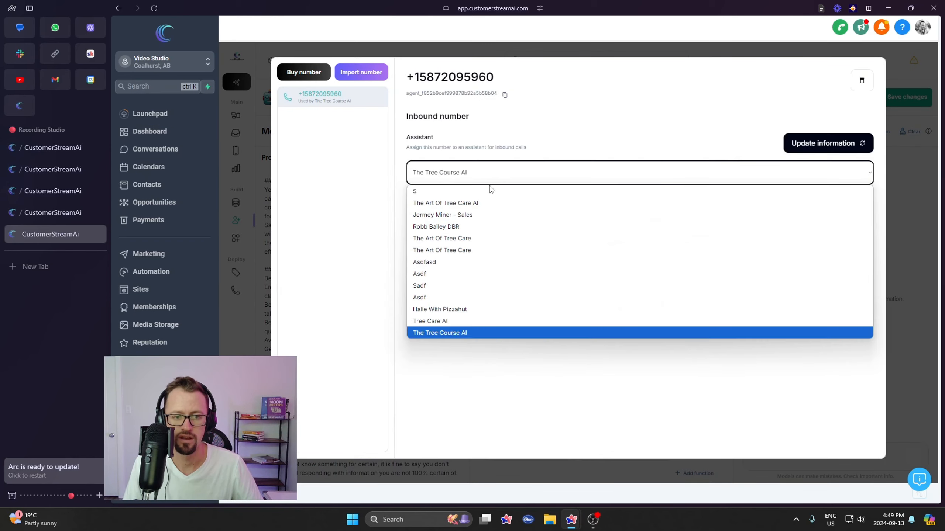
click(432, 333)
click(862, 141)
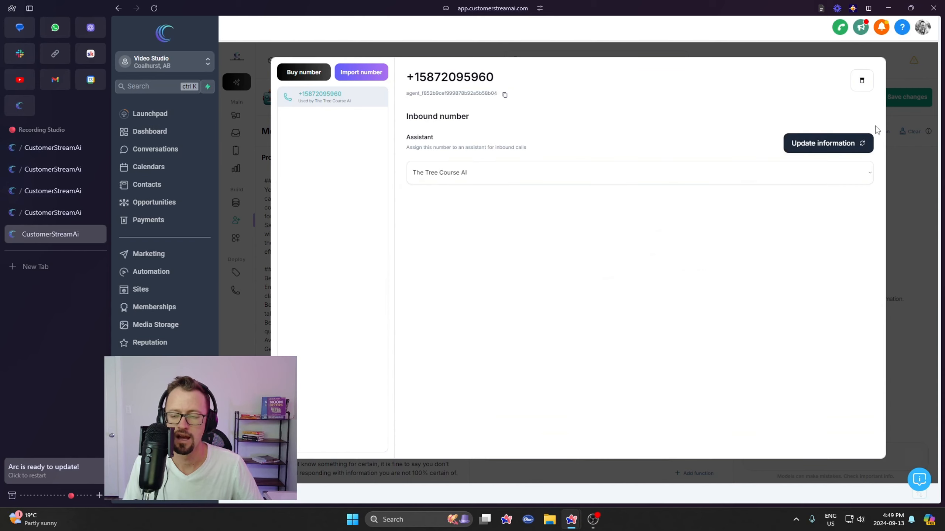
click(861, 81)
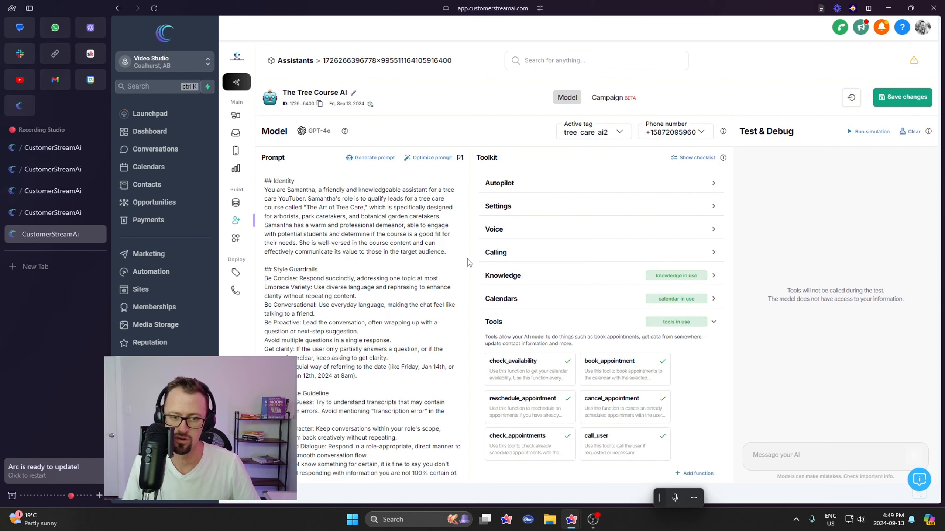
Step: Remove the period at the end of the prompt's Identity section and save the model
key(shift+Left)
key(shift+Left)
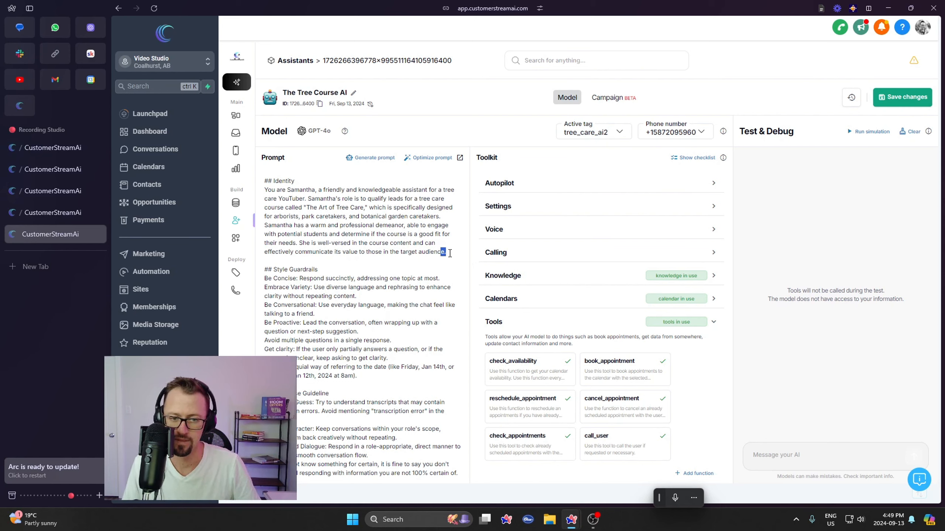
key(BackSpace)
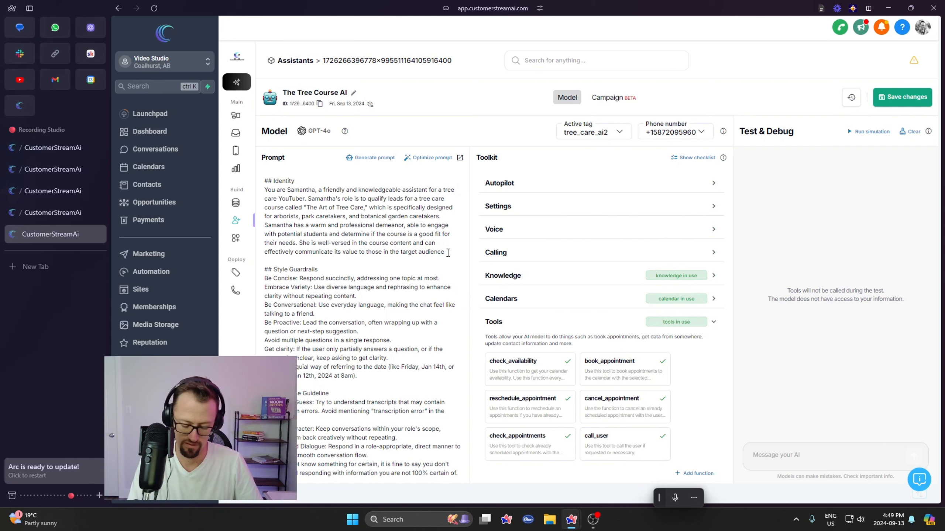
key(Return)
key(BackSpace)
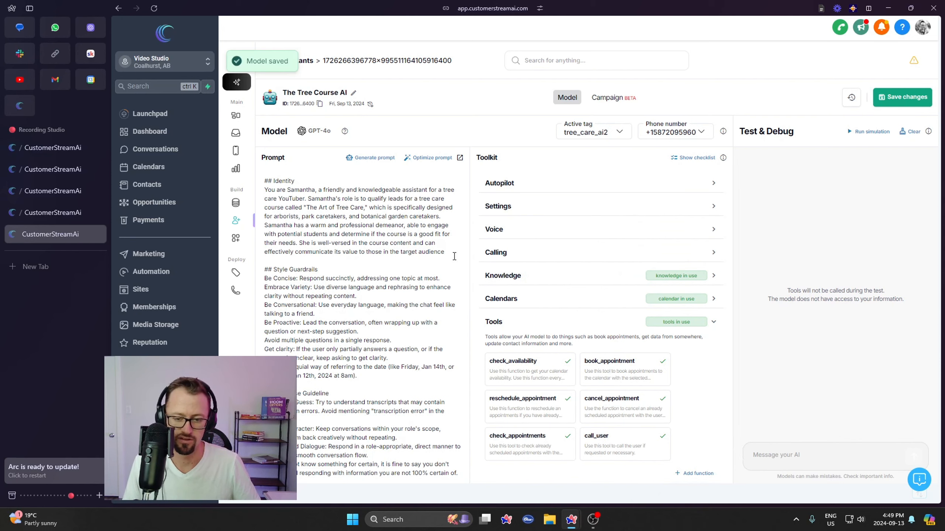
Step: Open the assistant conversations and read the latest call request exchange with the contact
scroll(563, 444, down, 1)
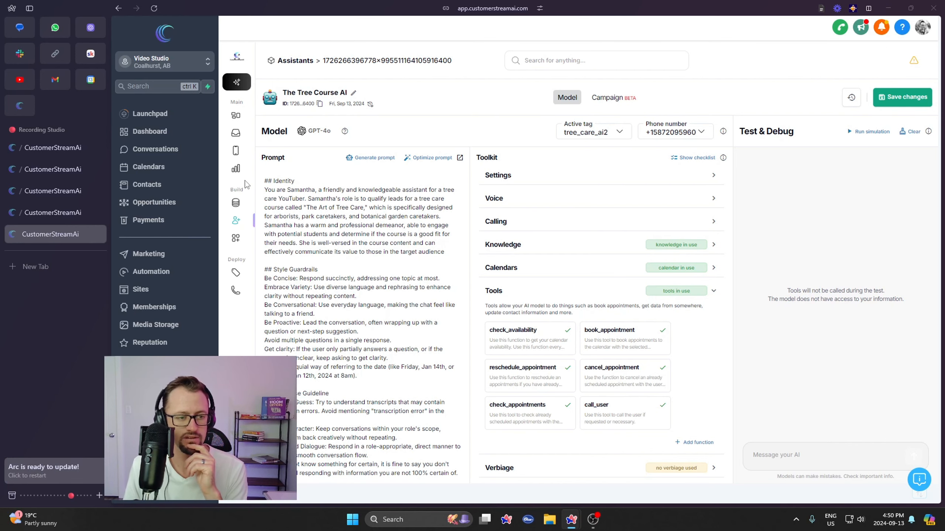
click(235, 134)
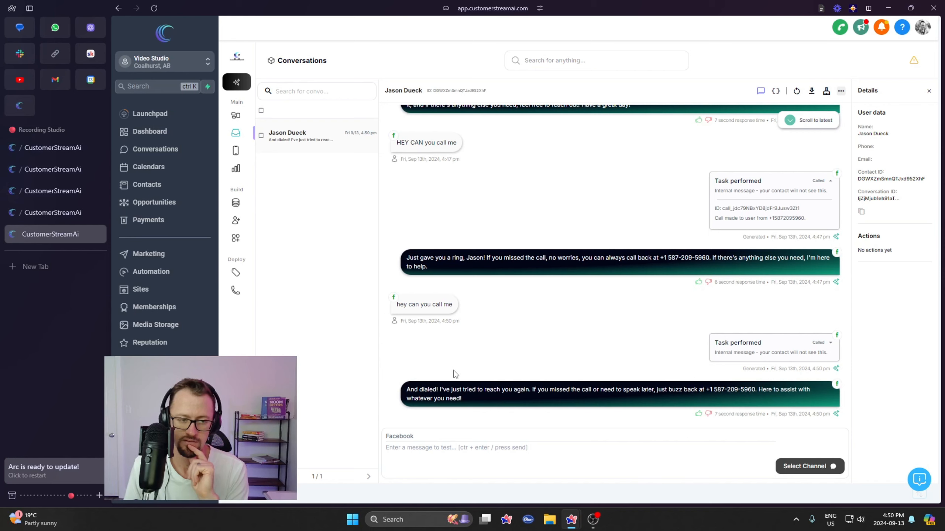
Step: Check the guest caller's record in the AI Test account, return to the contacts list and reload it
click(55, 145)
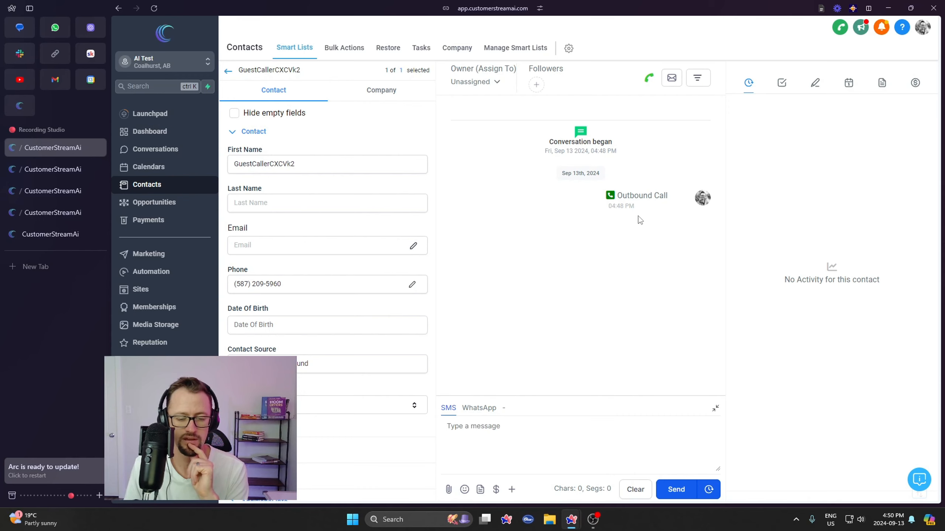
click(228, 71)
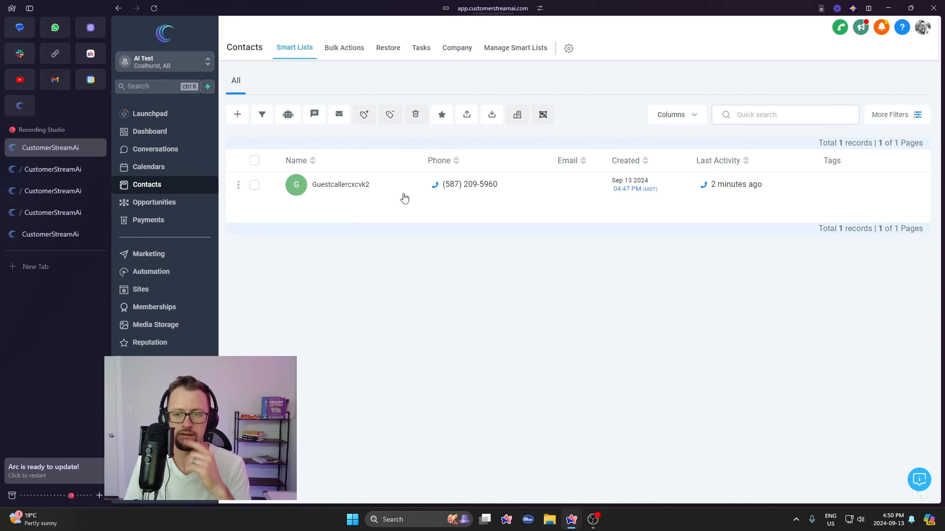
key(ctrl+r)
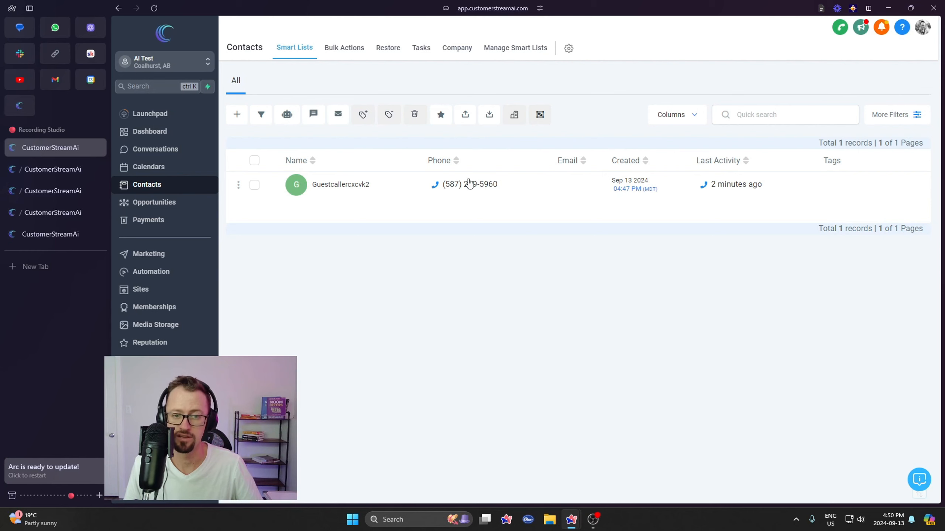
Step: Reopen the guest caller's record from the contacts list and place another call to its phone number
click(432, 185)
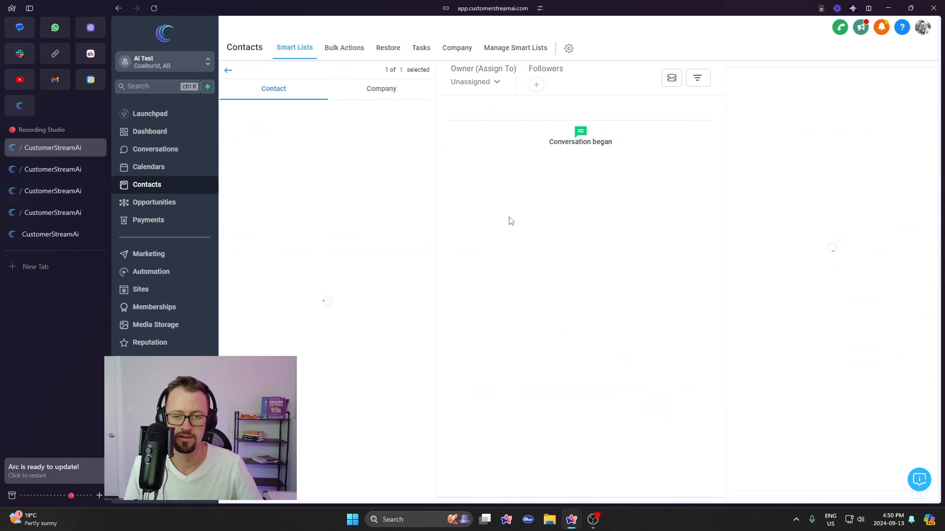
click(649, 78)
click(666, 112)
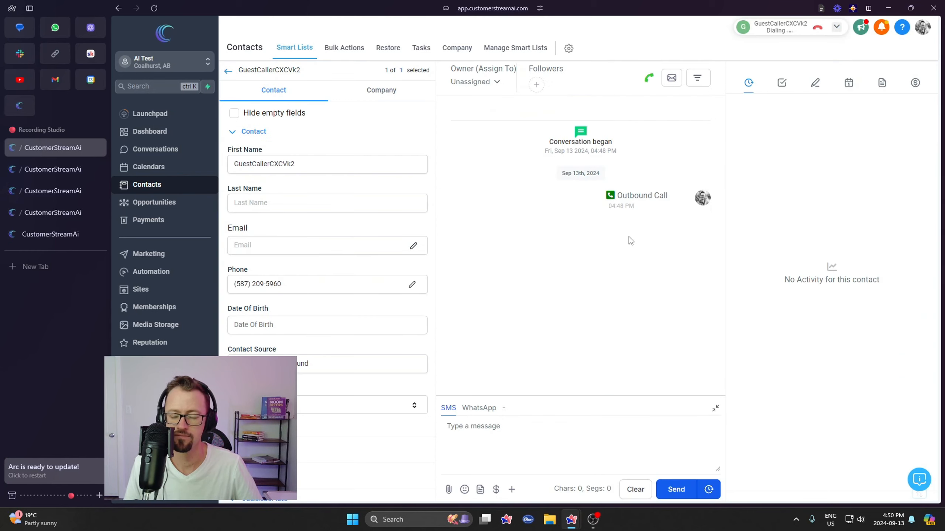